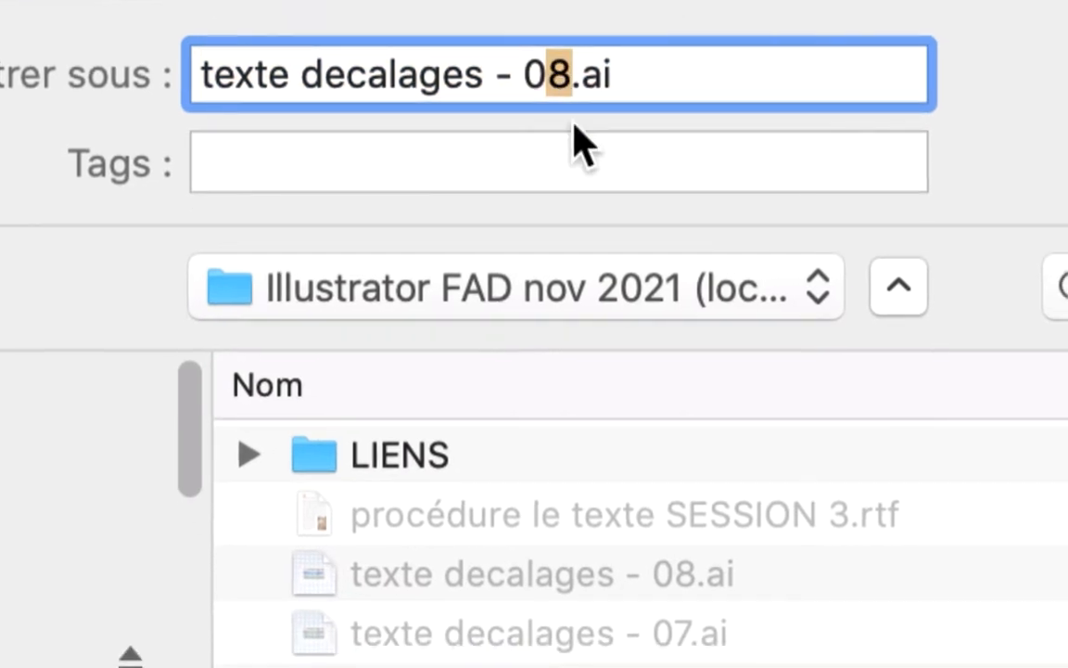
- Save the document as "texte decalages - 09.ai" in Adobe Illustrator format with the default options
text(9)
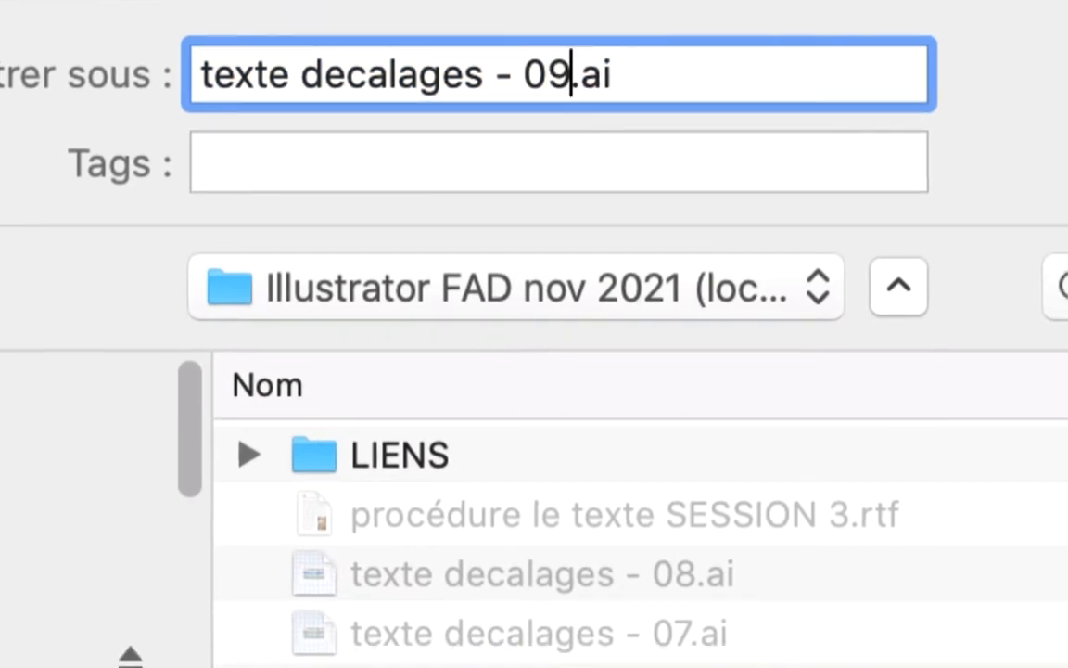
key(Return)
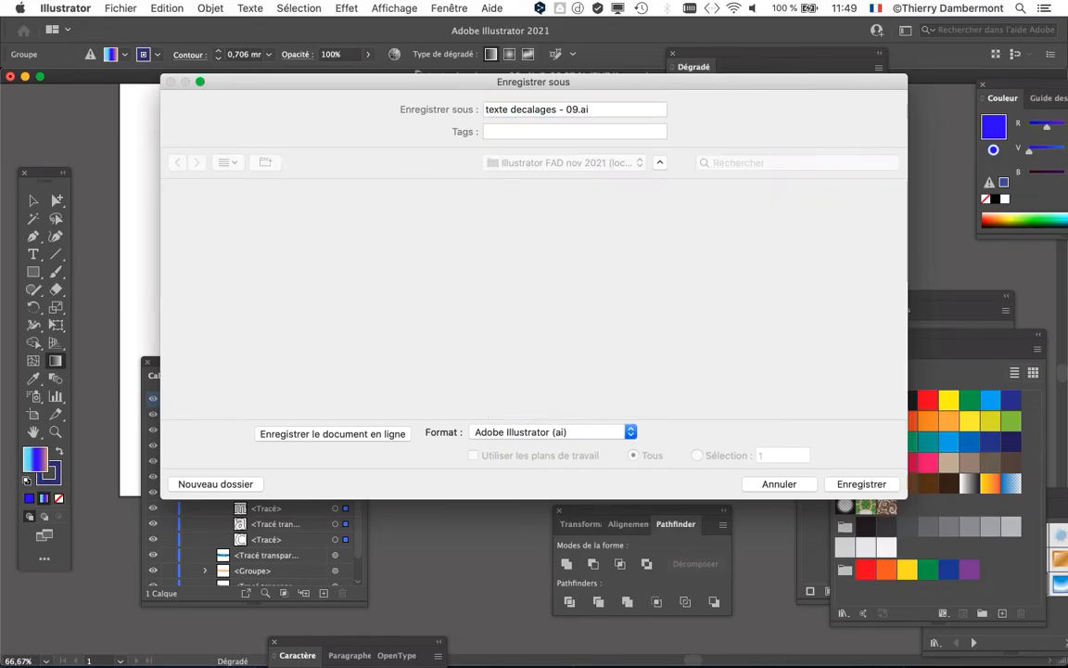
key(Return)
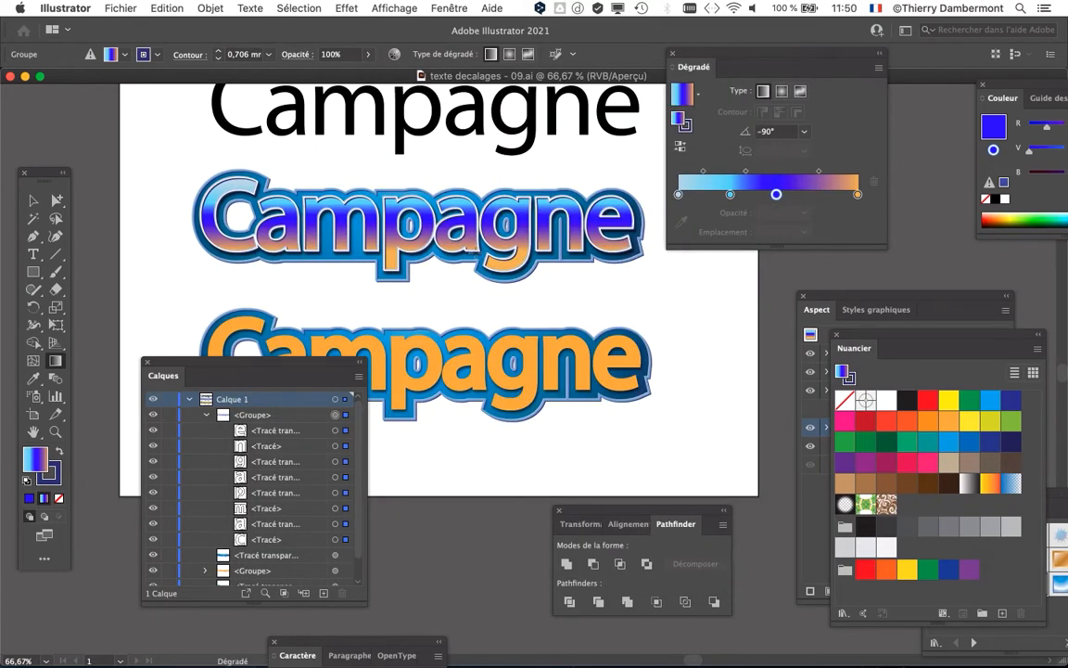
- Examine the drop shadow's rendering up close around the lettering, keeping the Calques panel clear of the artwork
scroll(469, 239, up, 10)
scroll(478, 248, up, 2)
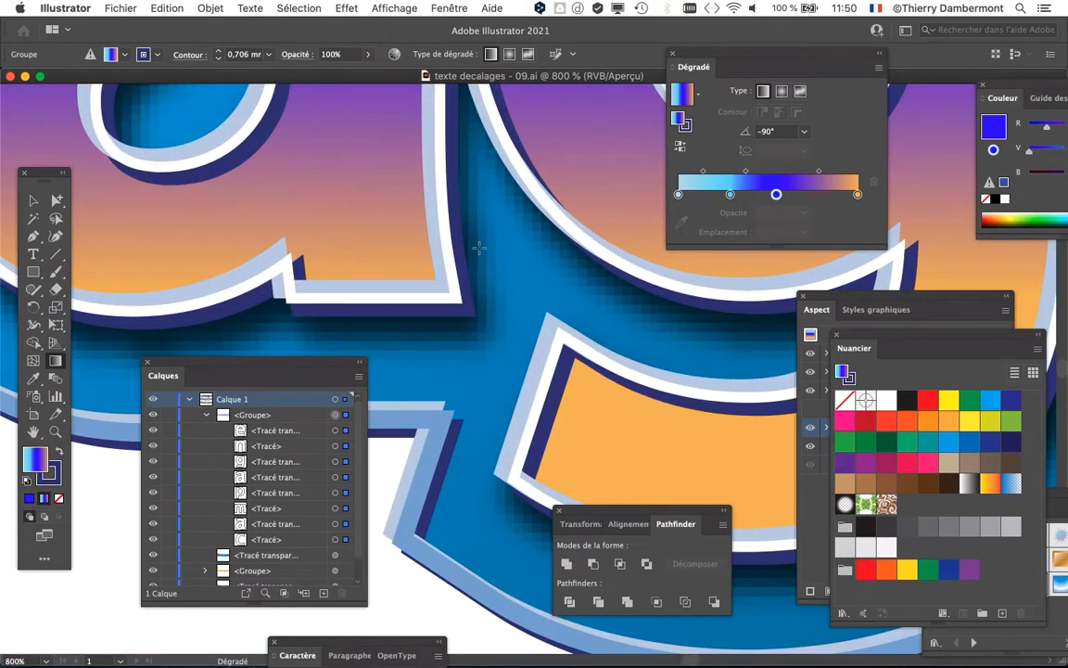
drag(328, 368, 307, 511)
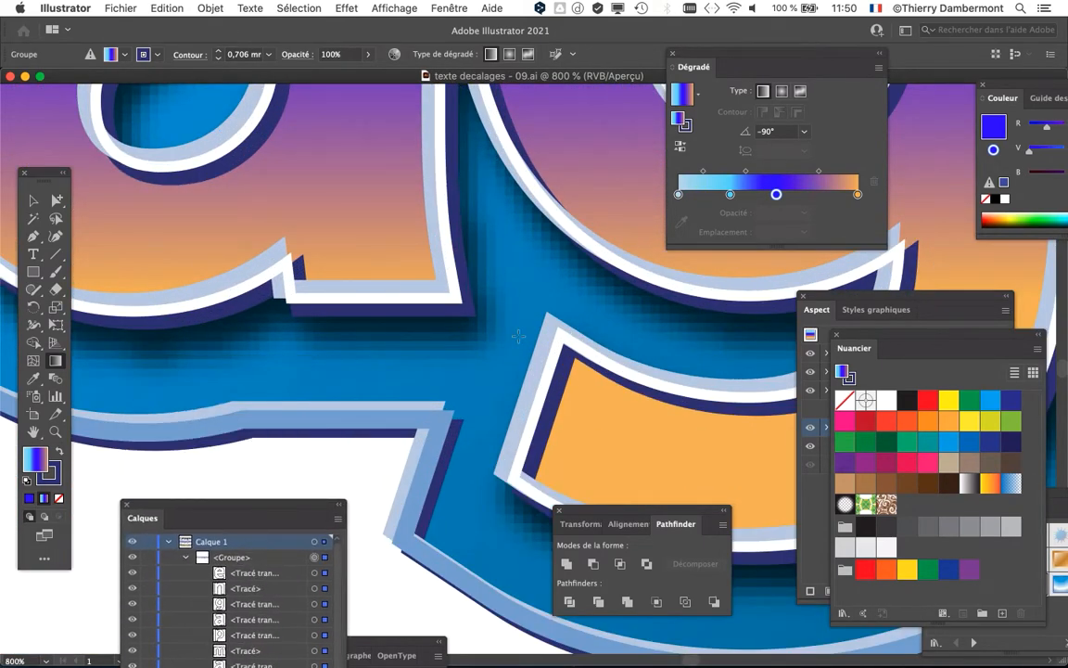
scroll(472, 342, down, 2)
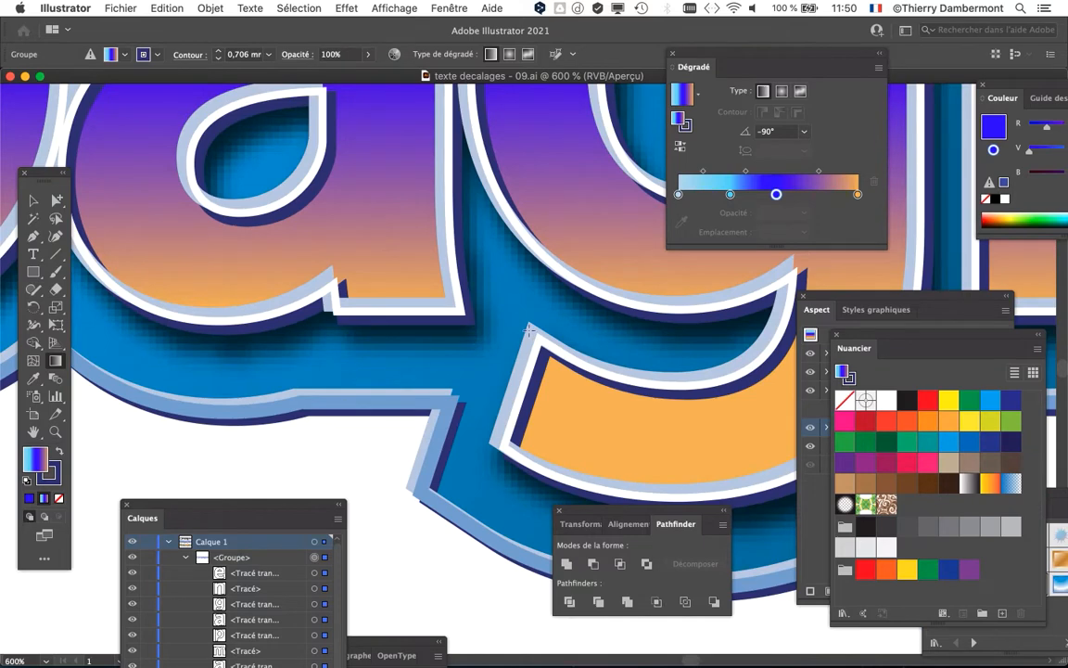
scroll(526, 332, down, 2)
drag(596, 377, 250, 354)
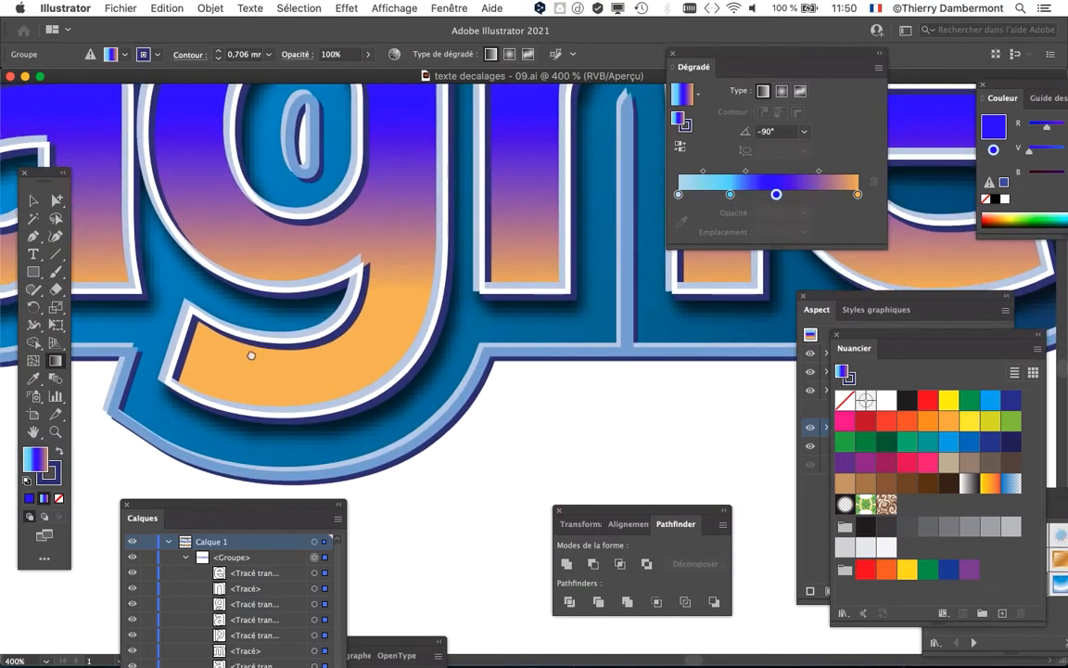
scroll(444, 369, up, 3)
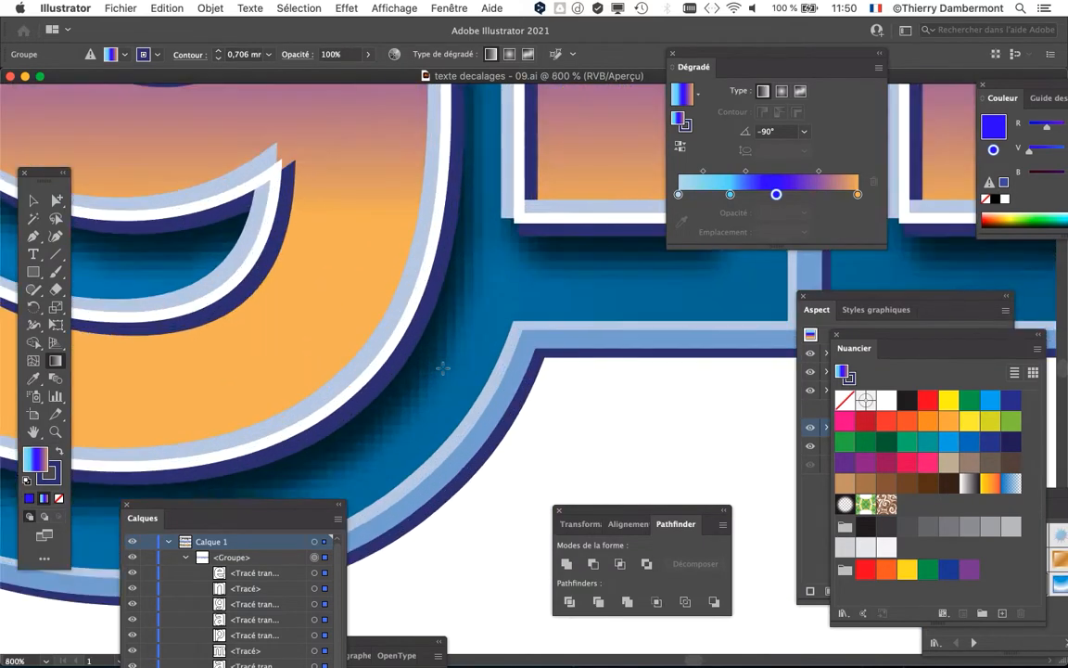
drag(235, 509, 424, 561)
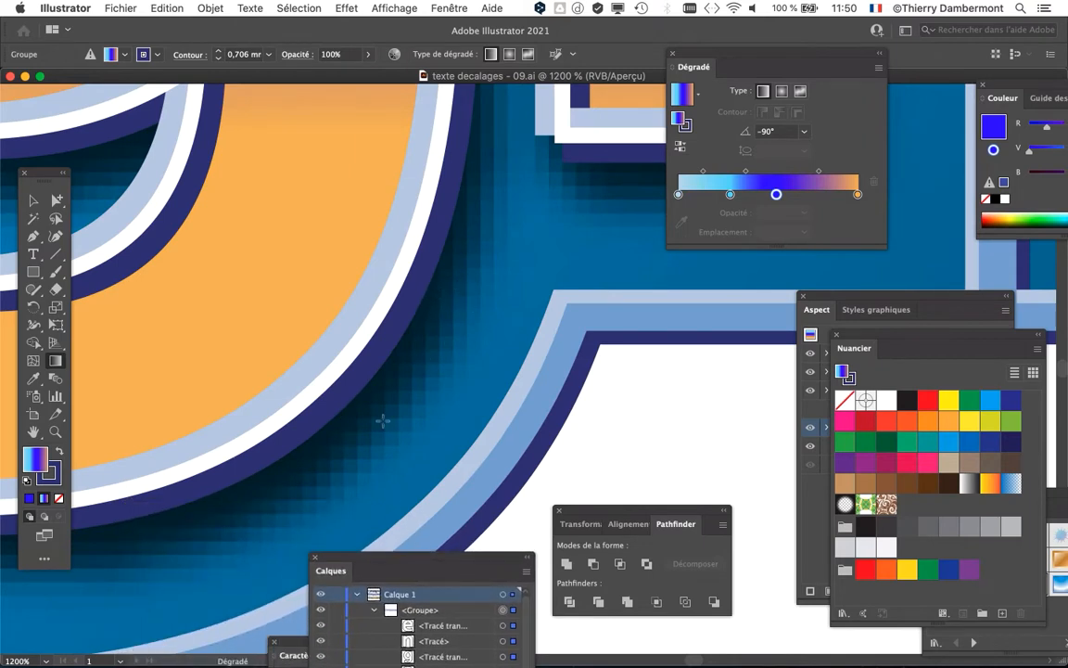
scroll(363, 413, down, 1)
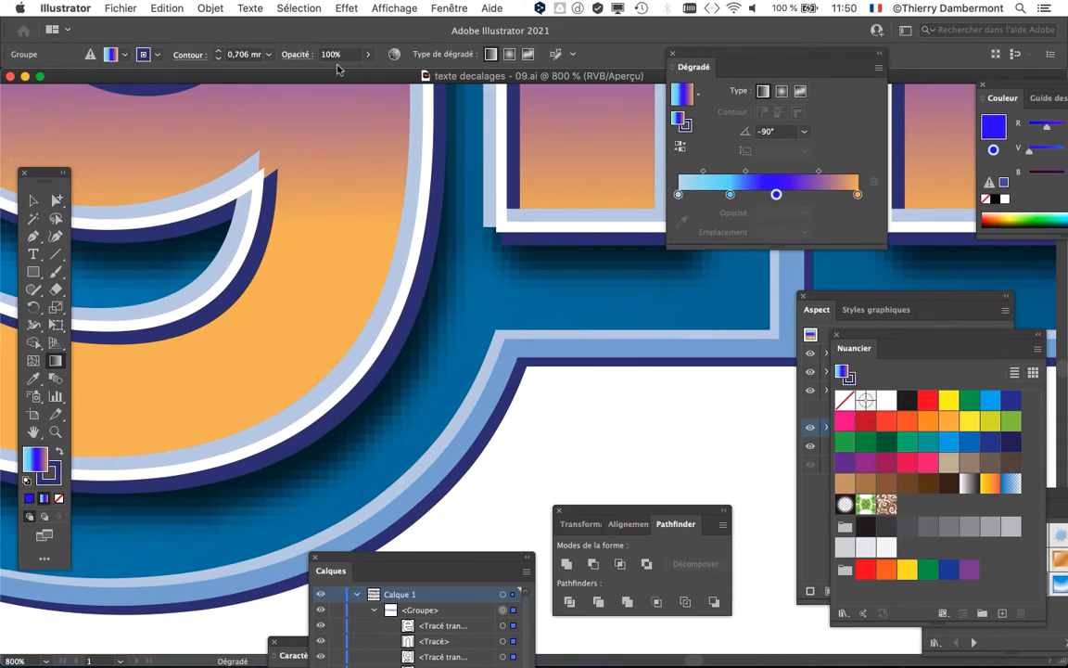
- Check the raster effects resolution in the new document settings and leave without creating a document
click(349, 7)
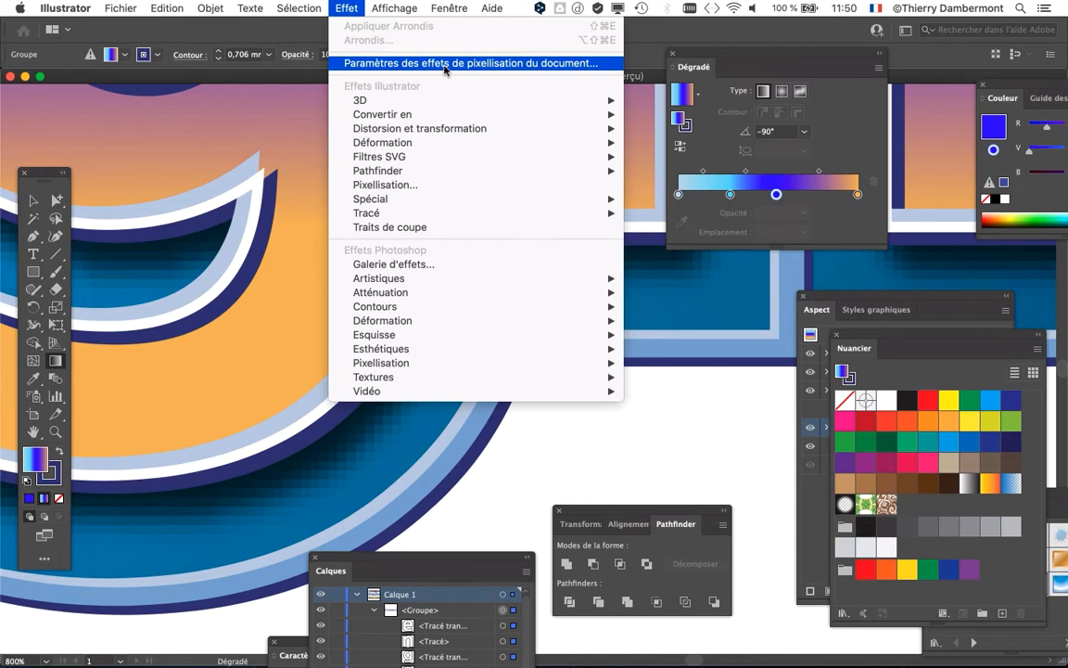
click(679, 32)
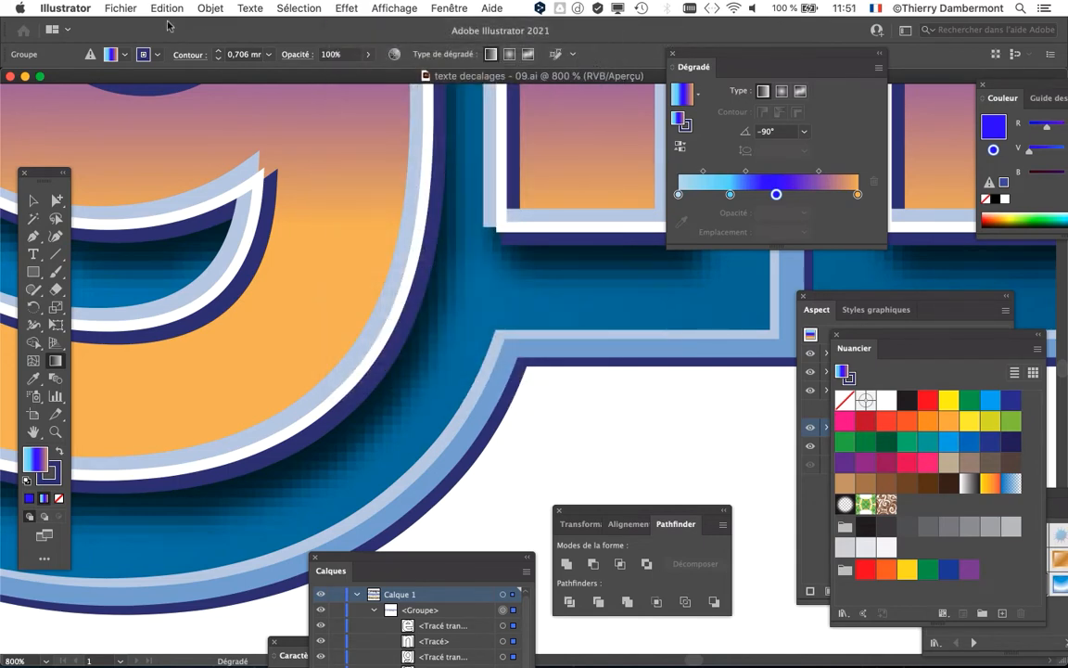
click(120, 8)
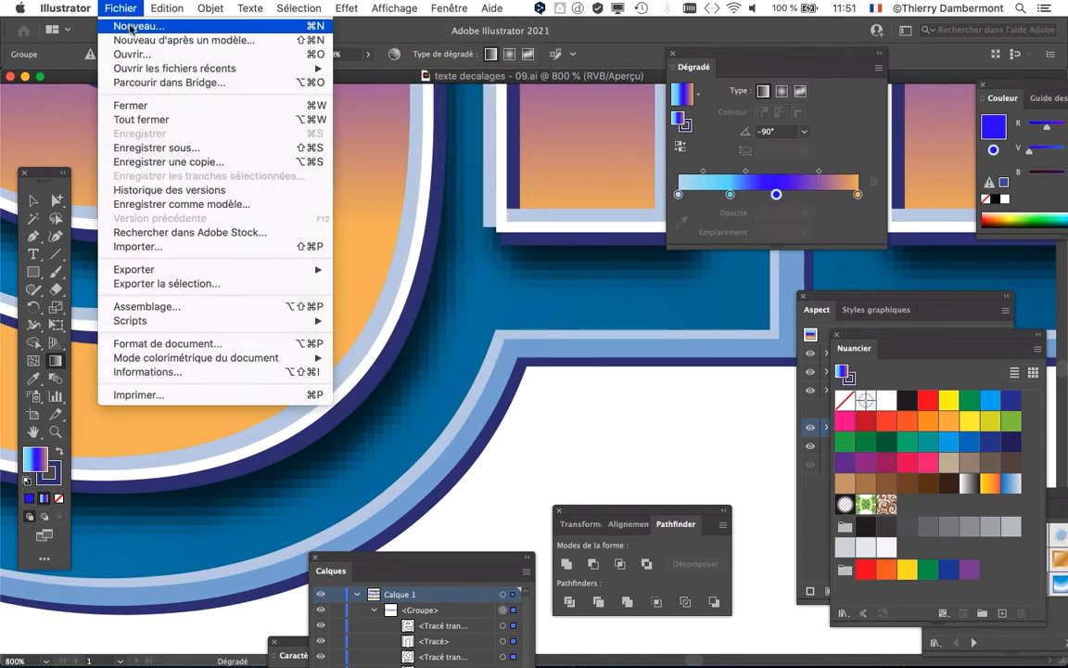
click(131, 28)
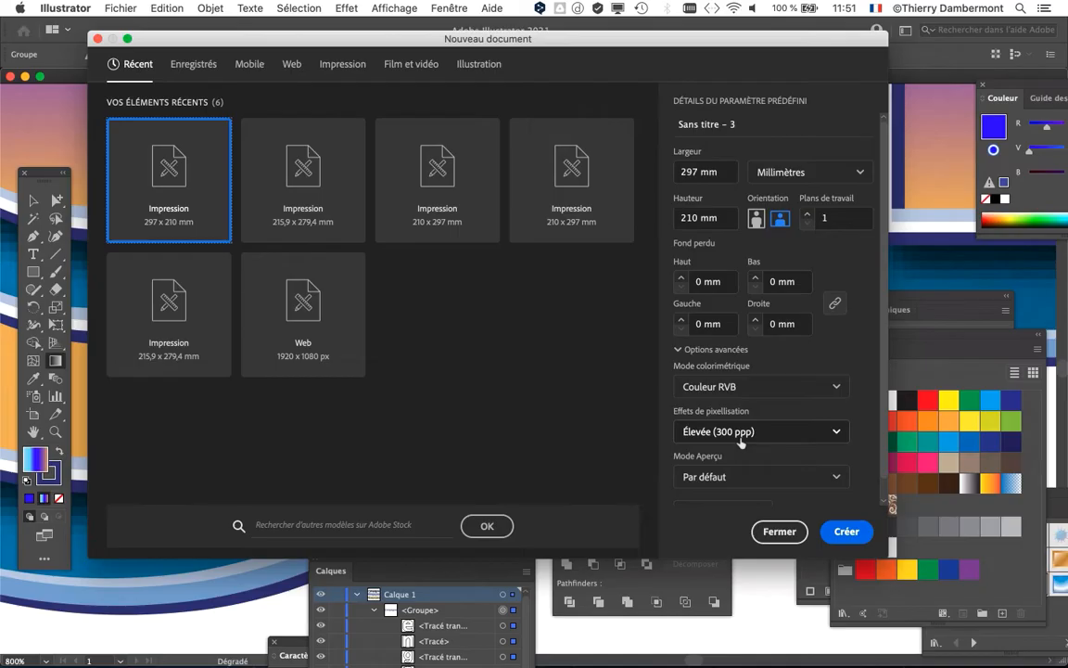
click(760, 532)
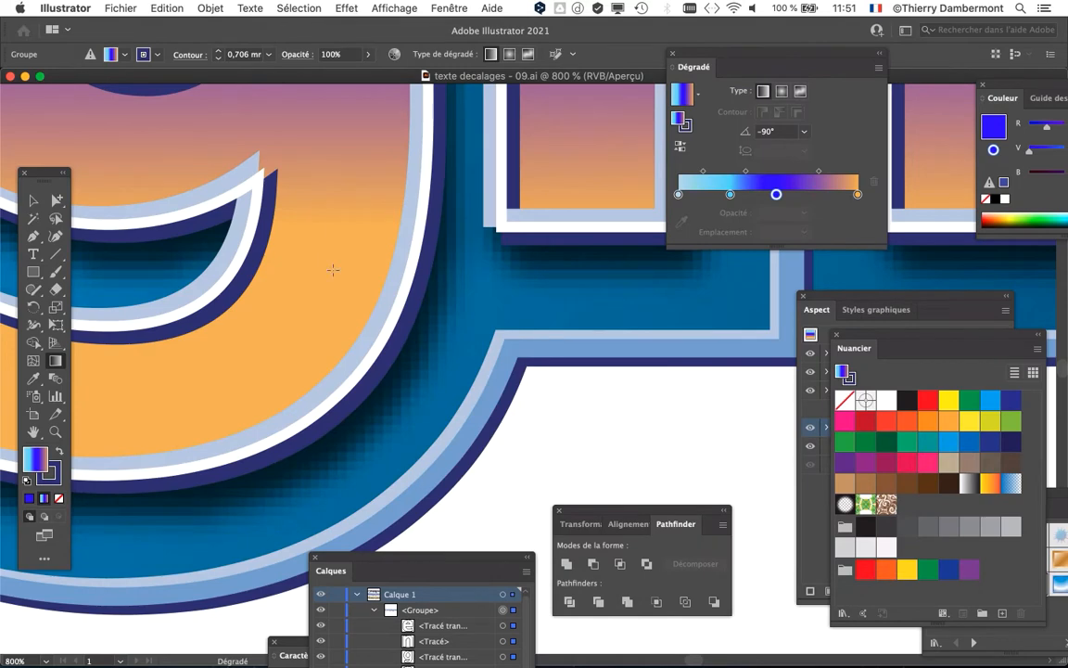
- Set the document's raster effects resolution to Moyenne (150 ppp), keeping the RVB colour model and transparent background
click(346, 7)
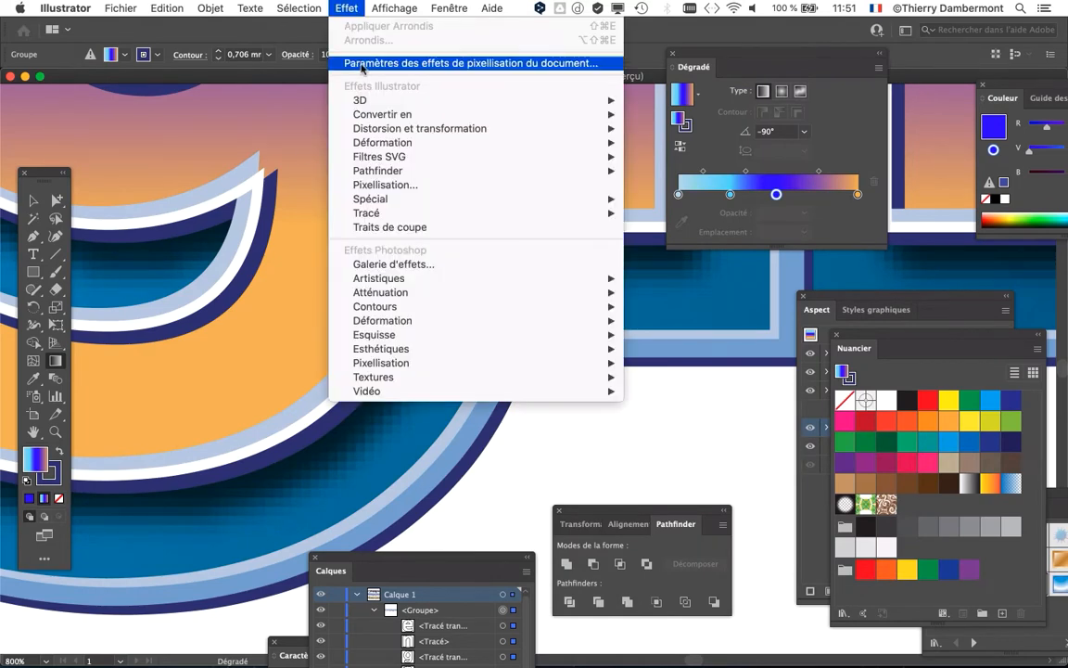
click(334, 62)
drag(544, 175, 688, 77)
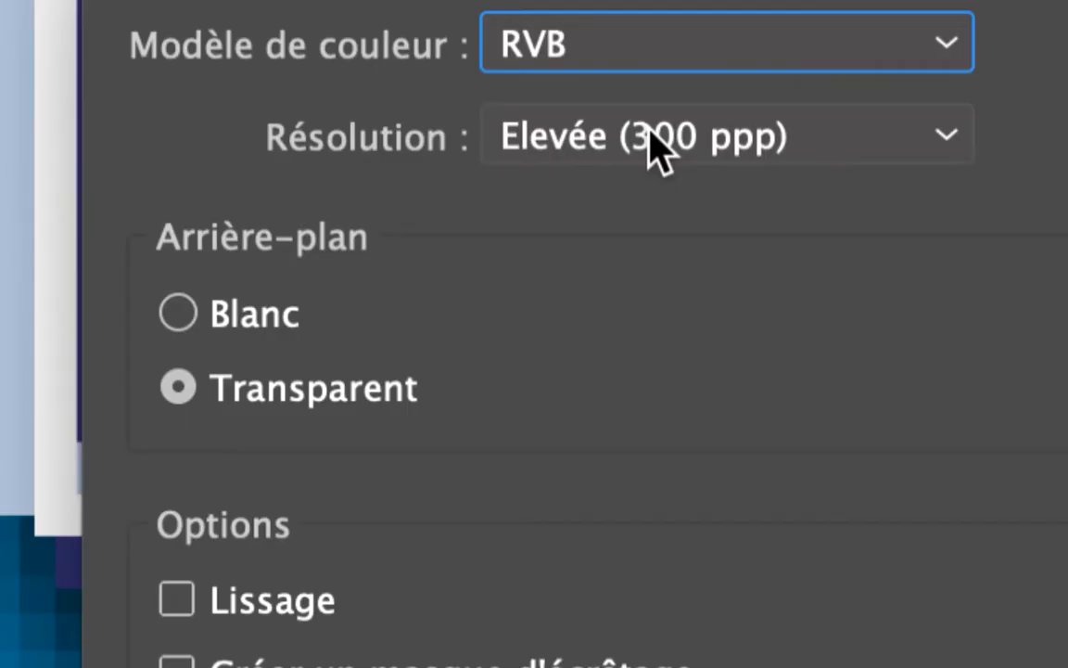
click(651, 134)
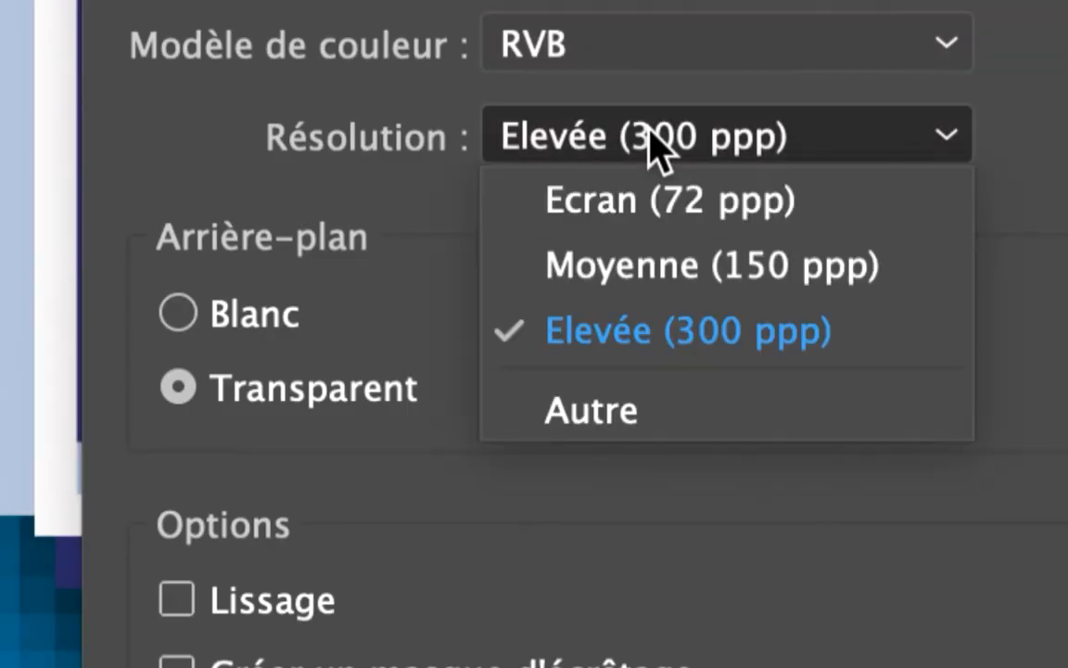
click(654, 157)
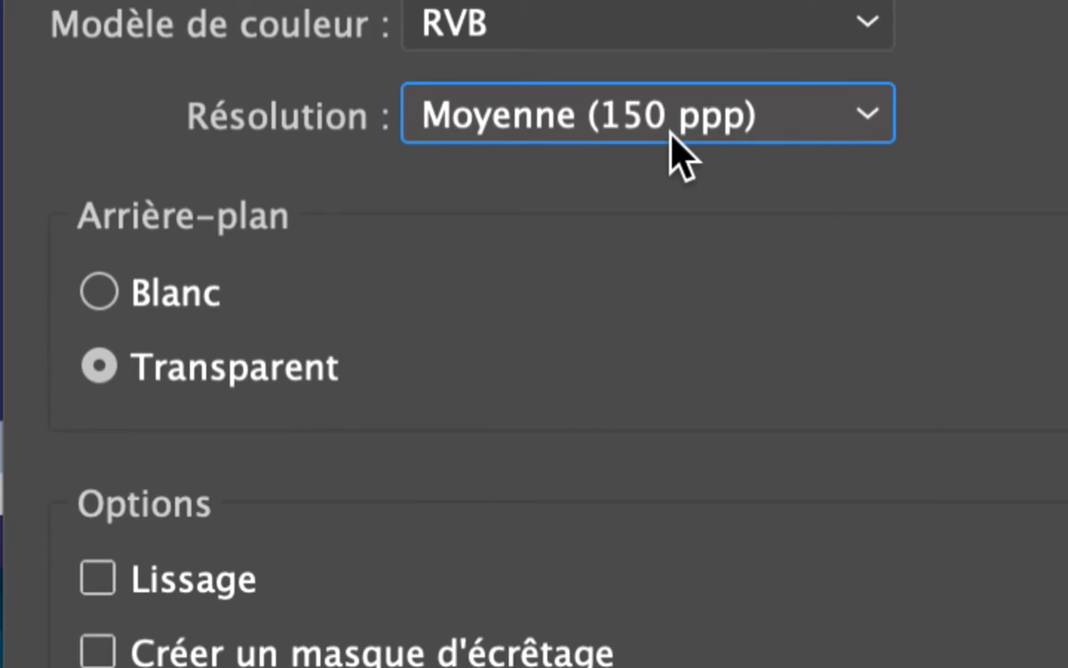
click(674, 137)
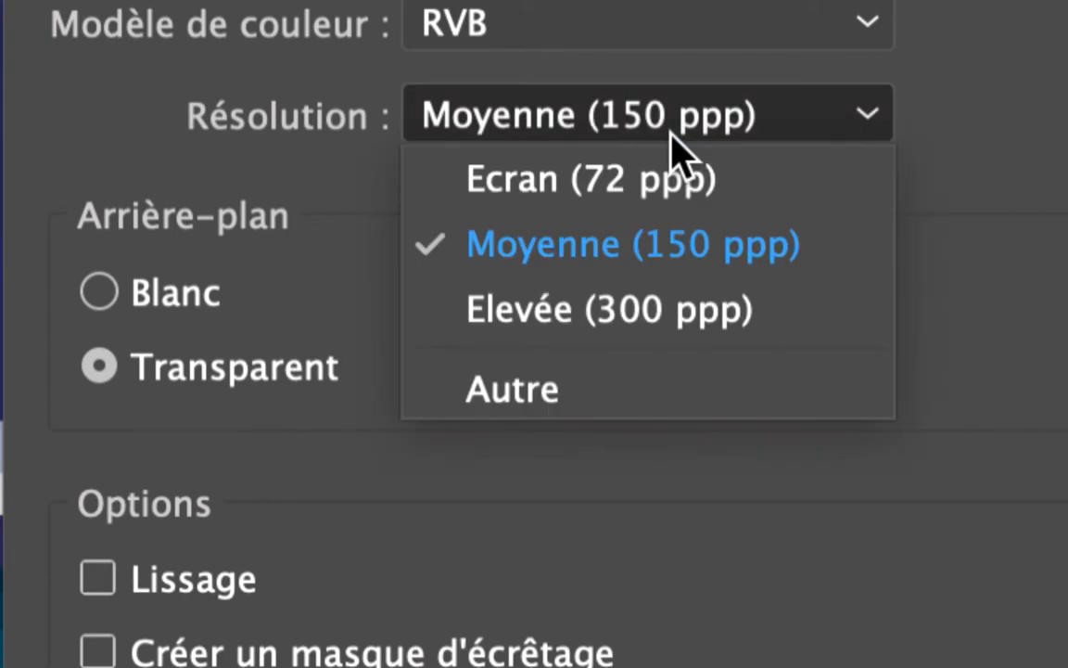
click(663, 313)
click(670, 139)
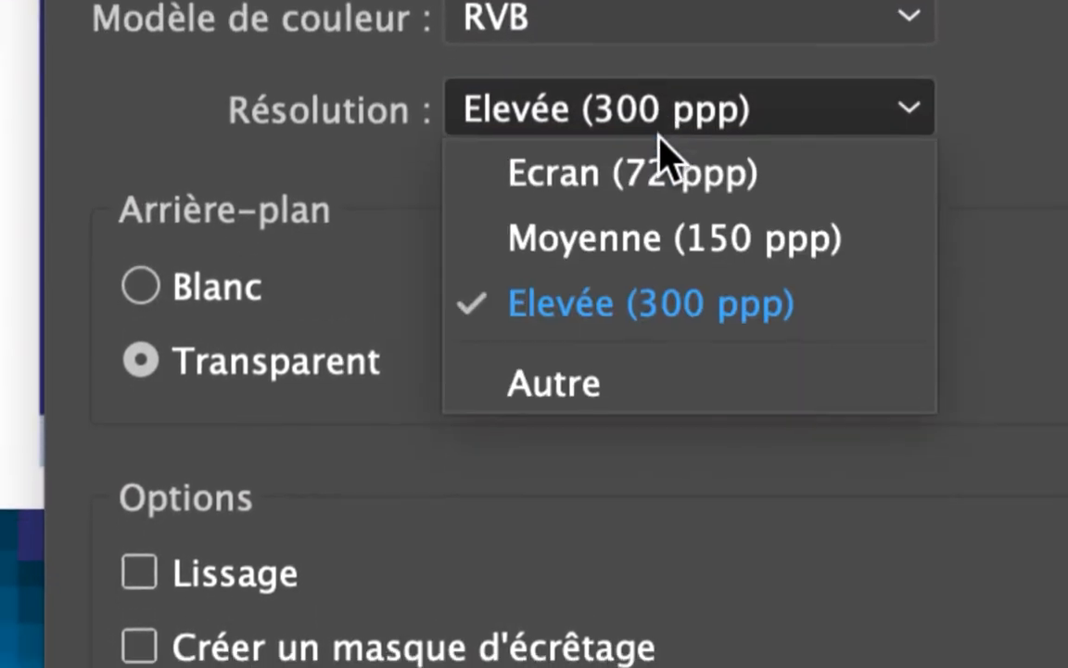
click(668, 254)
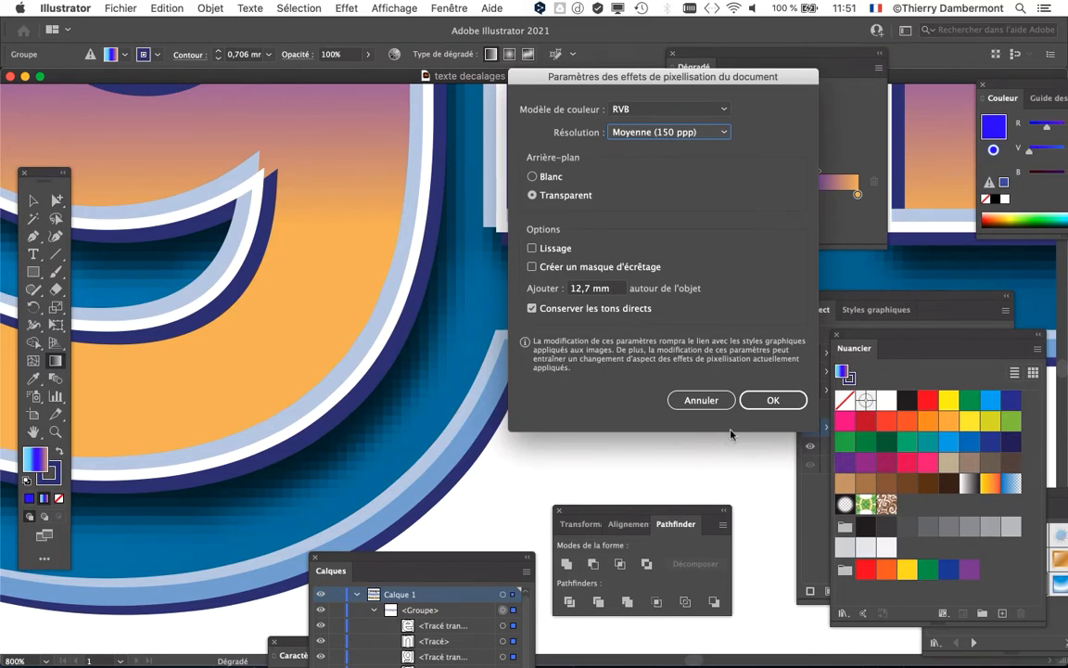
click(768, 401)
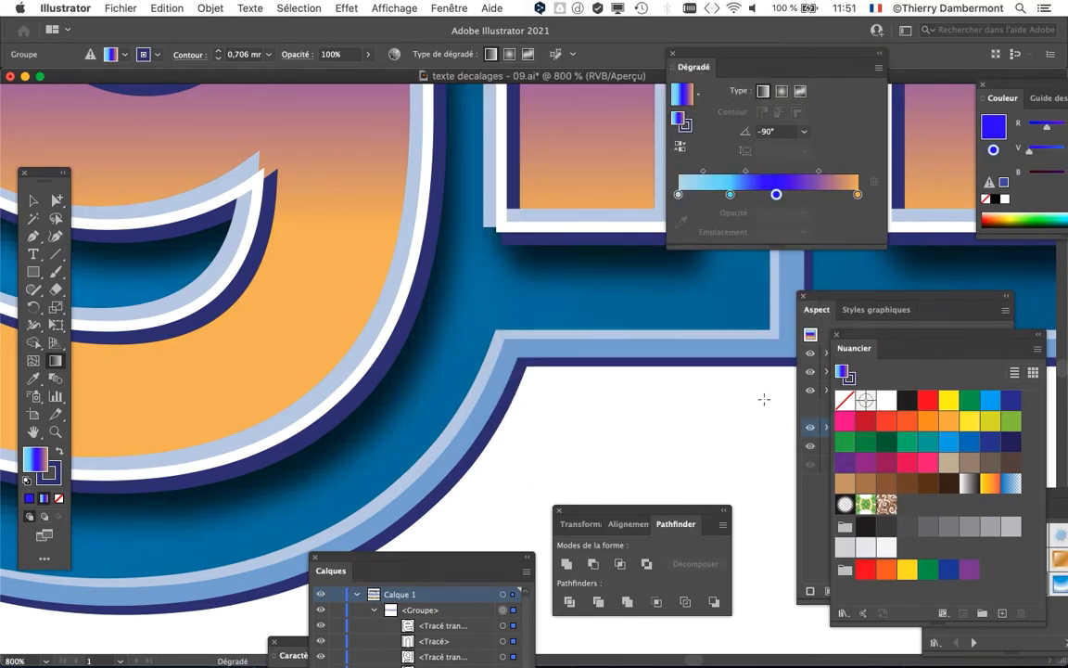
- Inspect the letter's shadow closely and raise the document's raster effects resolution to Elevée (300 ppp)
scroll(357, 400, up, 2)
scroll(371, 392, up, 1)
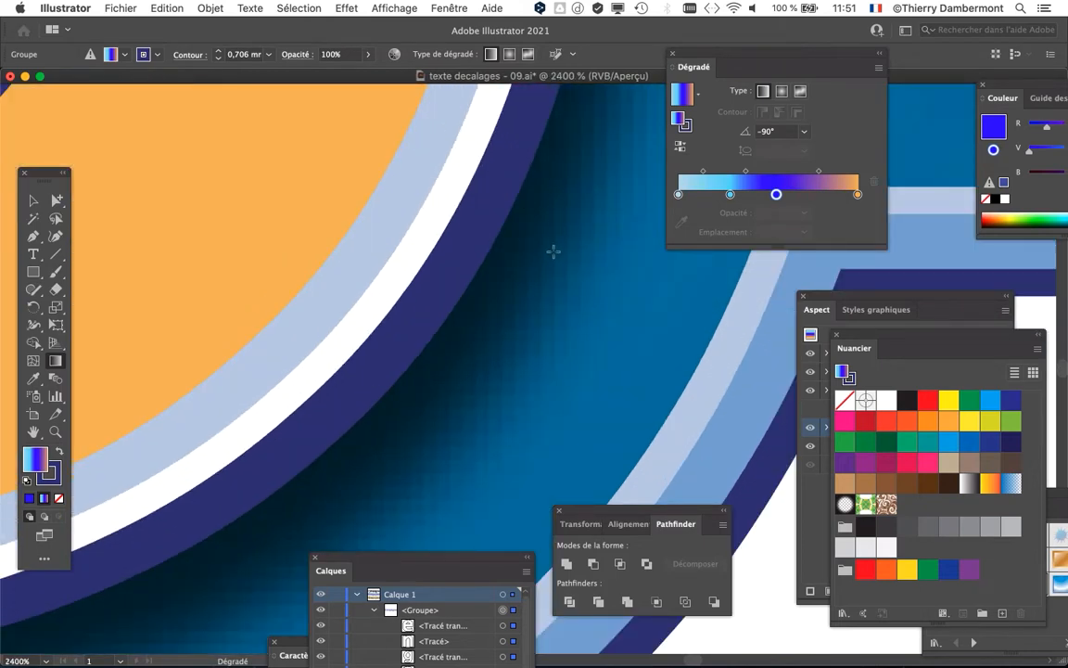
scroll(550, 258, up, 1)
drag(454, 300, 317, 279)
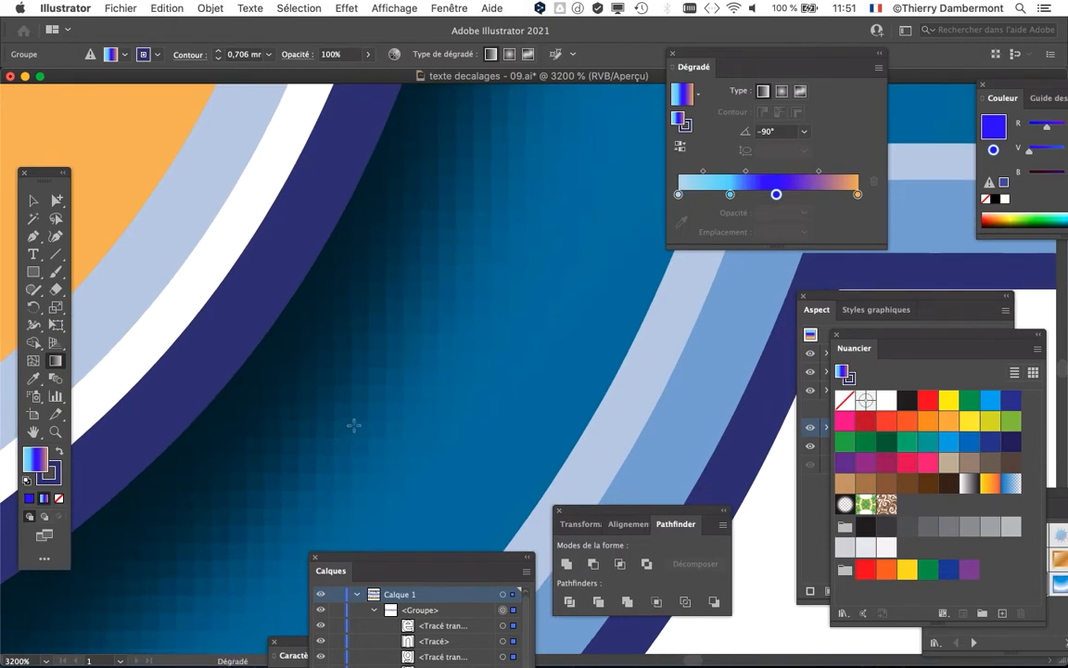
click(346, 7)
click(346, 8)
click(346, 7)
click(348, 61)
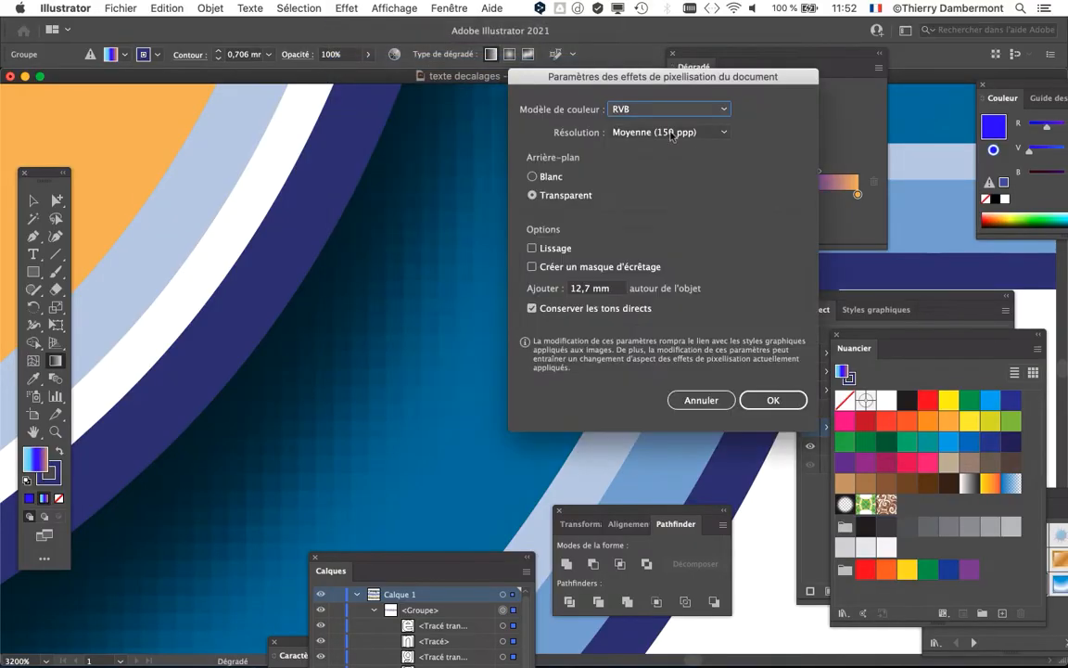
click(611, 128)
click(615, 164)
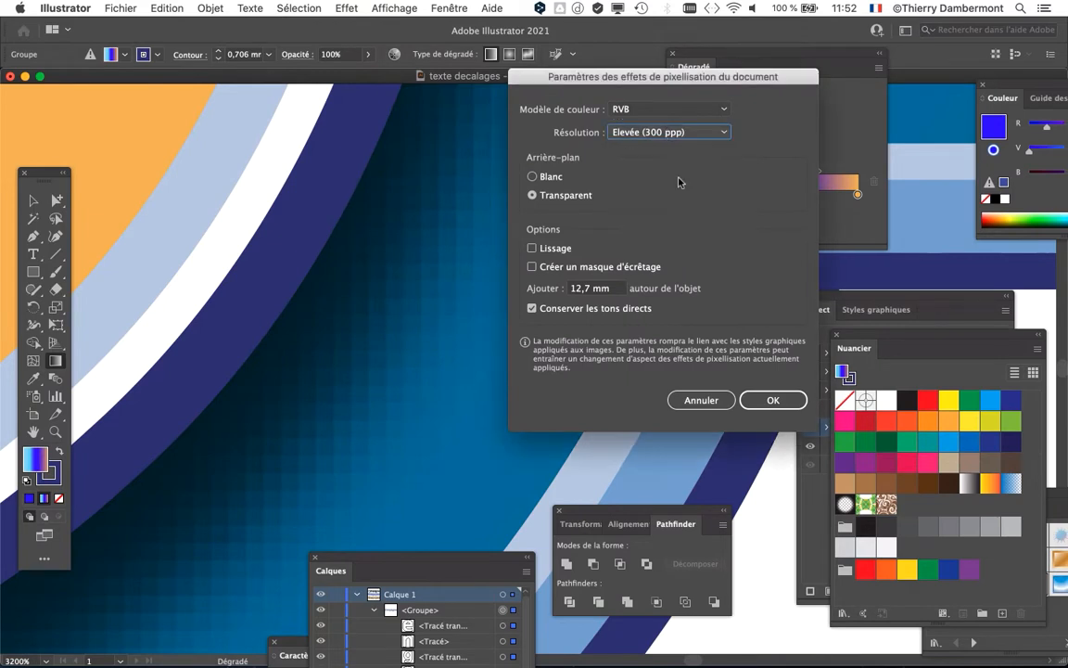
click(775, 400)
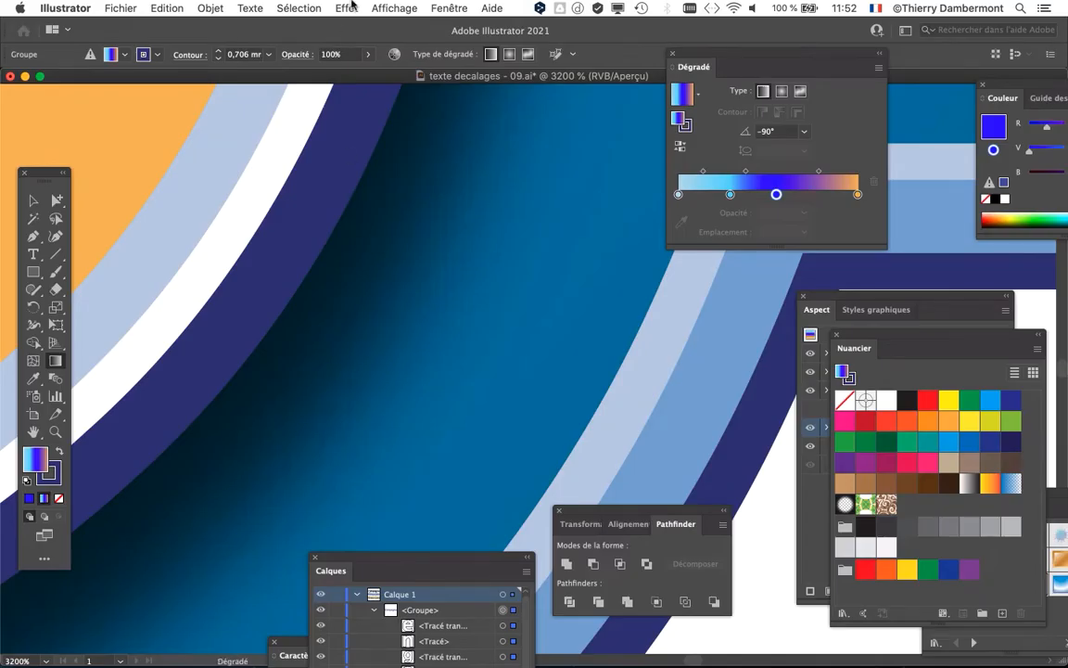
- Set the document's raster effects resolution to Ecran (72 ppp) to compare the shadow's rendering
click(347, 7)
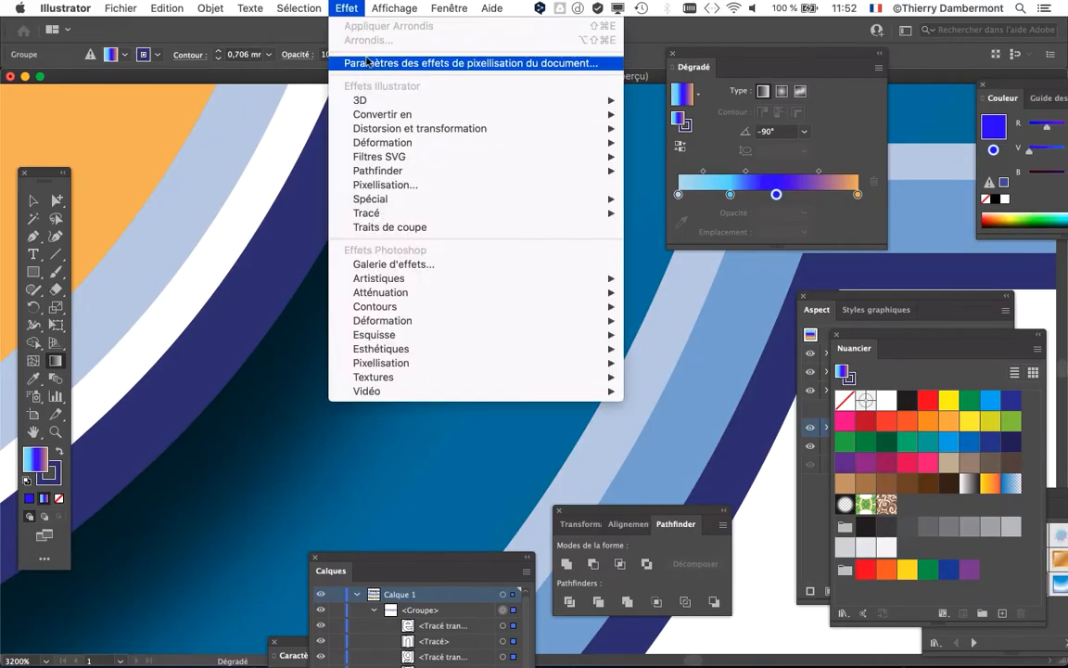
click(367, 62)
click(652, 133)
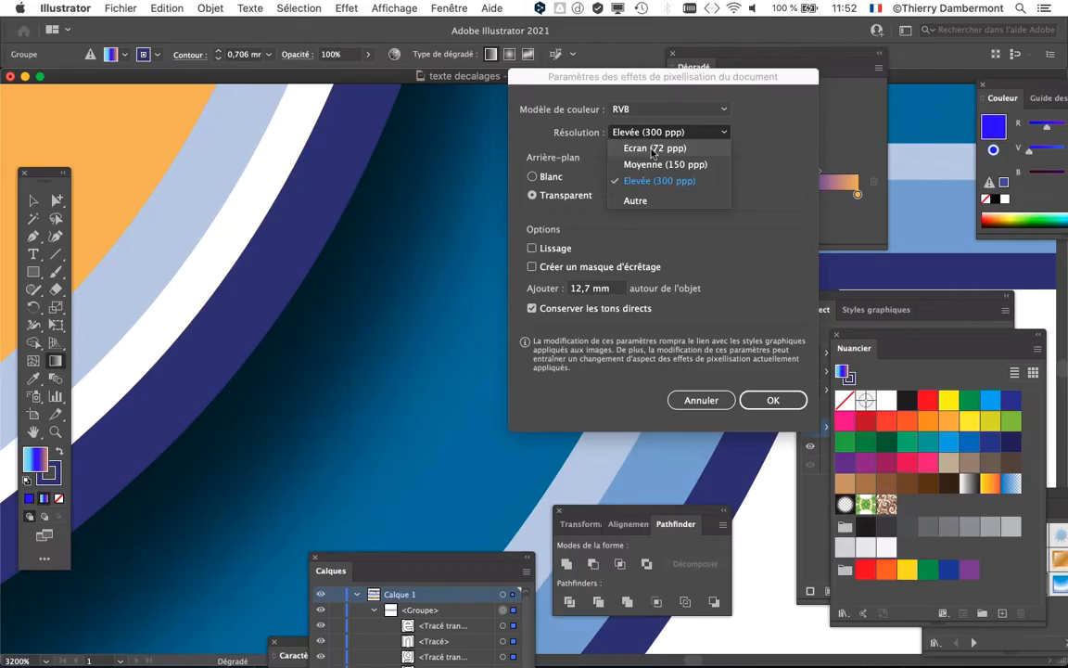
click(653, 149)
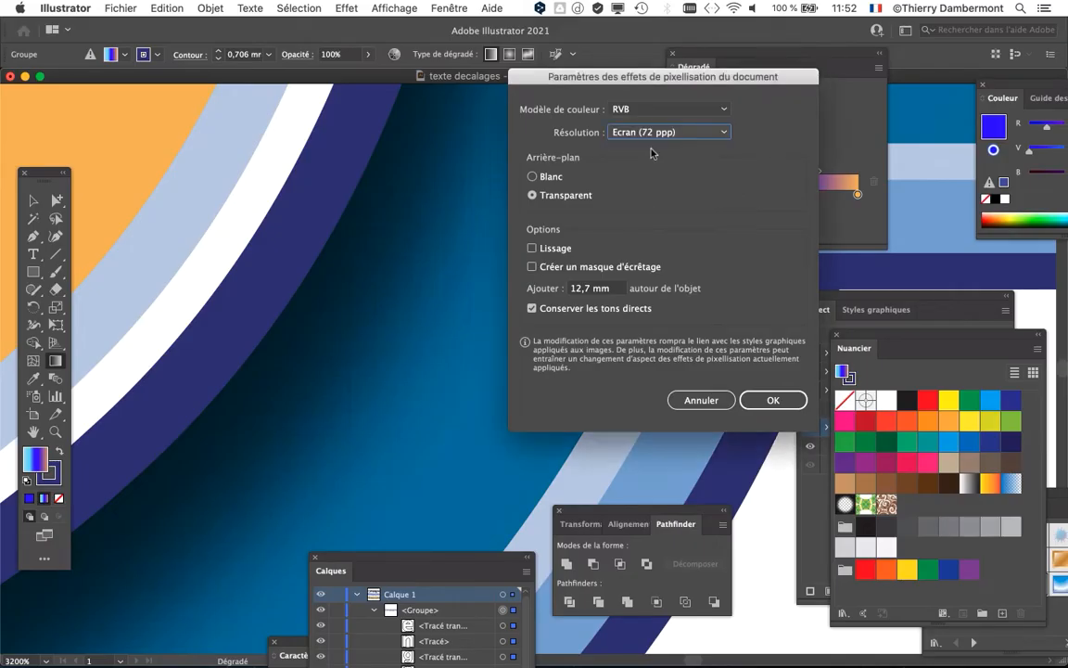
click(770, 400)
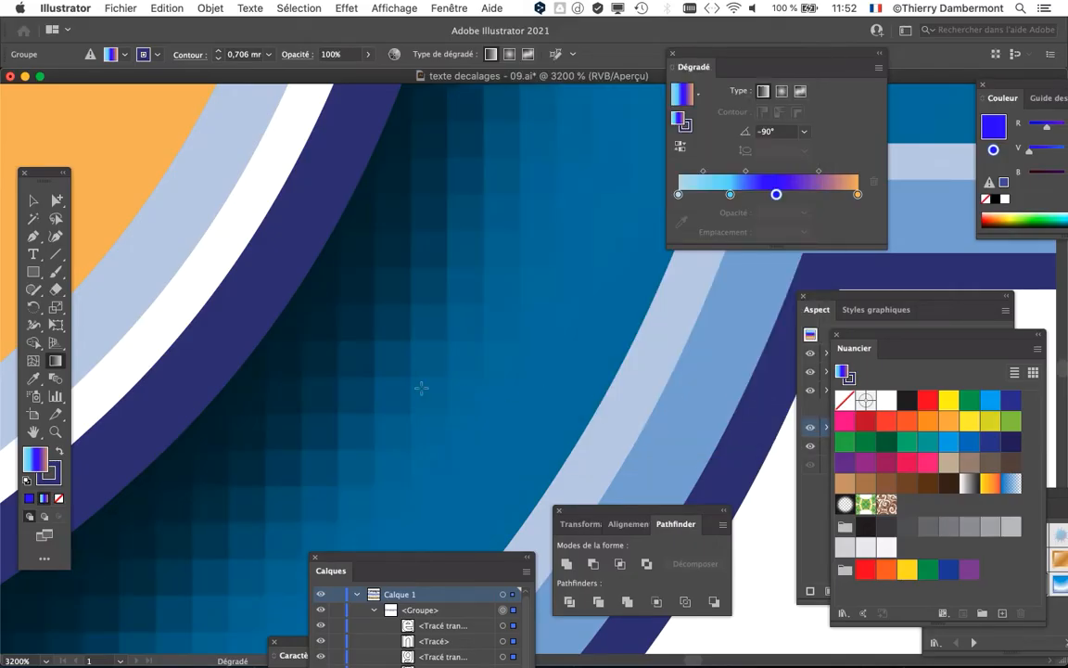
- Check the custom resolution option (Autre) in the document's raster effects settings and return the resolution to Ecran (72 ppp)
click(335, 8)
click(353, 63)
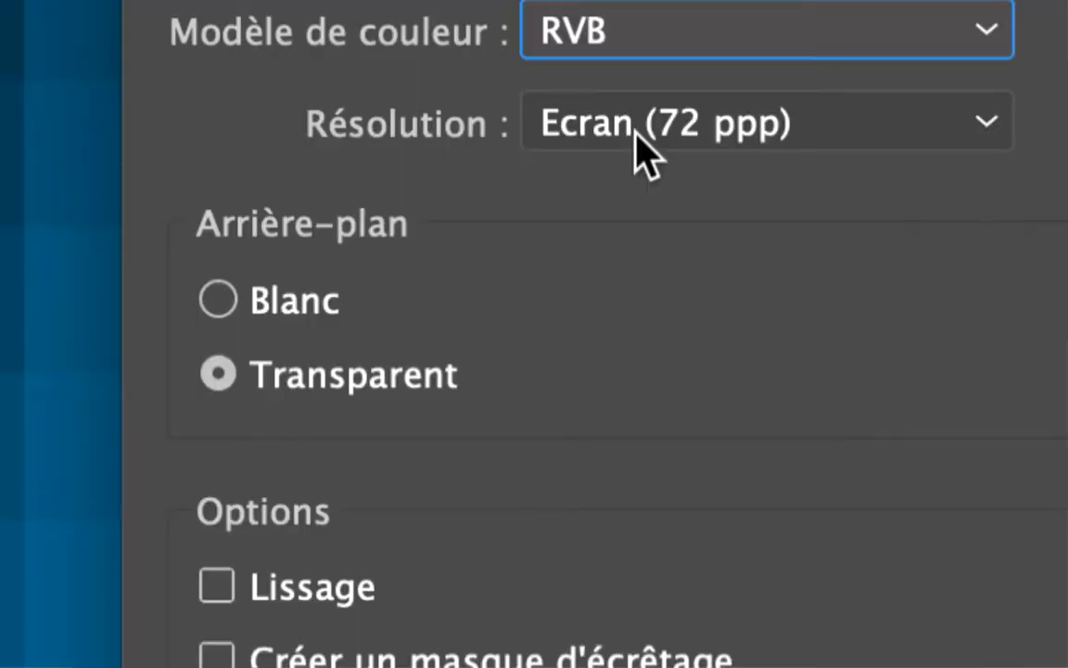
click(636, 135)
click(695, 358)
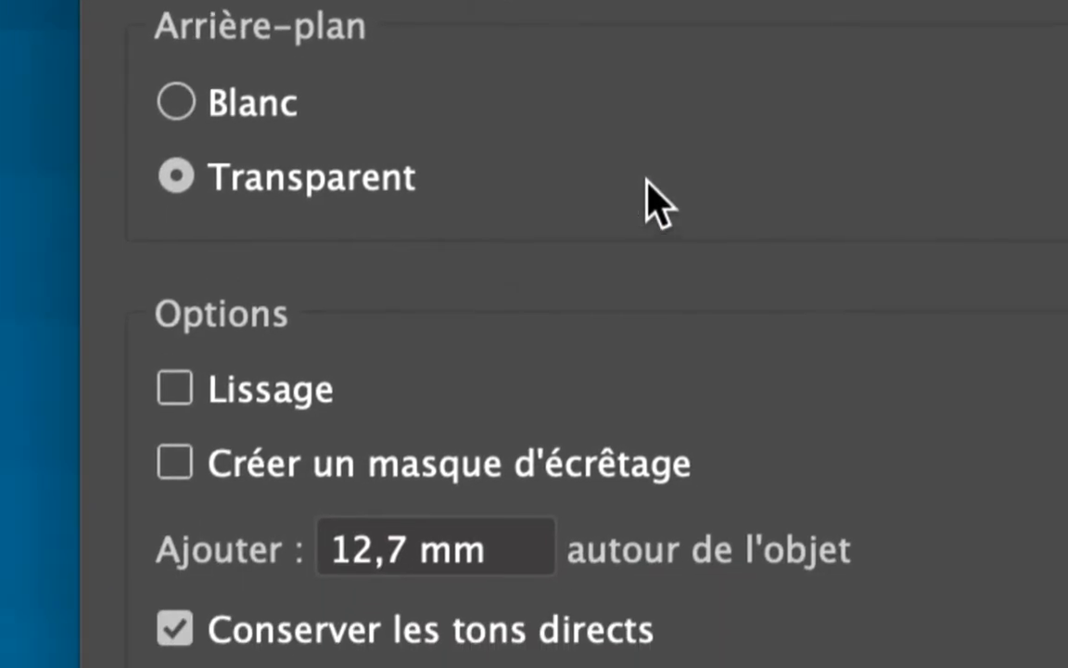
click(1025, 165)
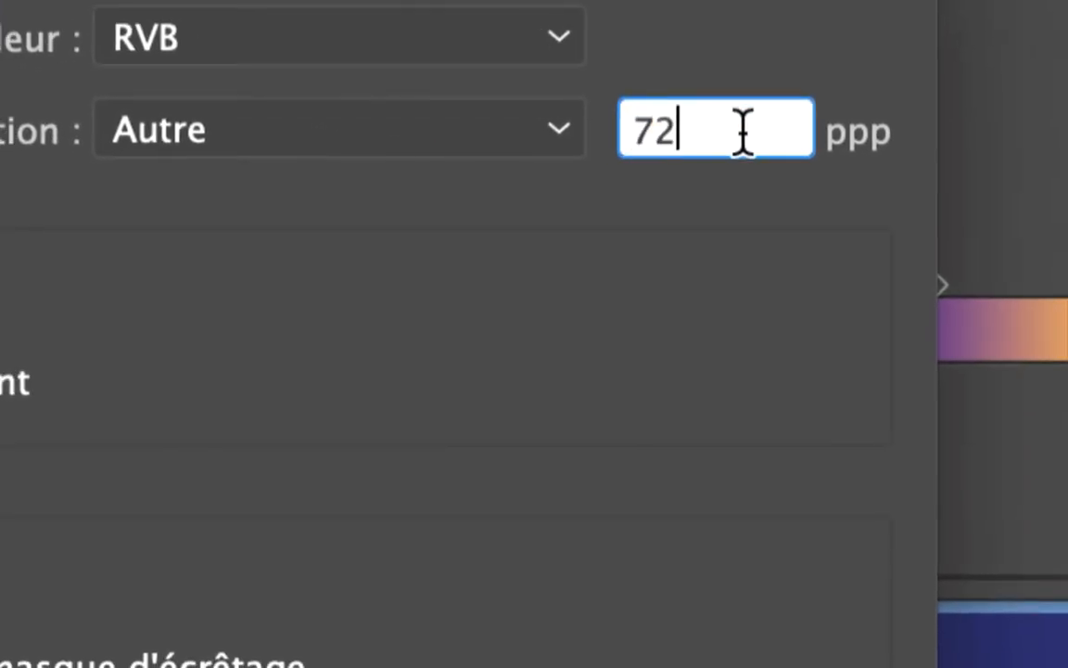
double_click(933, 165)
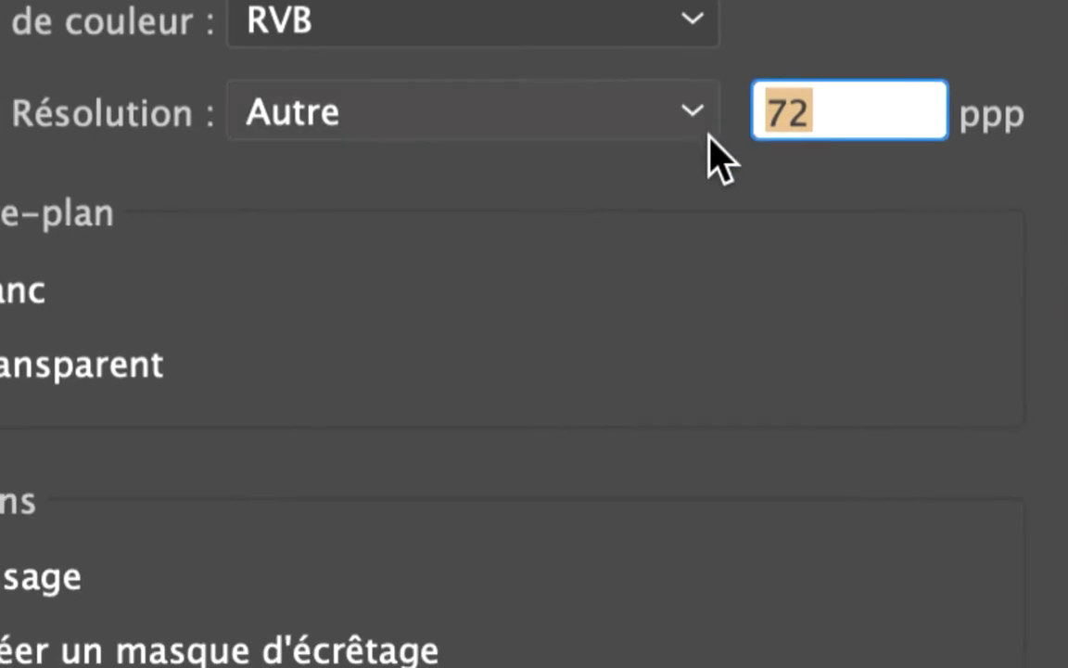
click(598, 126)
click(591, 169)
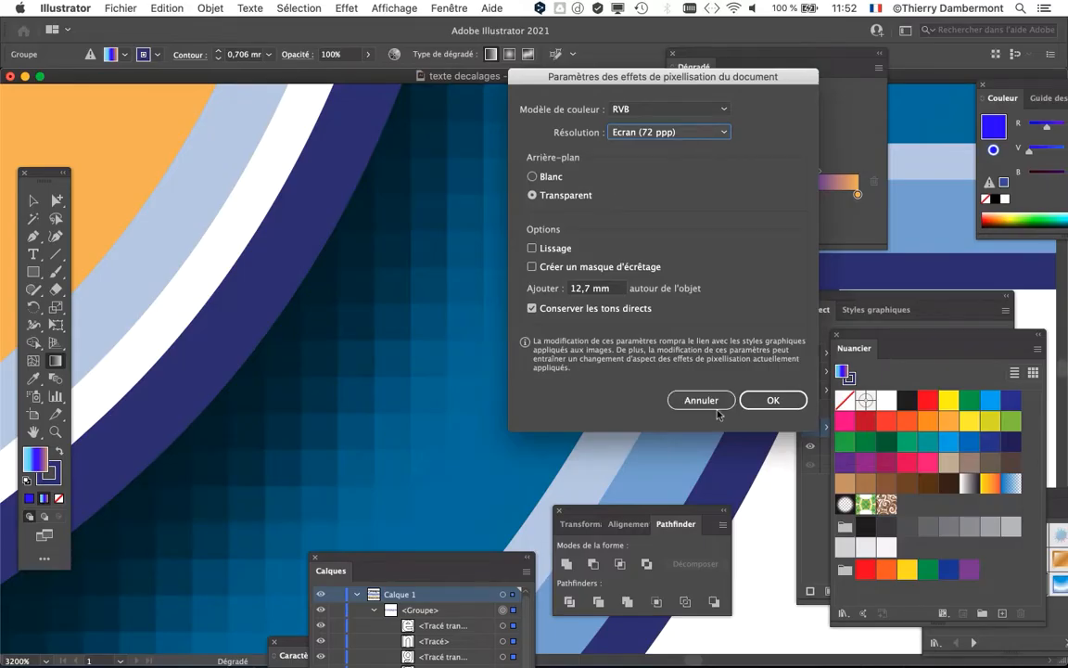
click(769, 398)
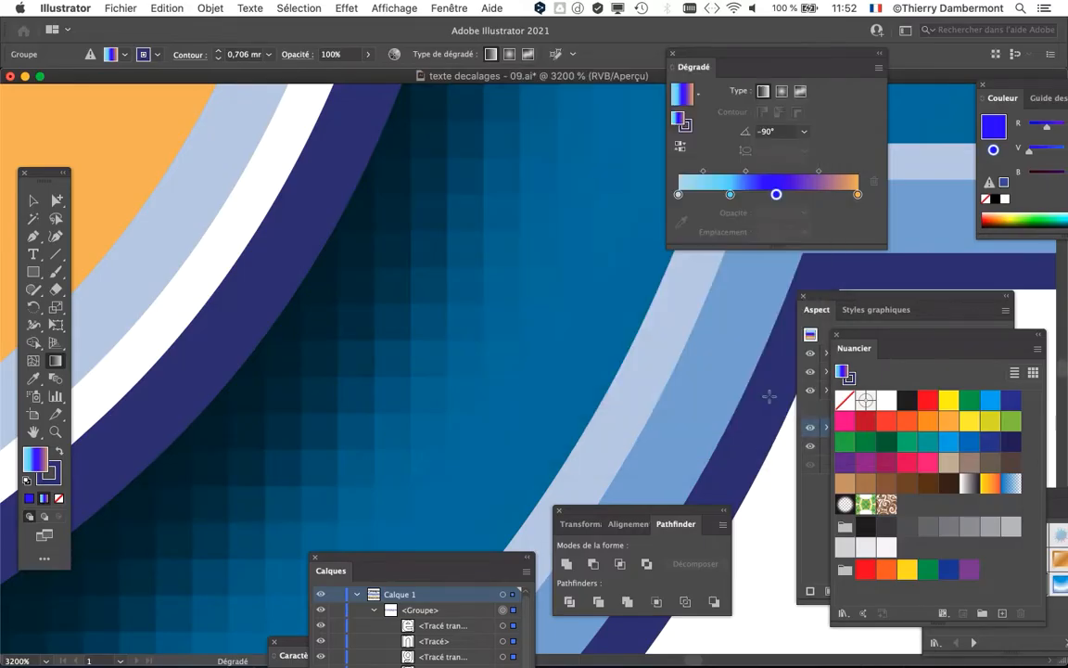
- Examine the pixelation of the drop shadow around the letter "g" at several magnifications, from the whole word to close up
scroll(399, 359, down, 4)
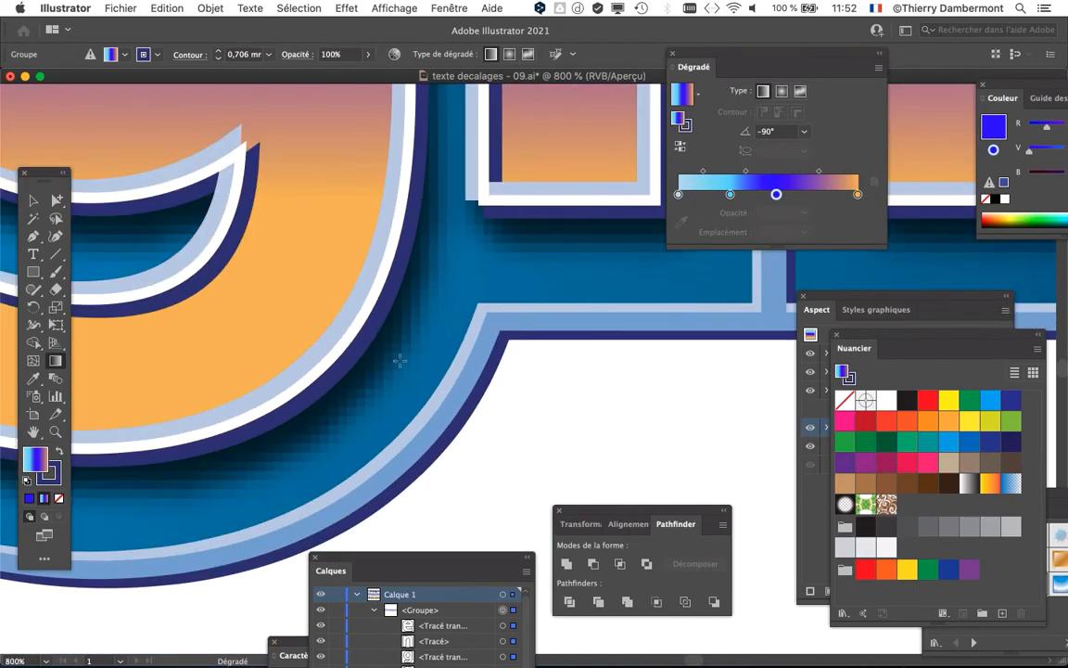
scroll(395, 353, down, 3)
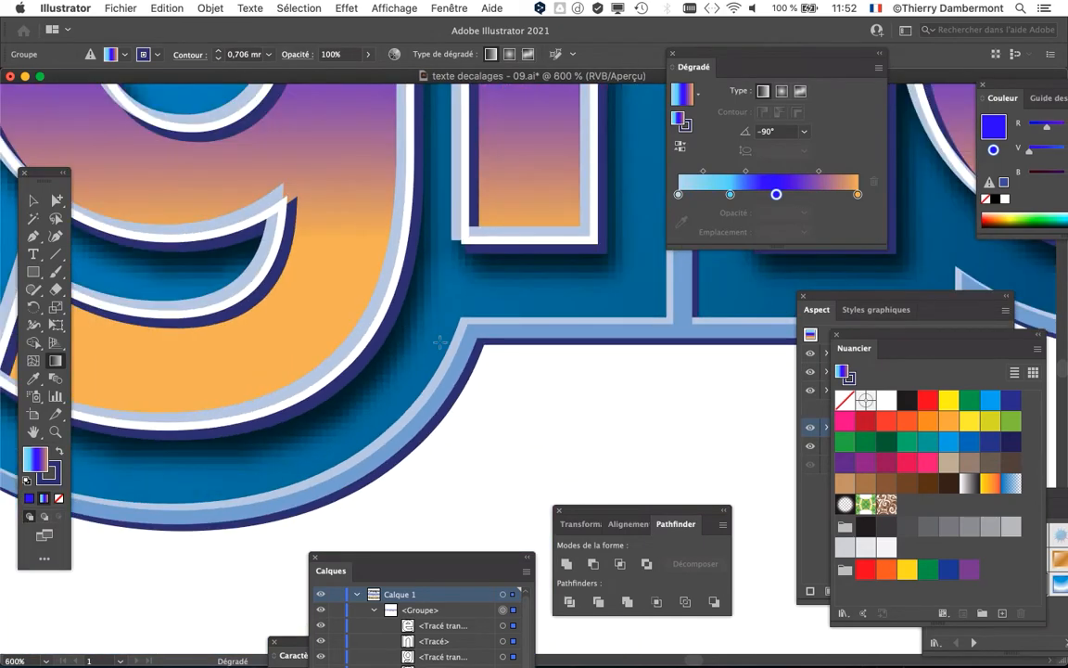
scroll(438, 343, up, 1)
scroll(437, 343, down, 2)
scroll(377, 375, down, 2)
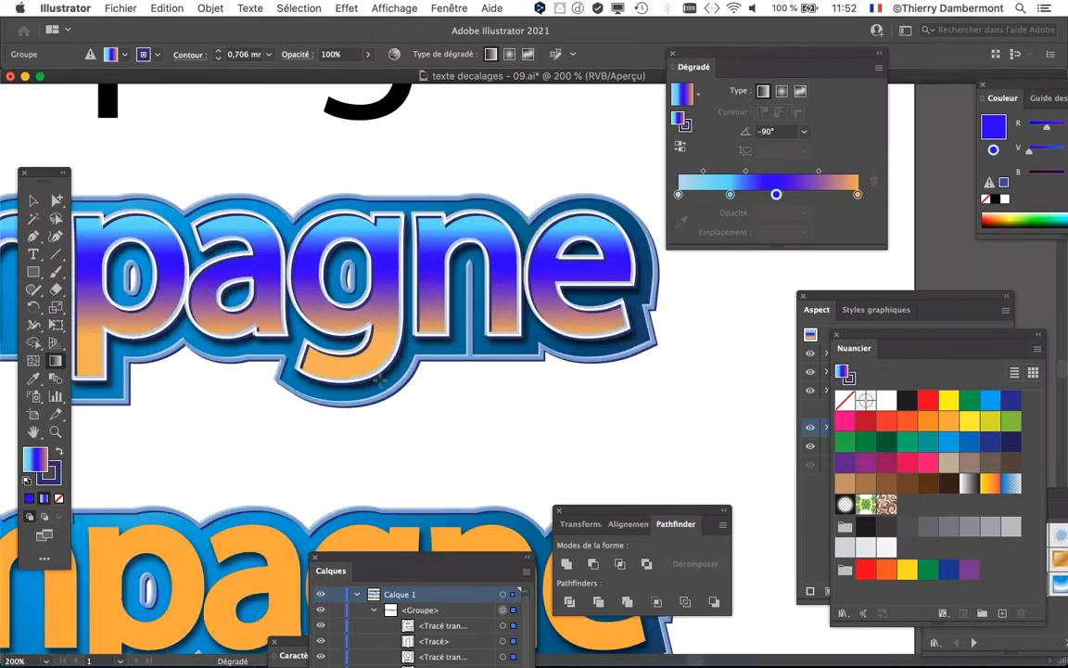
scroll(368, 399, up, 7)
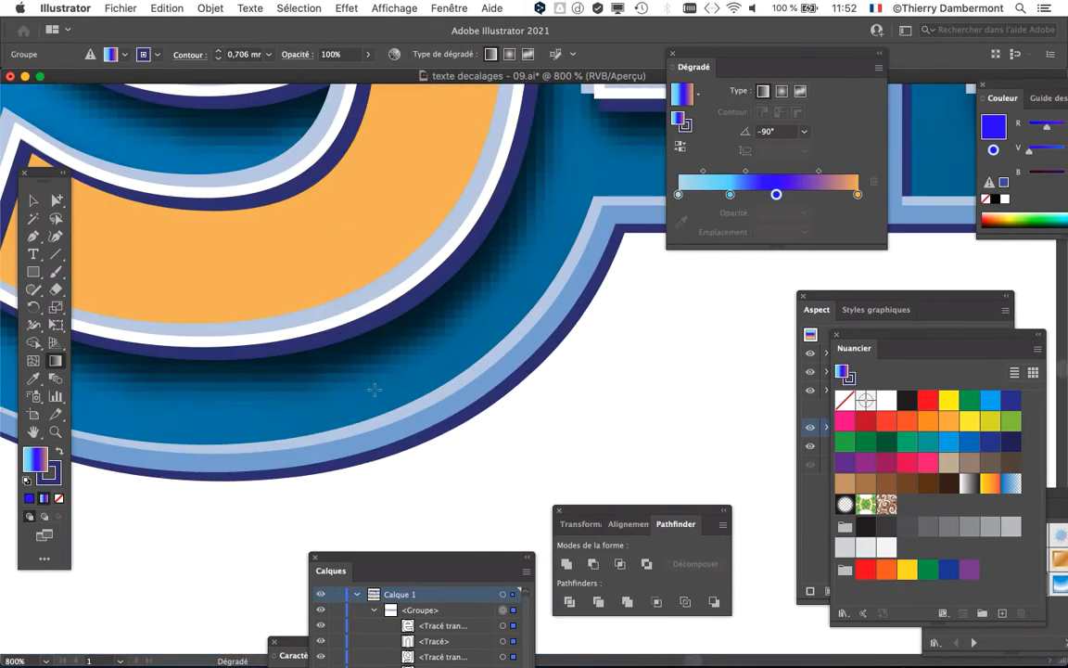
scroll(414, 328, up, 1)
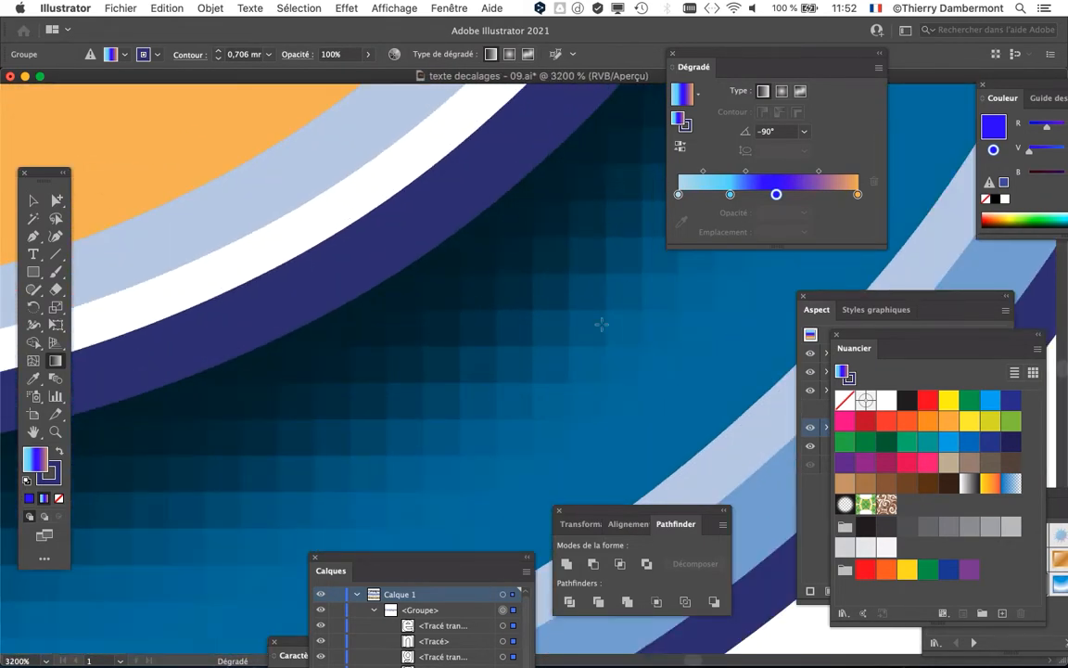
scroll(527, 323, down, 2)
scroll(526, 326, down, 3)
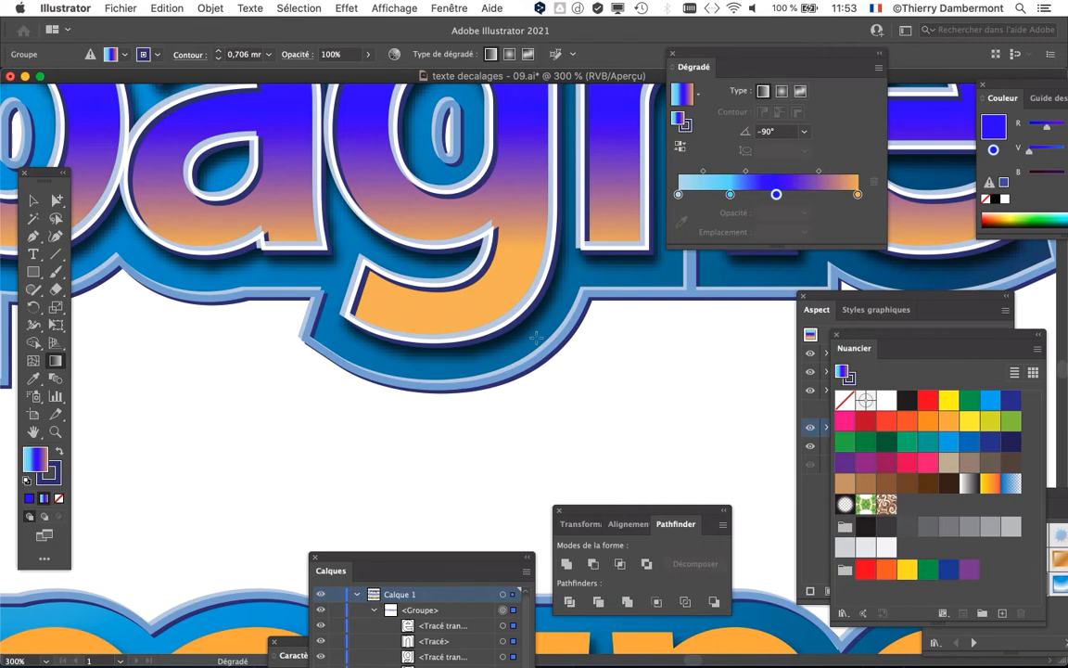
- Review the file formats offered for exporting the artwork and leave without exporting
click(119, 7)
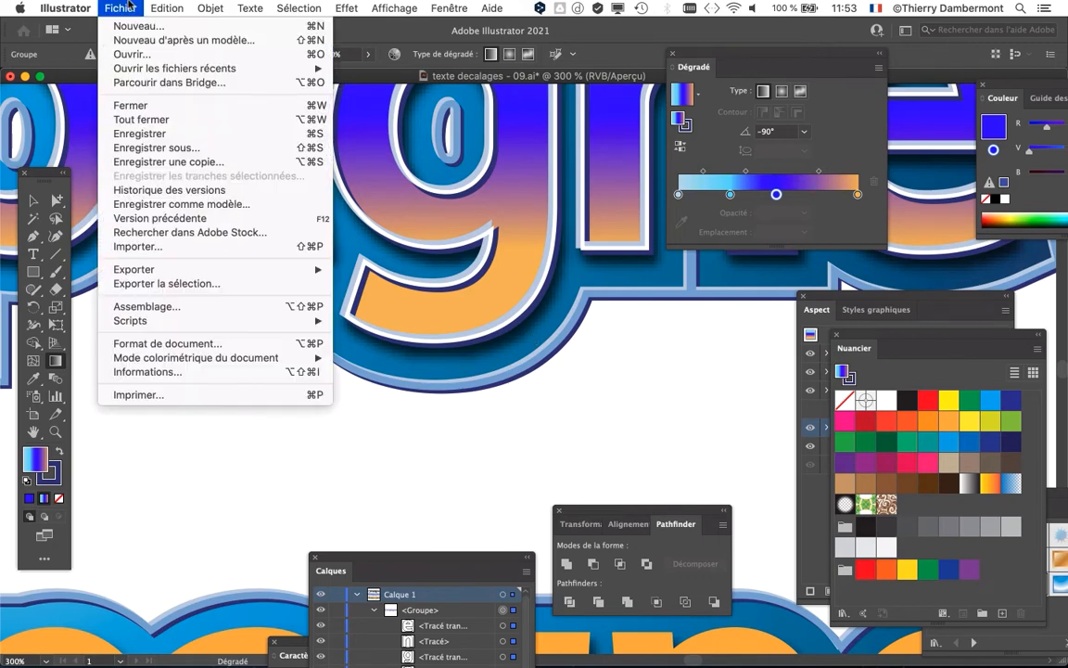
mouse_move(136, 272)
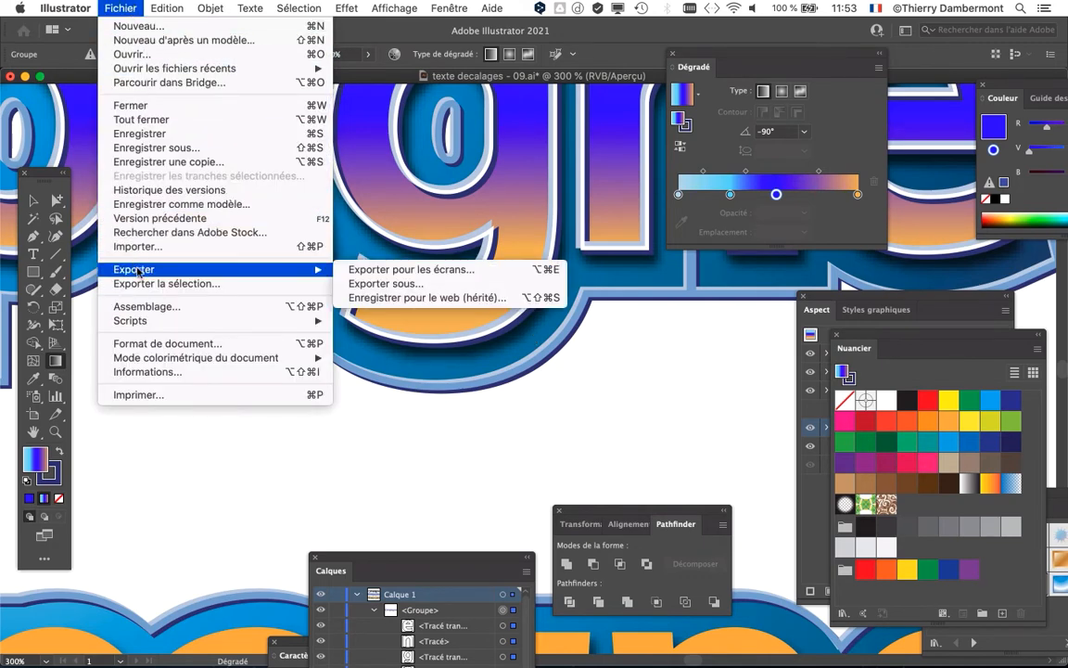
click(384, 283)
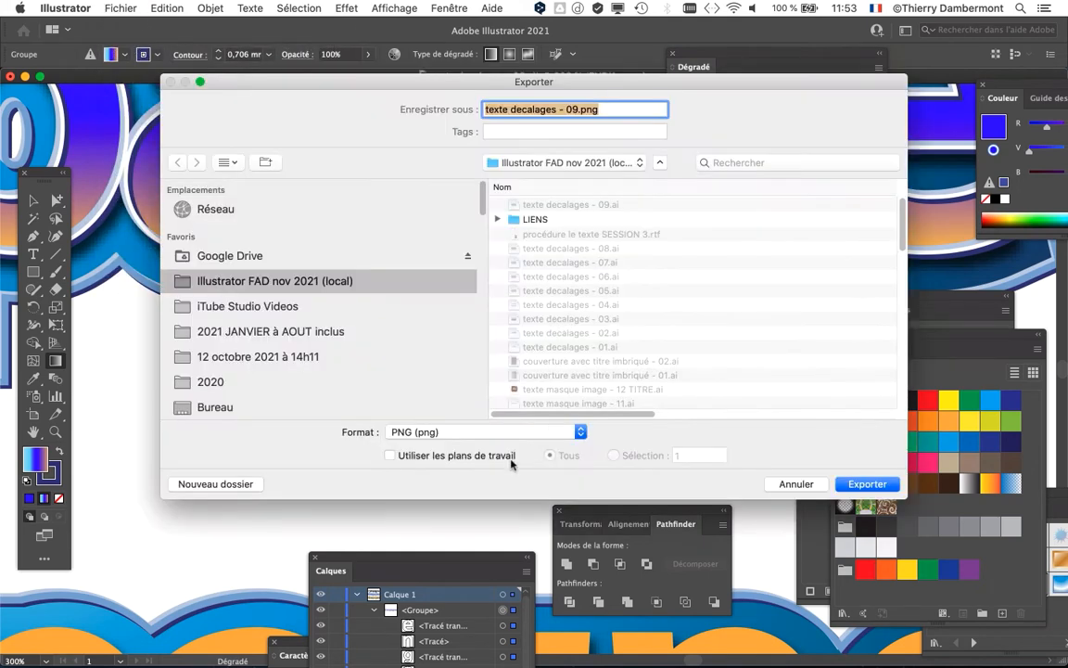
click(464, 433)
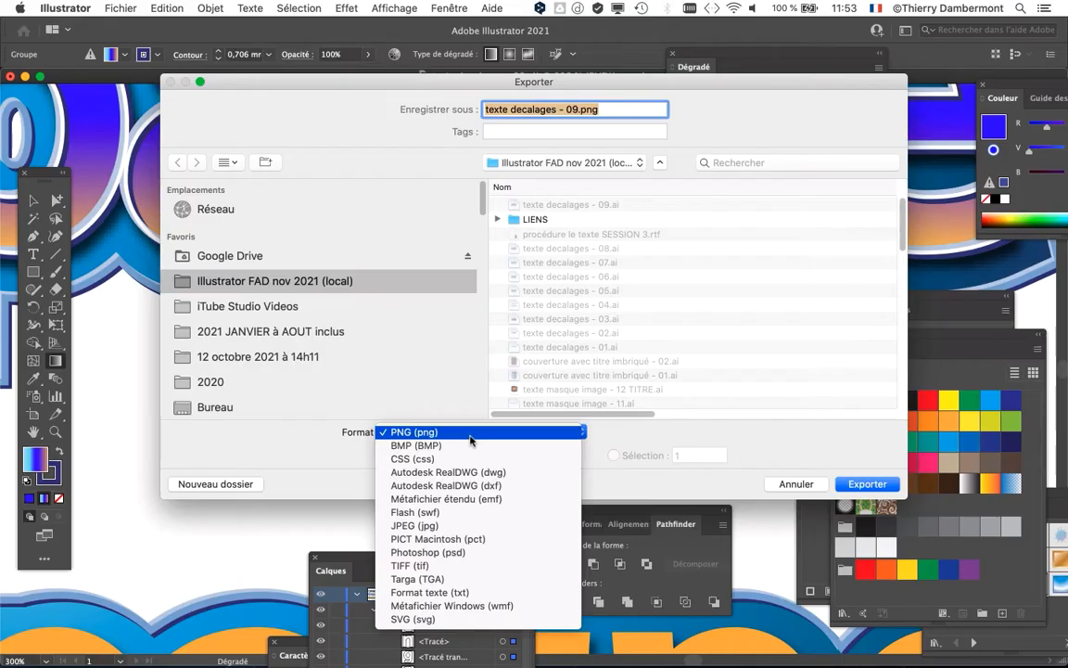
click(817, 485)
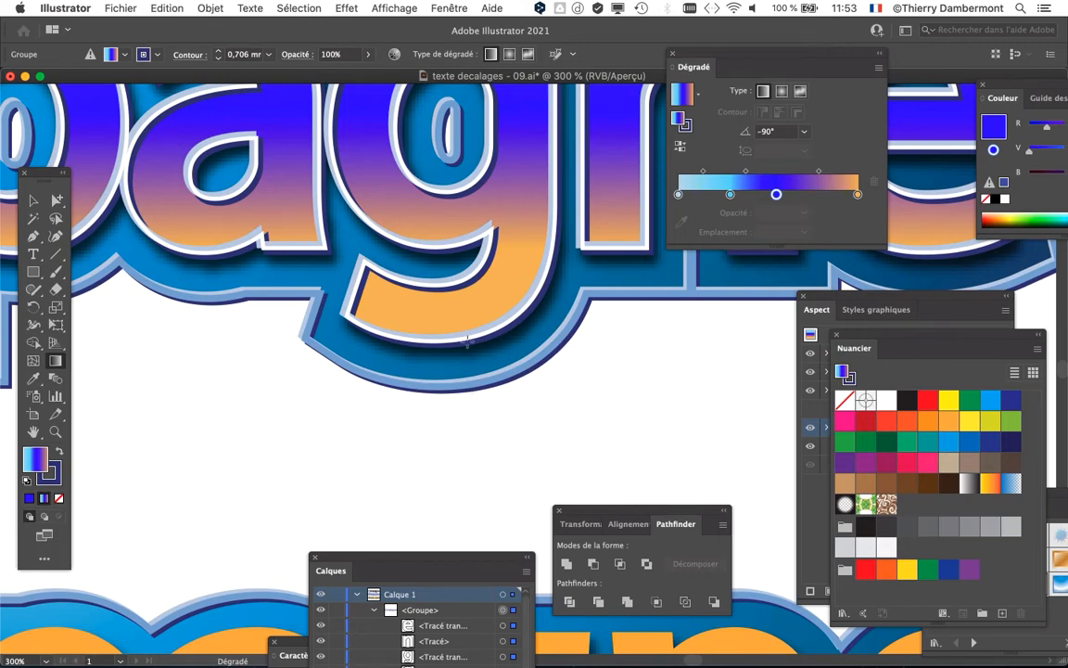
- Open the Calculator, place it beside the letter "g" and calculate 300 × 300
scroll(553, 301, up, 8)
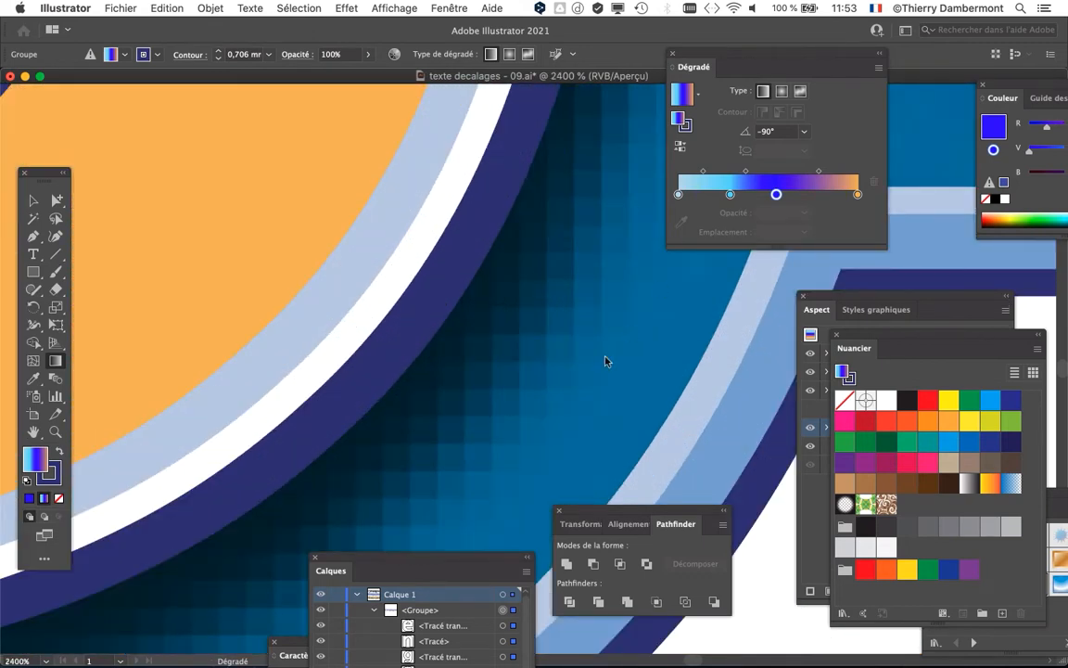
scroll(510, 347, down, 5)
click(19, 7)
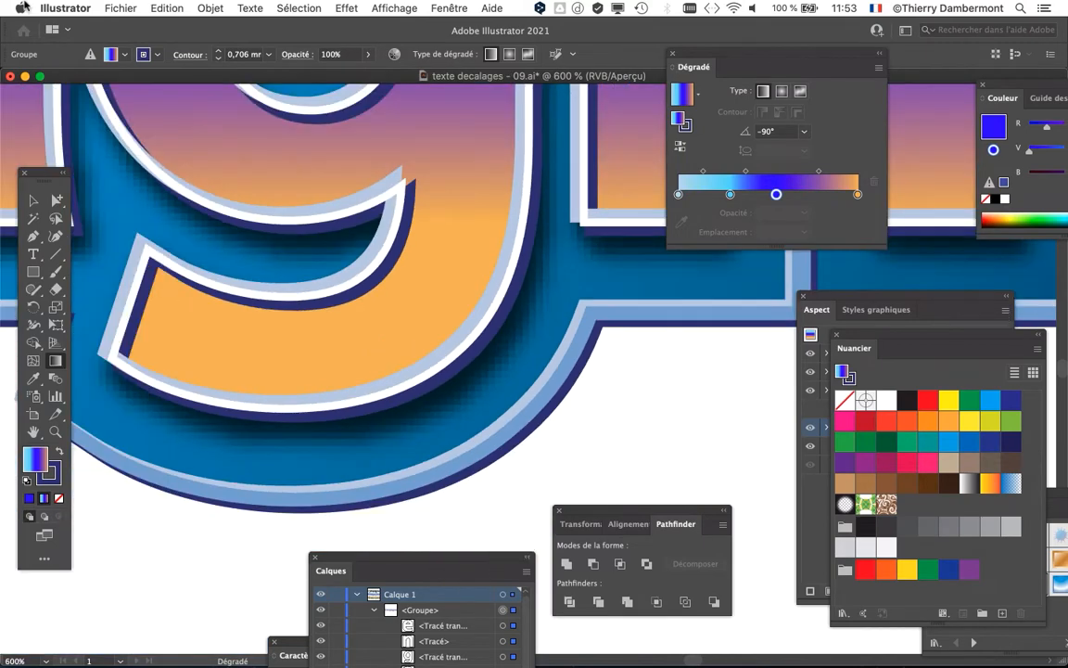
mouse_move(157, 104)
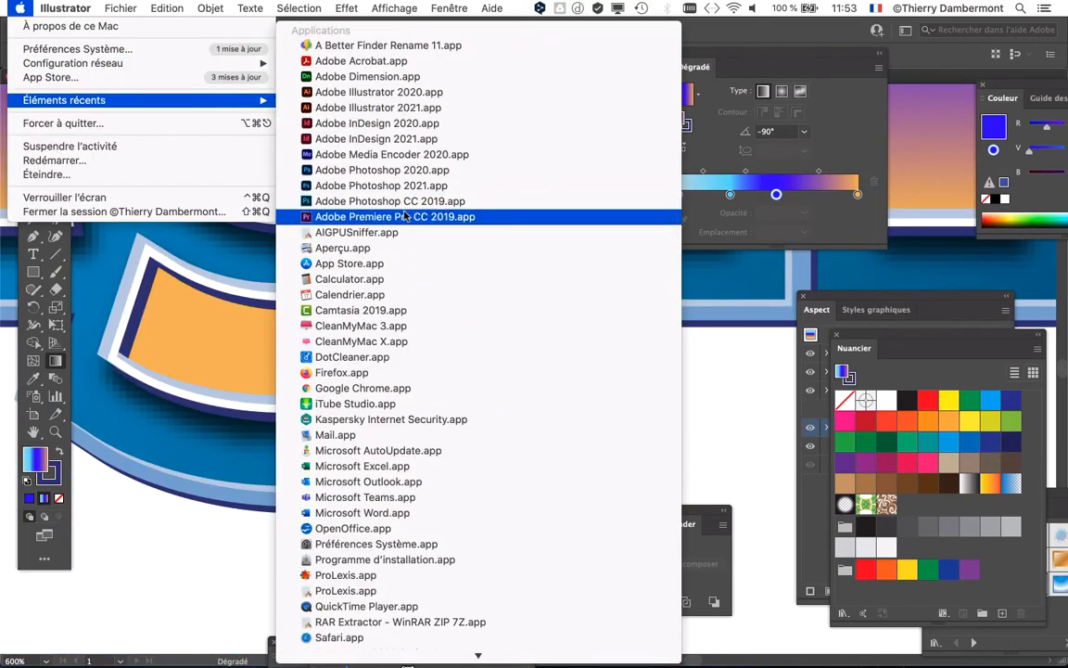
click(408, 278)
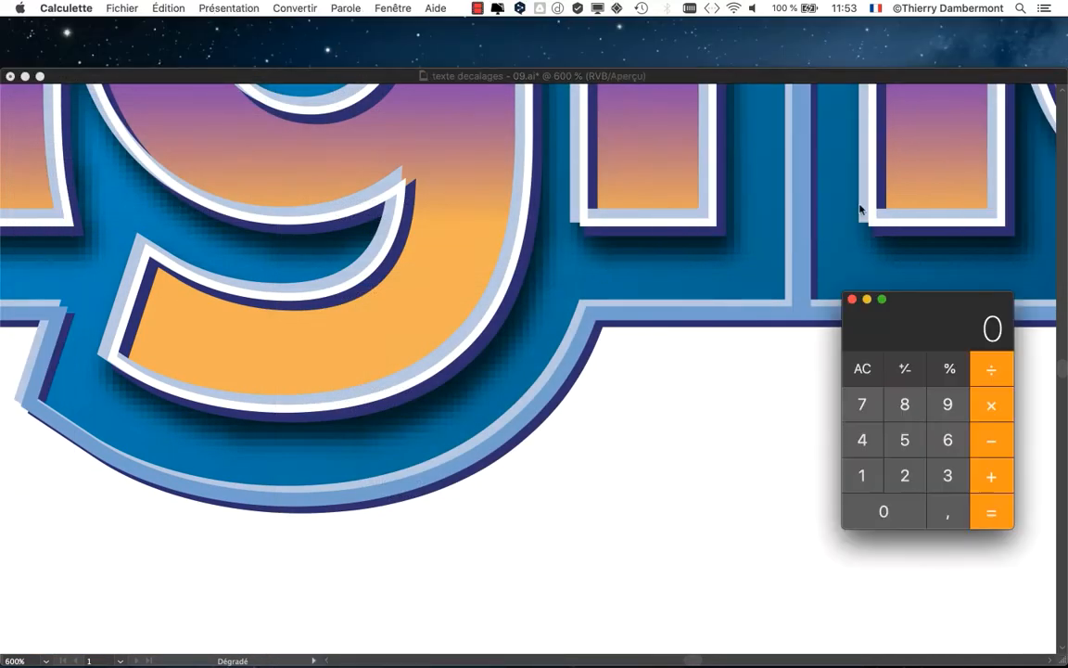
drag(954, 312, 557, 175)
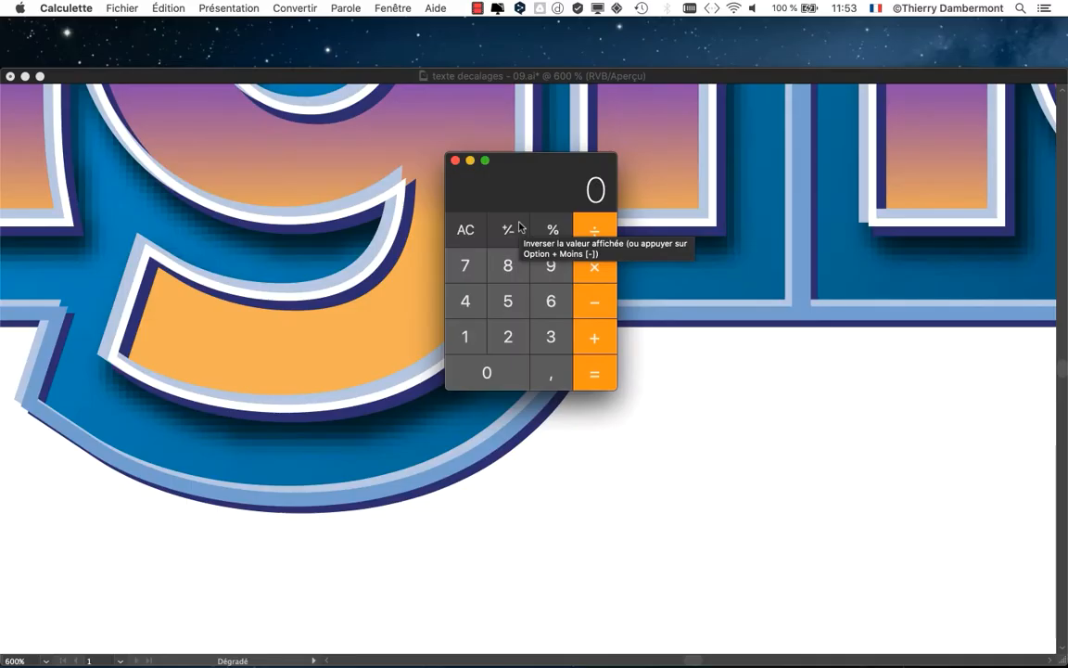
drag(529, 175, 517, 168)
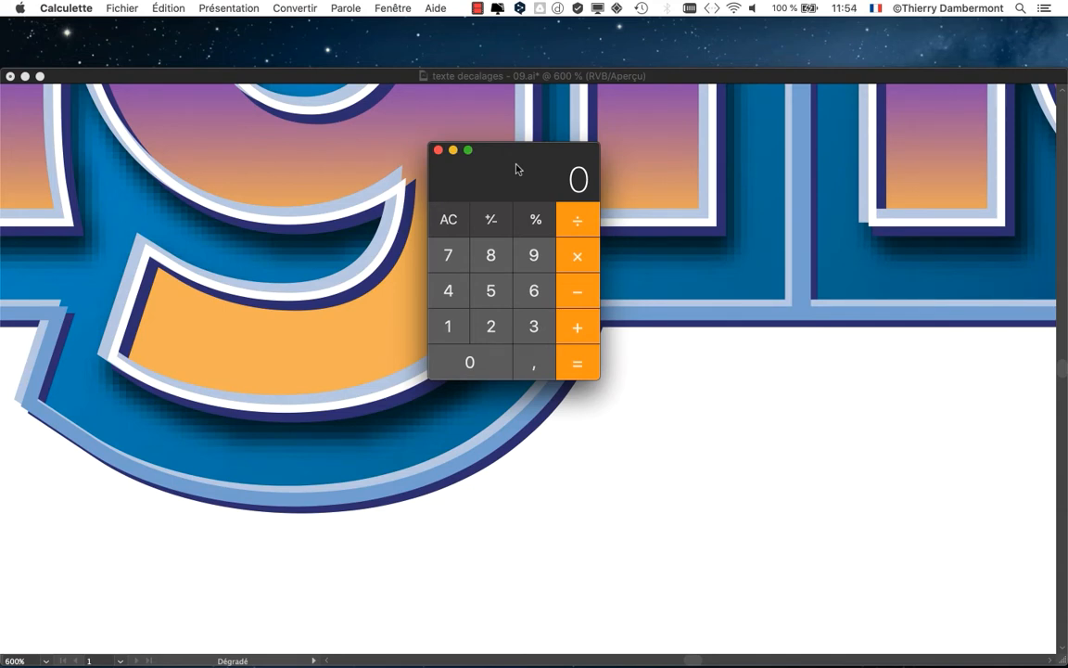
drag(517, 169, 581, 153)
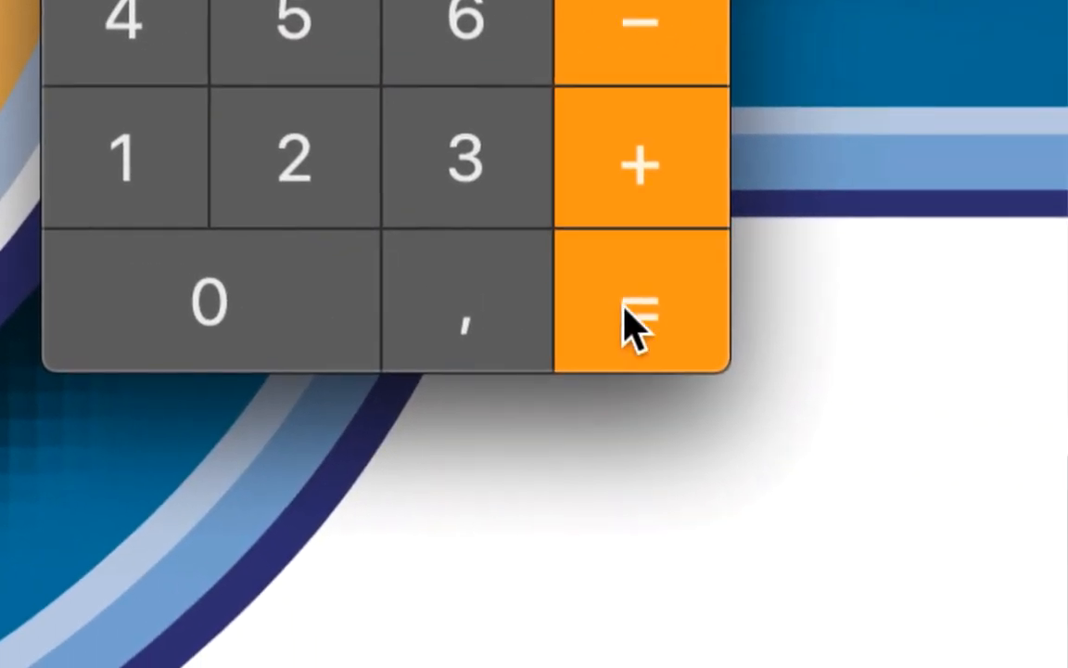
click(636, 324)
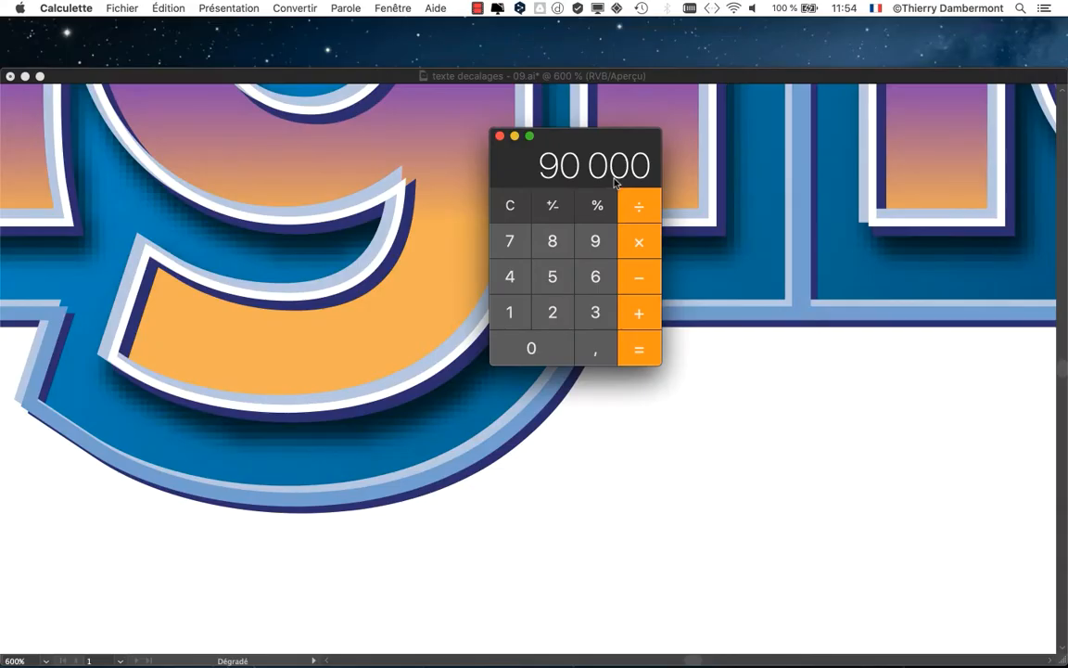
drag(574, 136, 734, 140)
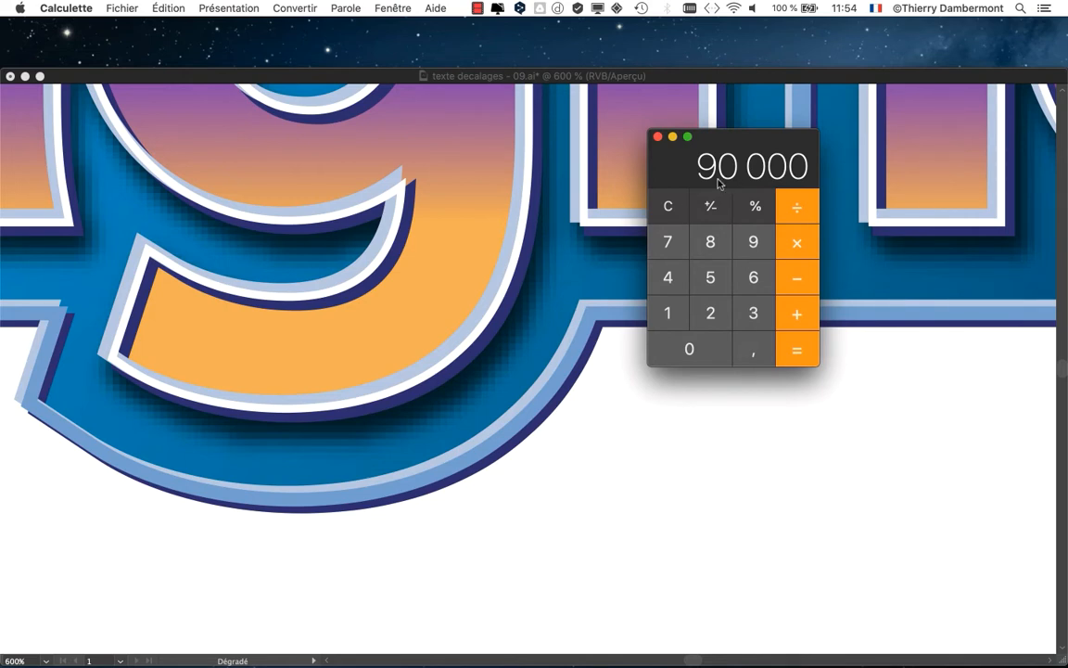
click(417, 72)
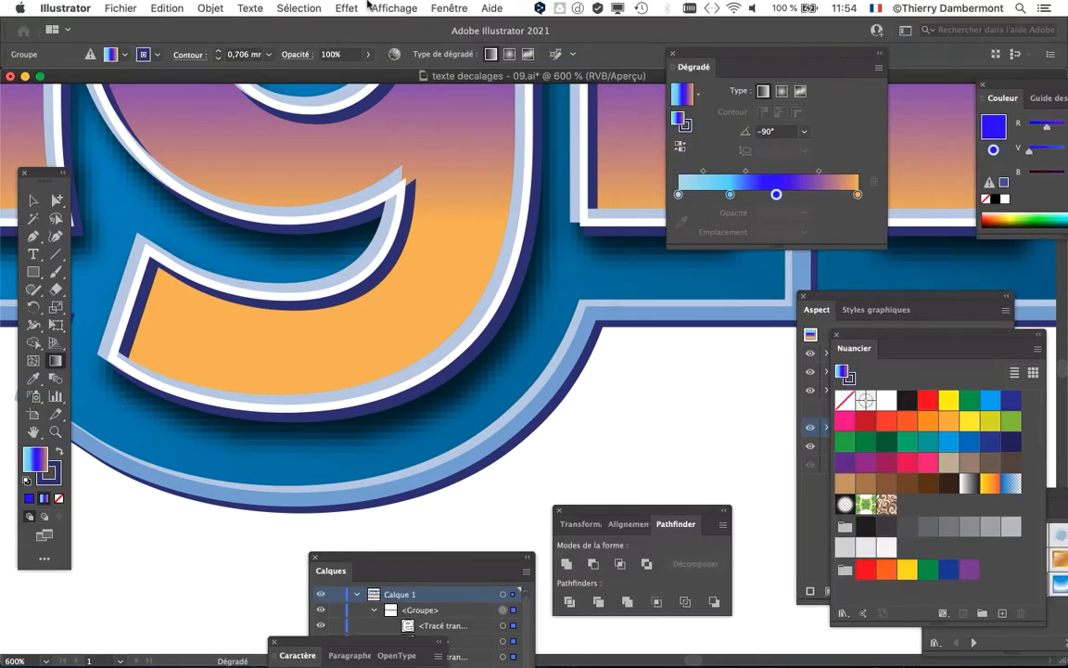
click(350, 7)
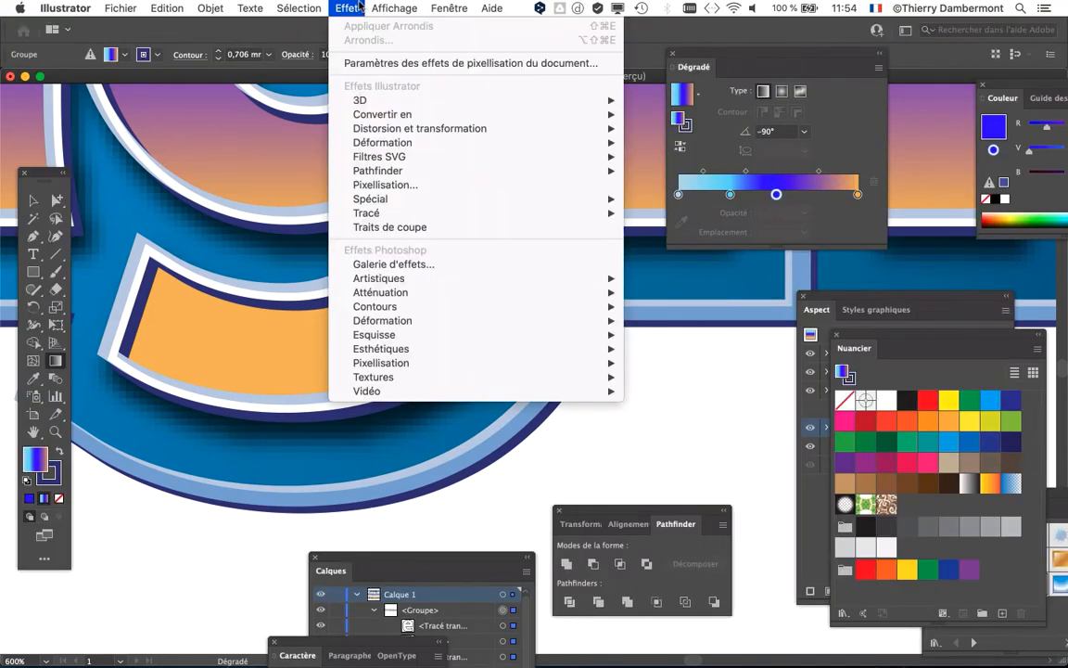
click(358, 8)
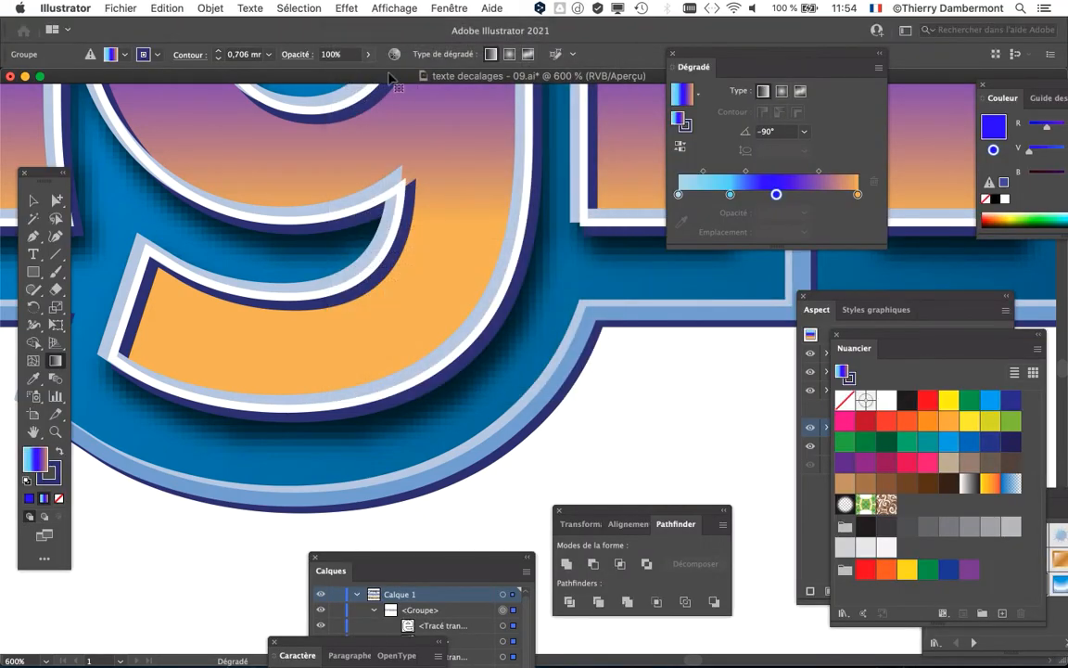
- Switch back to the Calculator, clear the previous result and calculate 72 × 72
key(super+Tab)
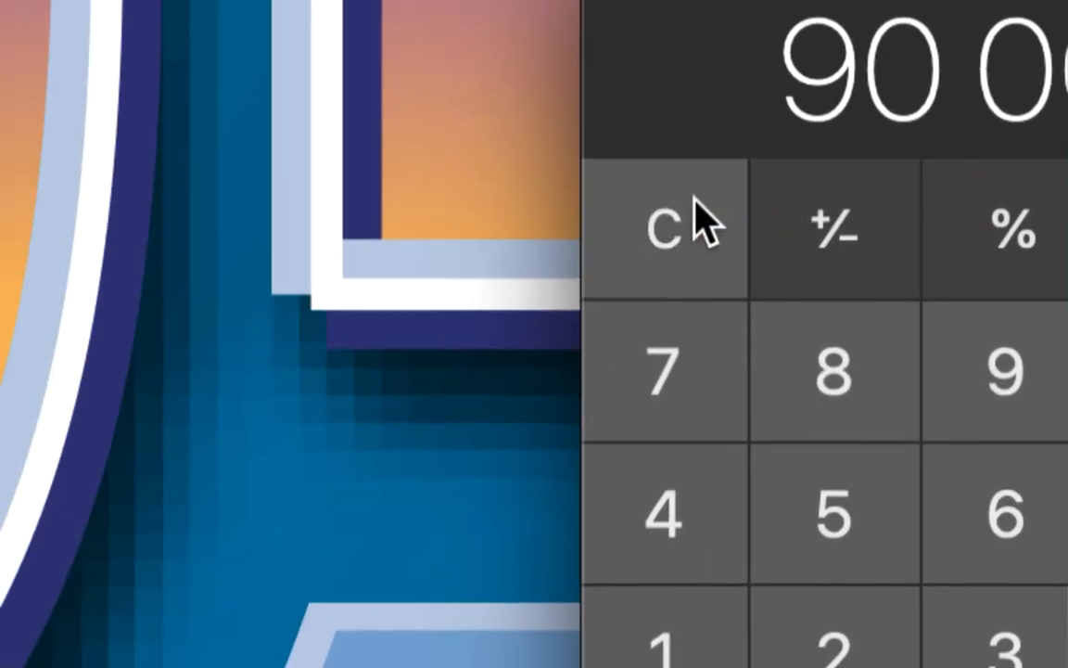
click(702, 220)
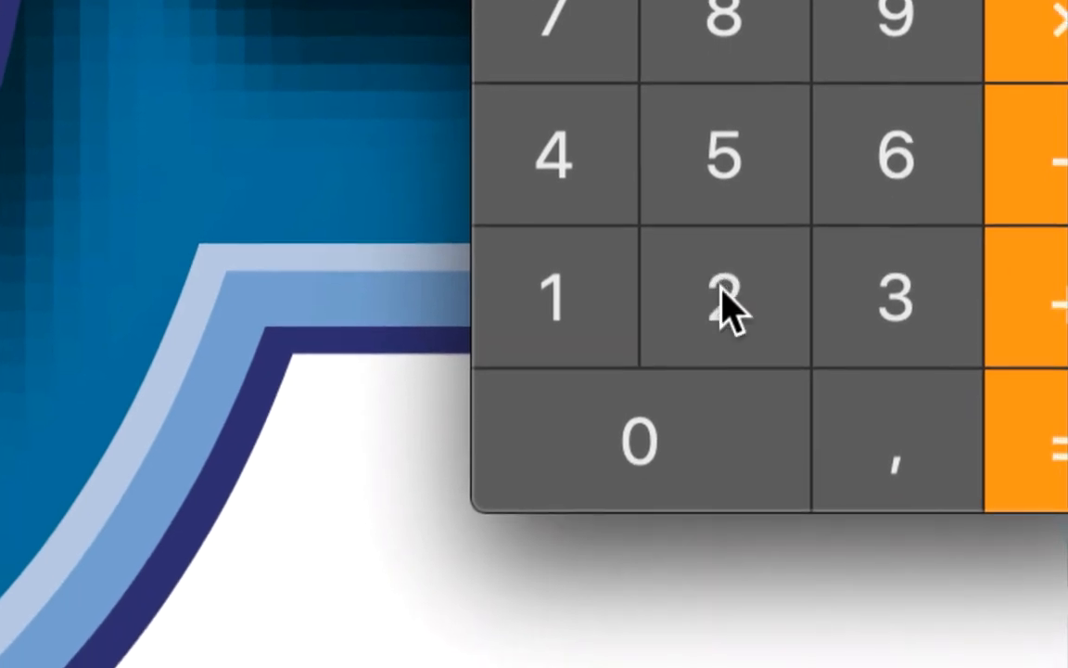
click(766, 387)
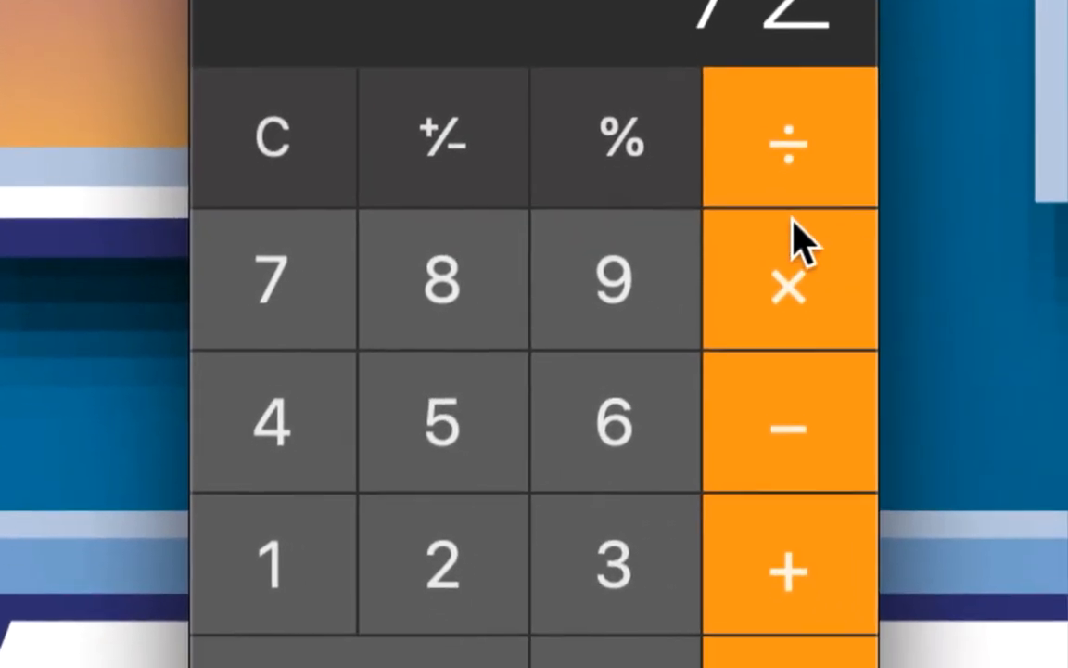
click(796, 247)
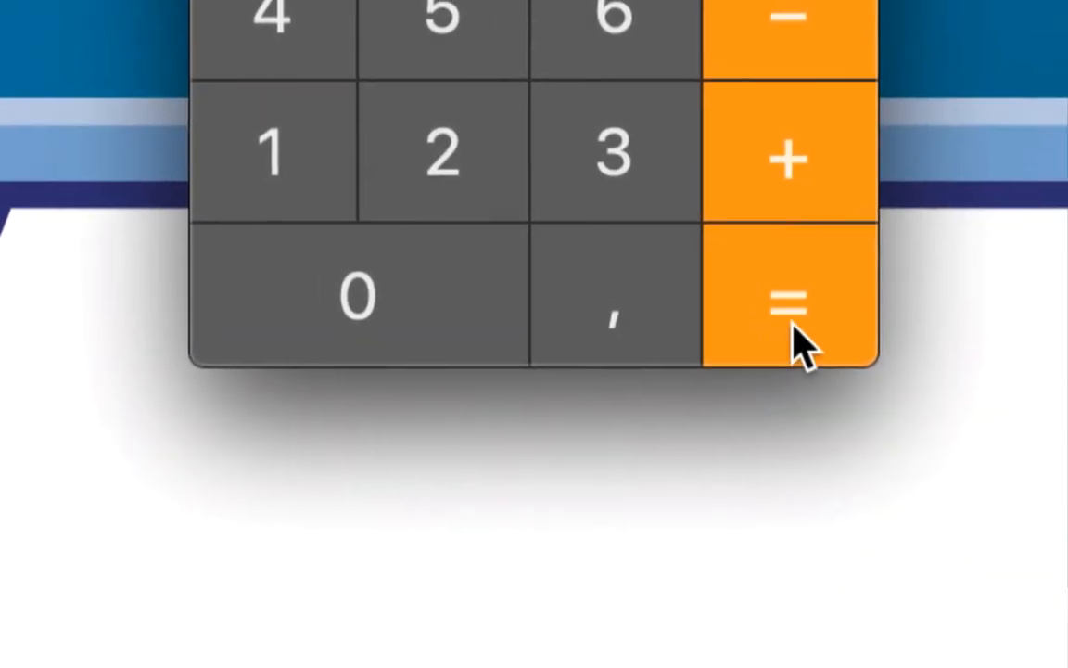
click(1048, 464)
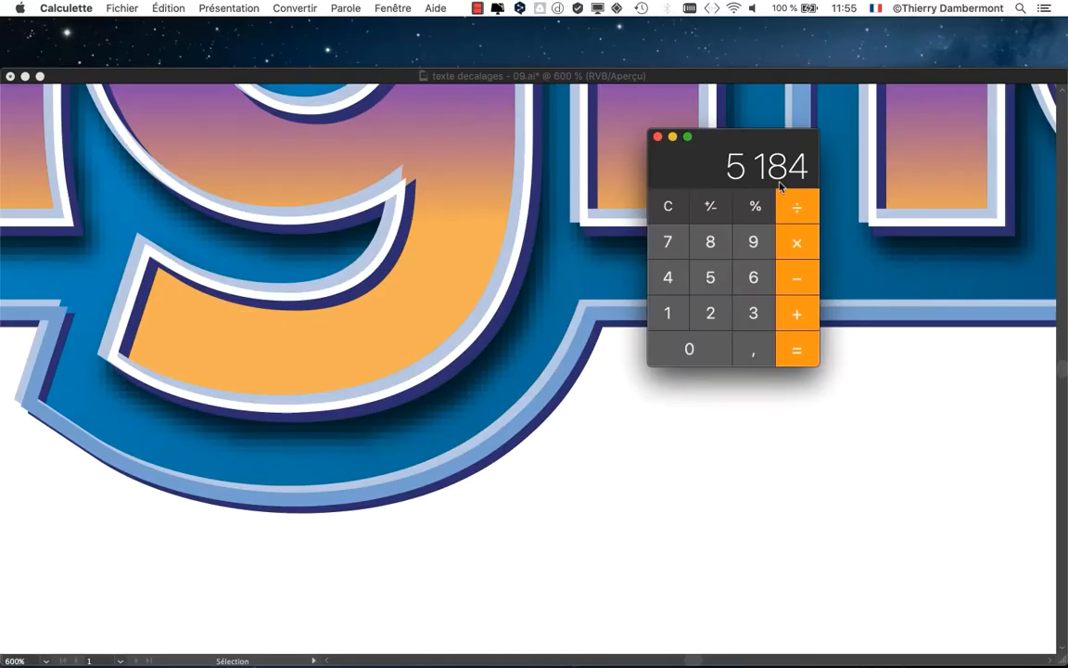
- Clear the previous Calculator result and calculate 300 × 300 again
click(675, 212)
click(748, 306)
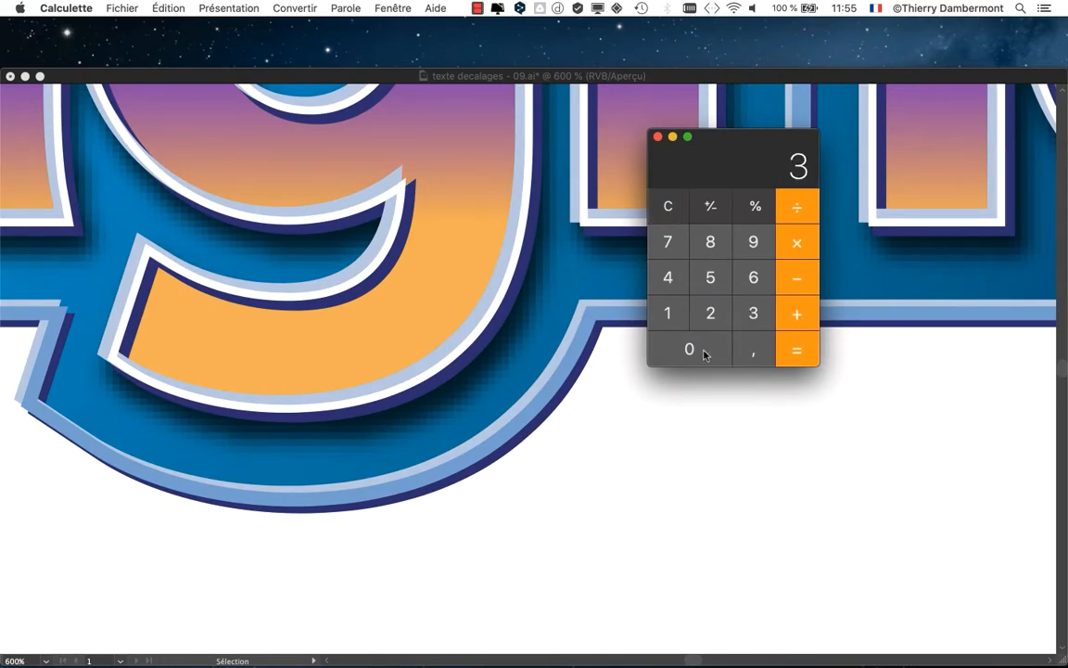
double_click(706, 353)
click(806, 244)
click(753, 315)
click(692, 351)
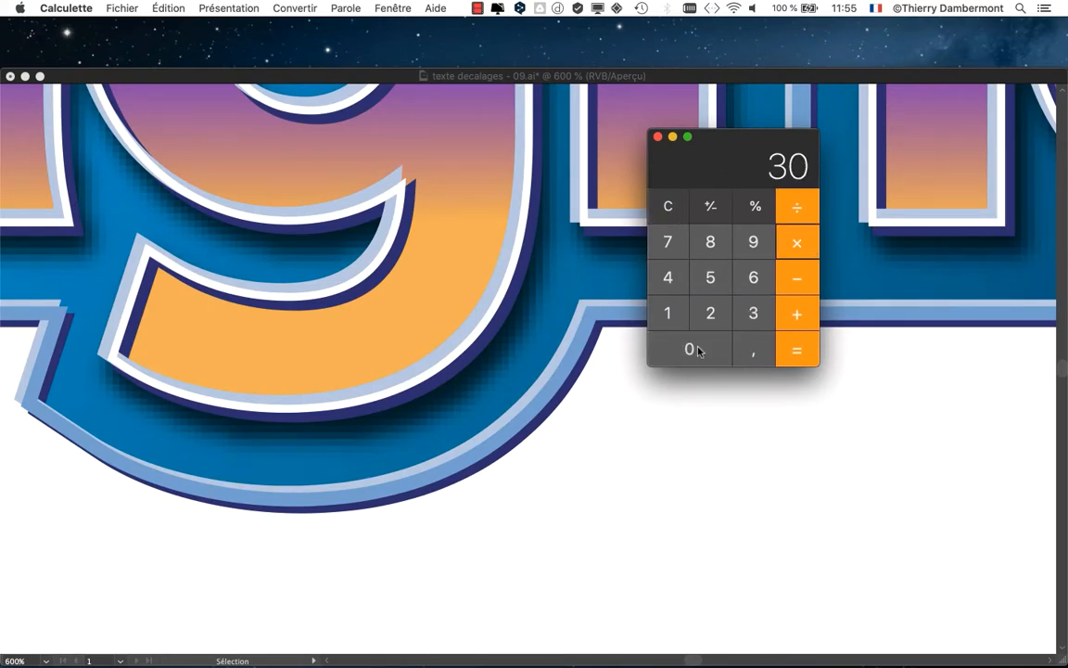
click(692, 351)
click(782, 353)
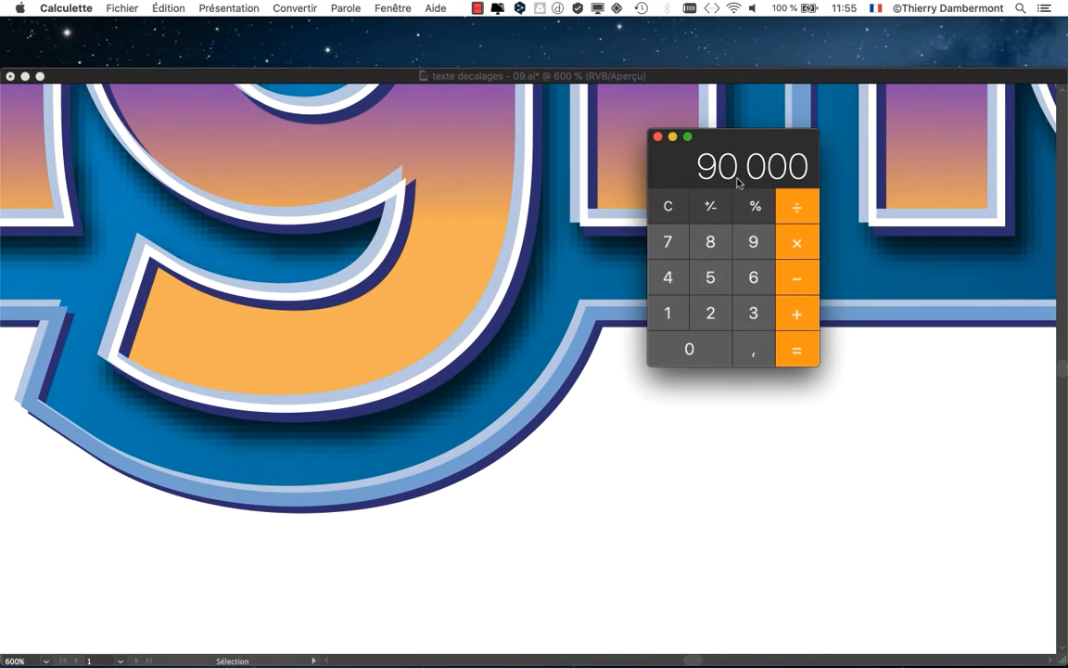
- Divide the product by 5184 and close the Calculator
text(/5184)
key(Return)
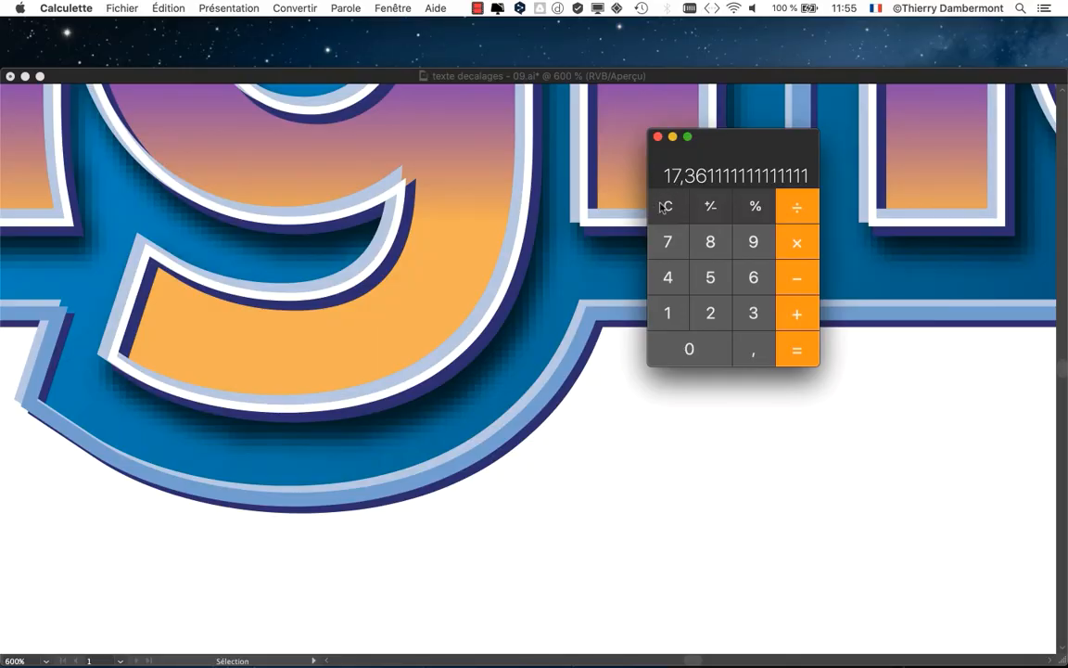
click(658, 139)
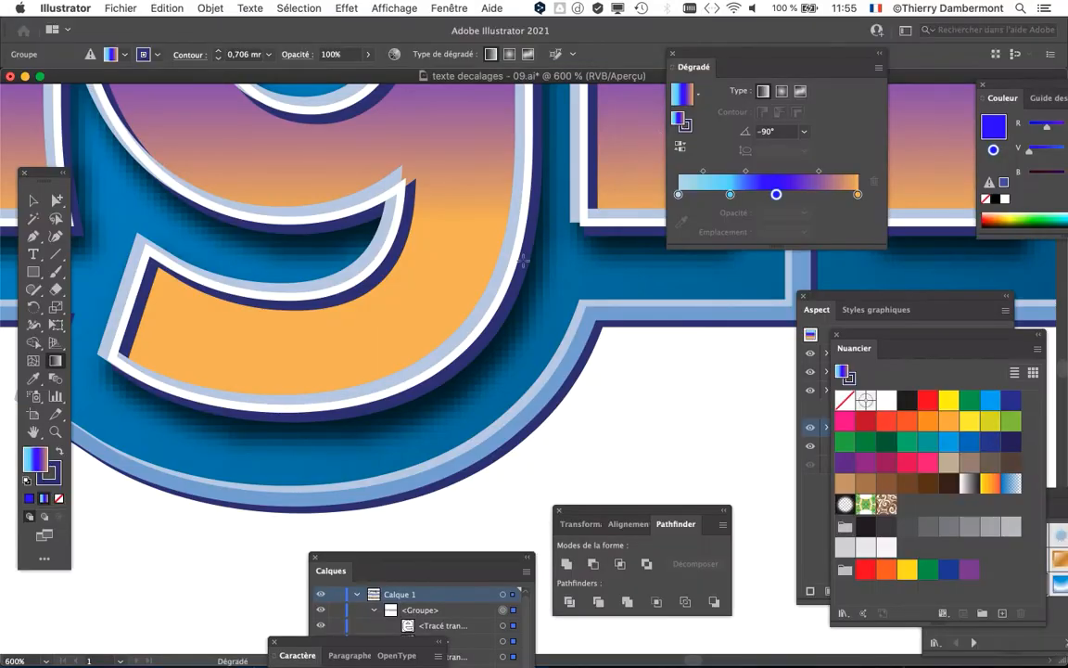
- Move the Dégradé panel clear of the two styled "Campagne" words so both can be viewed whole at 100%
key(super+minus)
key(super+minus)
key(super+minus)
key(super+minus)
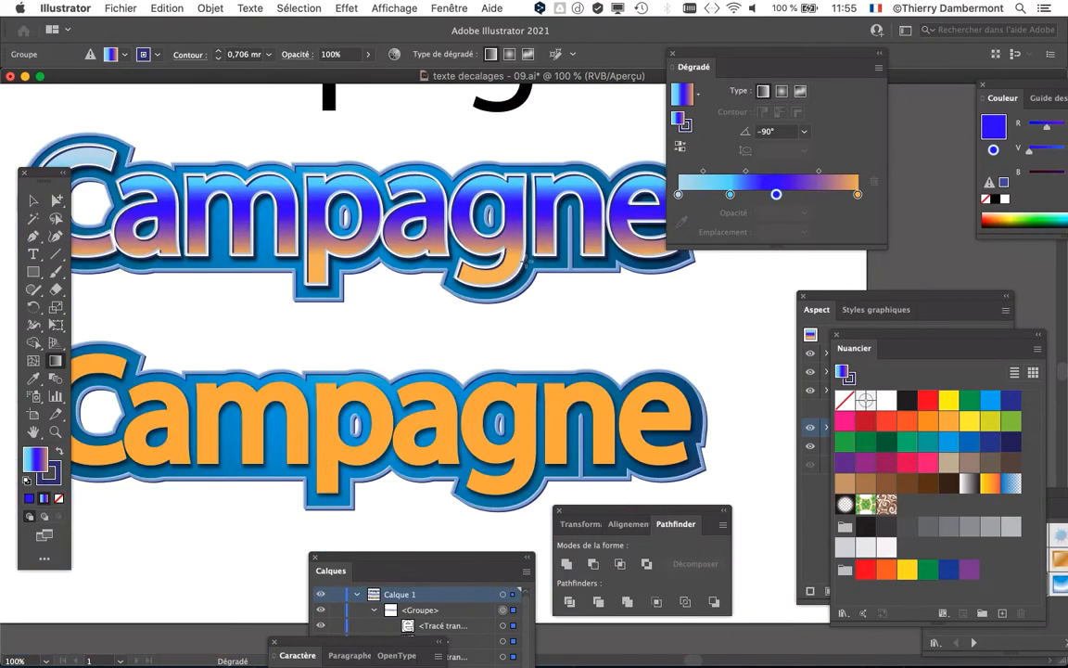
drag(702, 54, 802, 73)
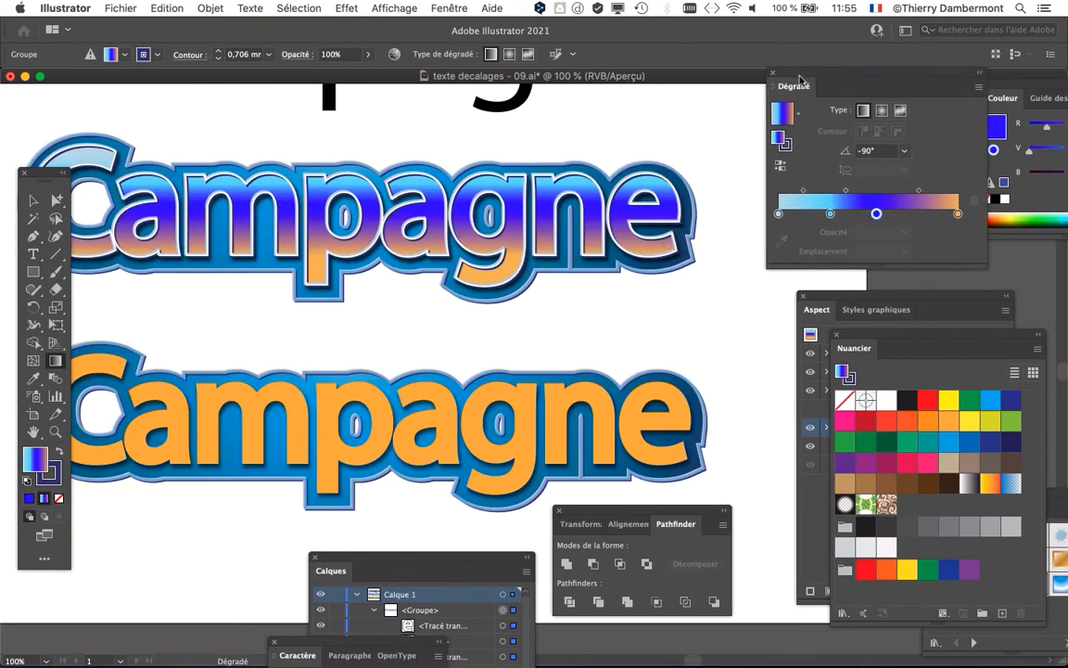
key(space)
drag(628, 177, 680, 159)
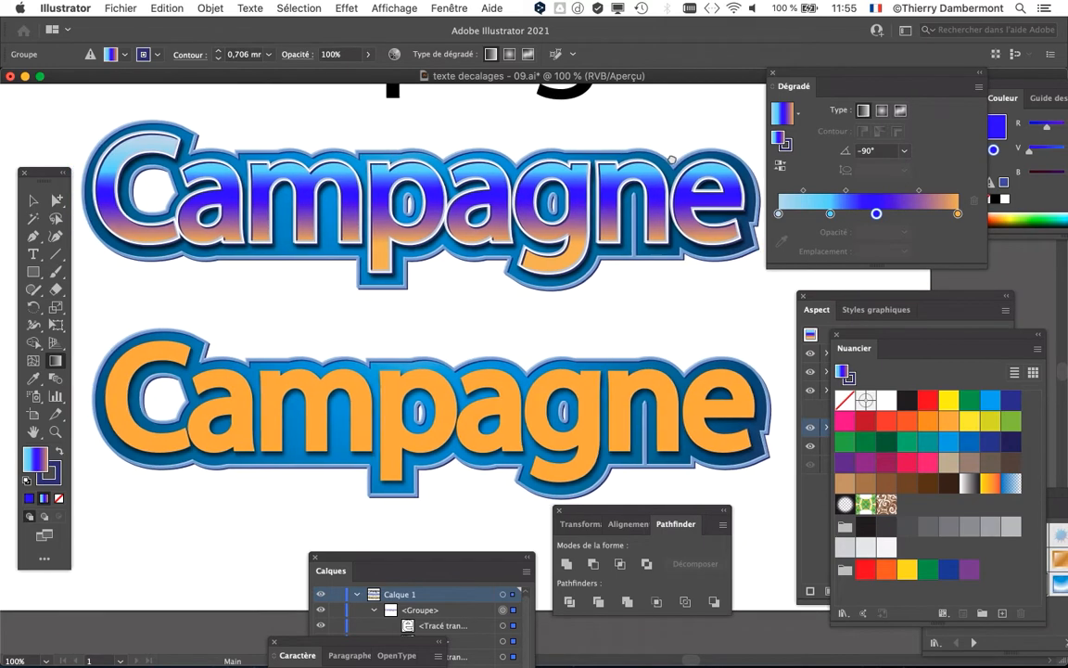
drag(816, 71, 858, 108)
key(space)
drag(638, 163, 655, 159)
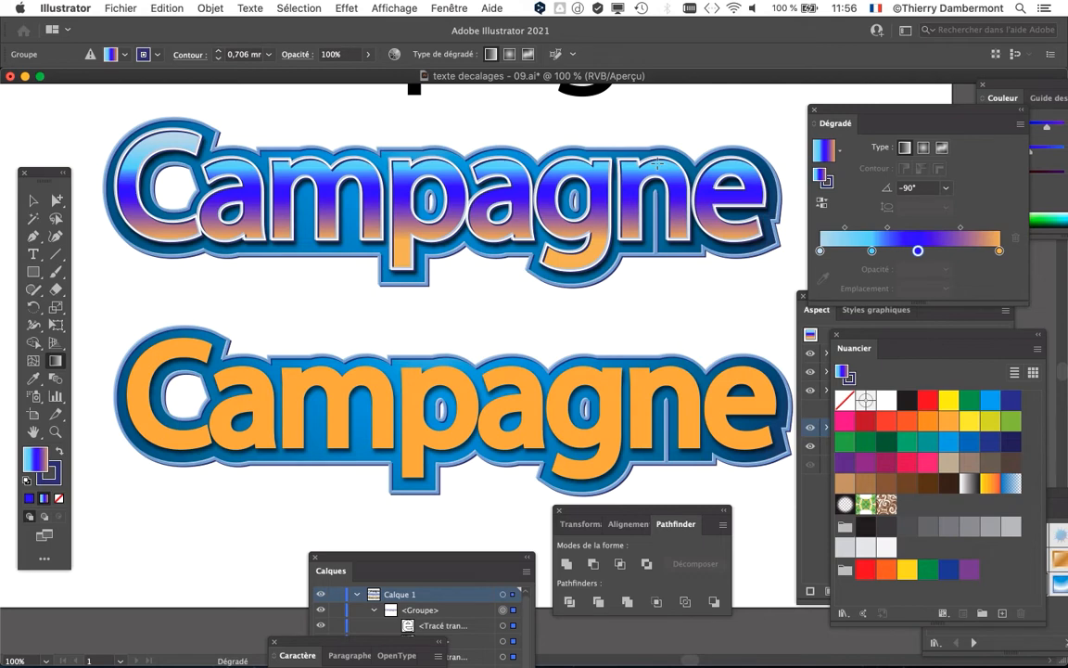
- Save the document as a new version named "texte decalages - 10.ai", accepting the Illustrator 2020 format options
click(121, 8)
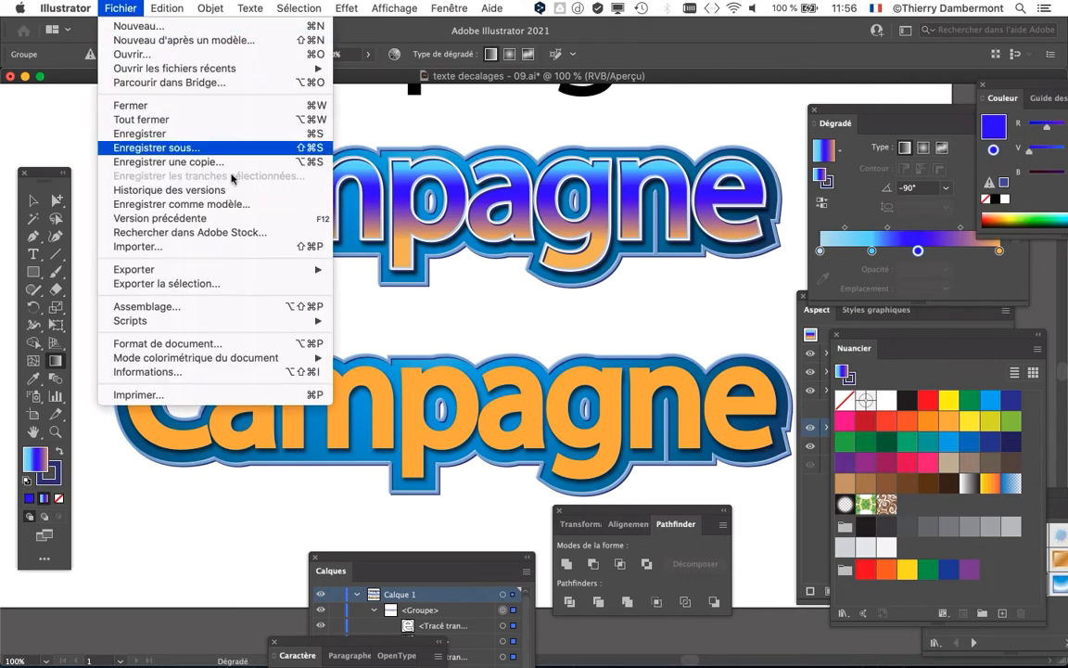
click(179, 146)
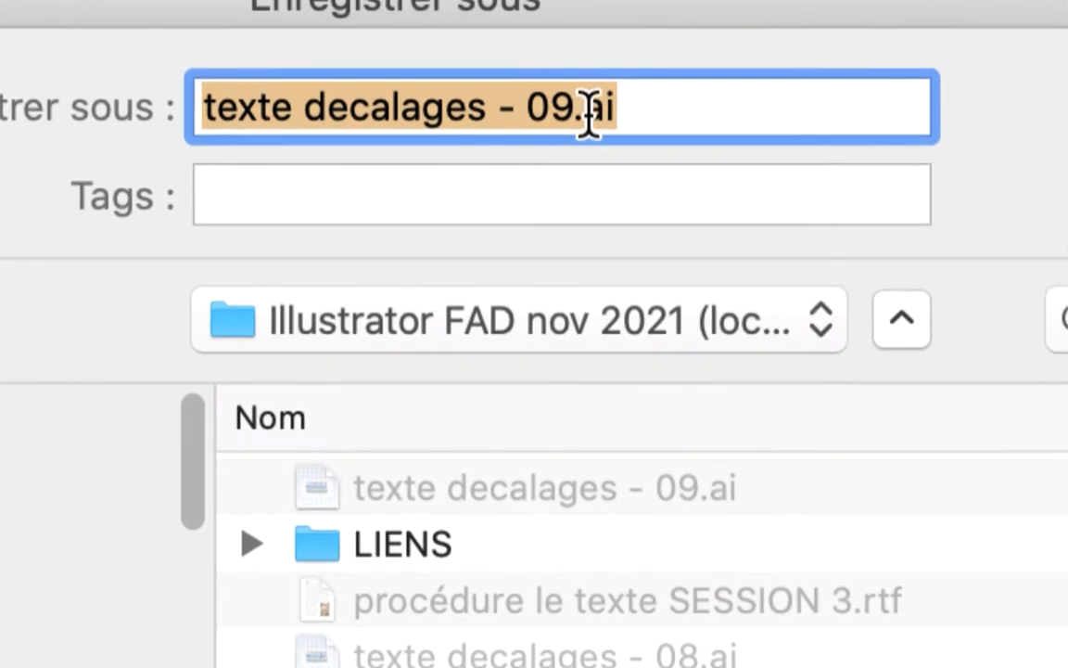
drag(583, 110, 527, 119)
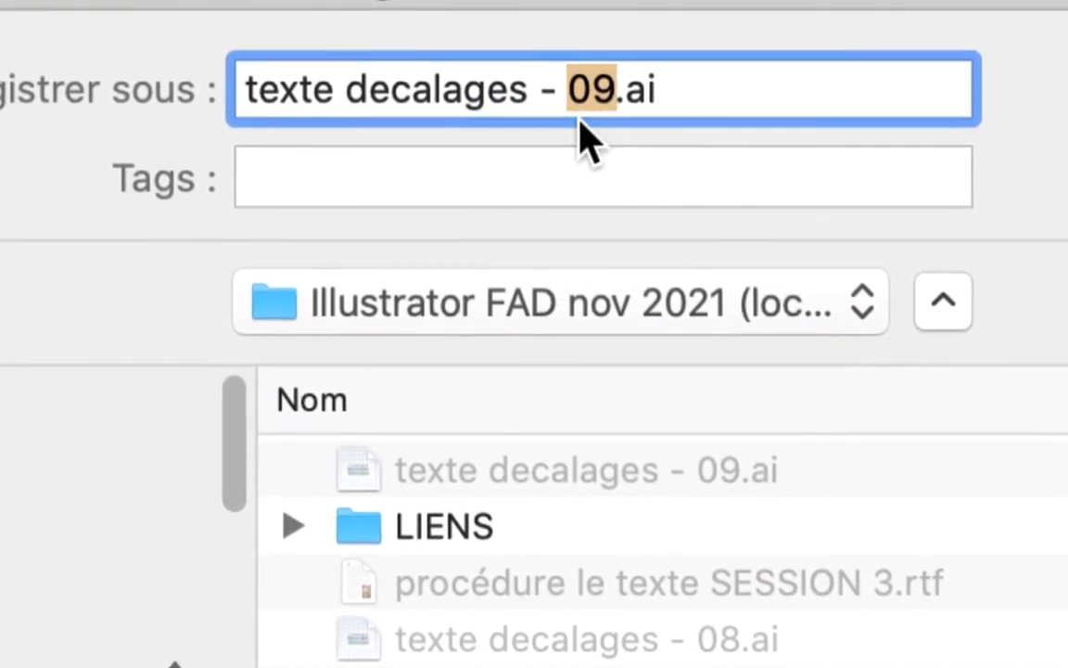
text(10)
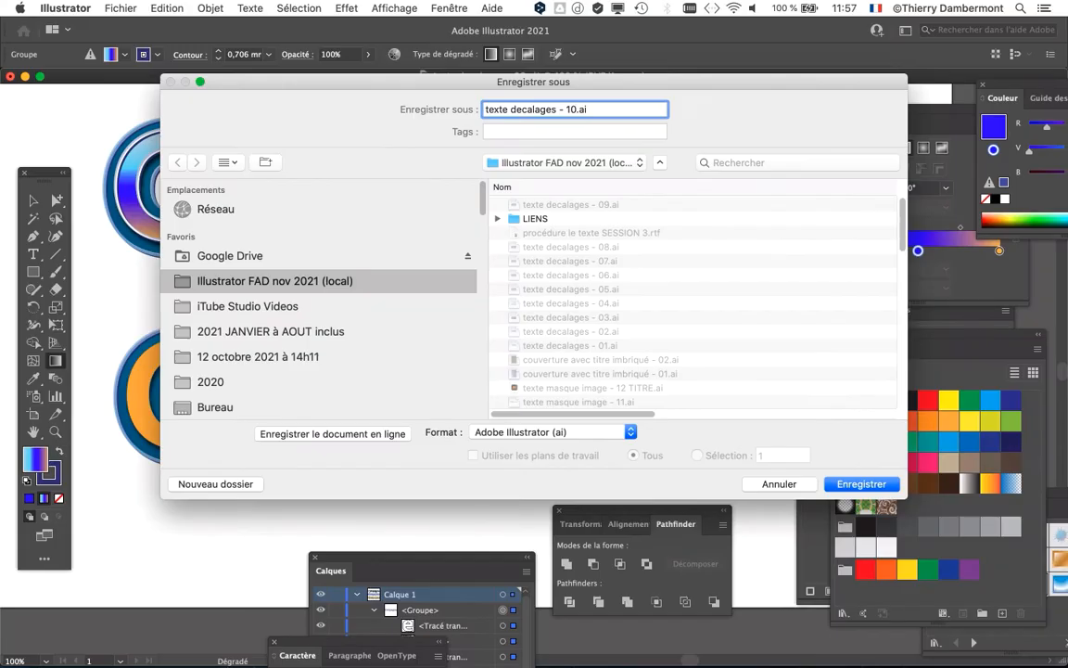
key(Return)
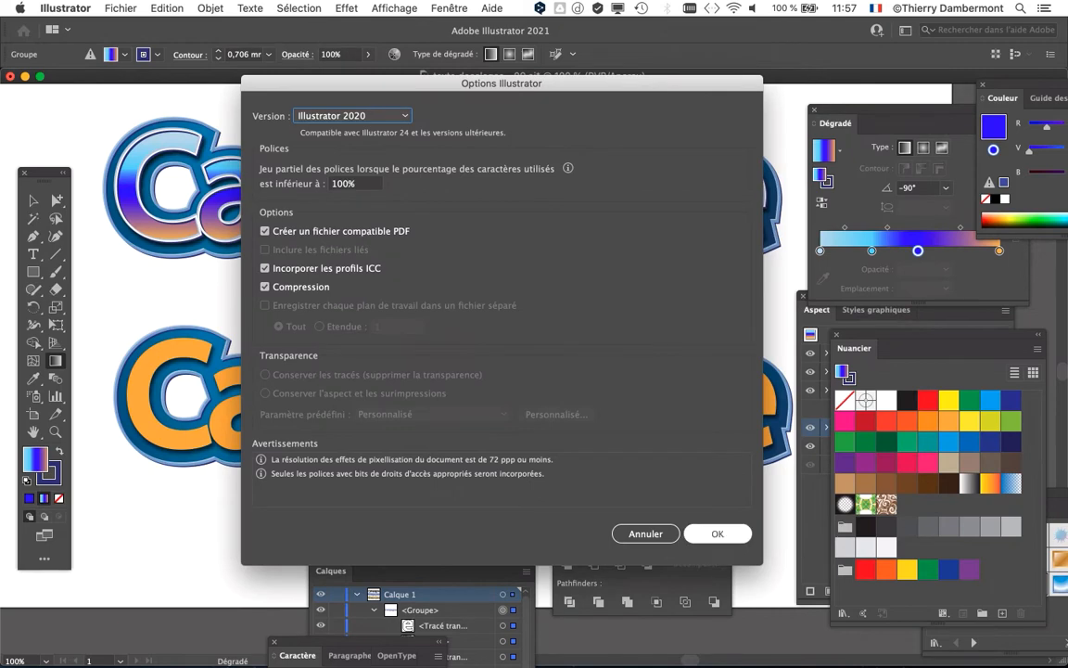
key(Return)
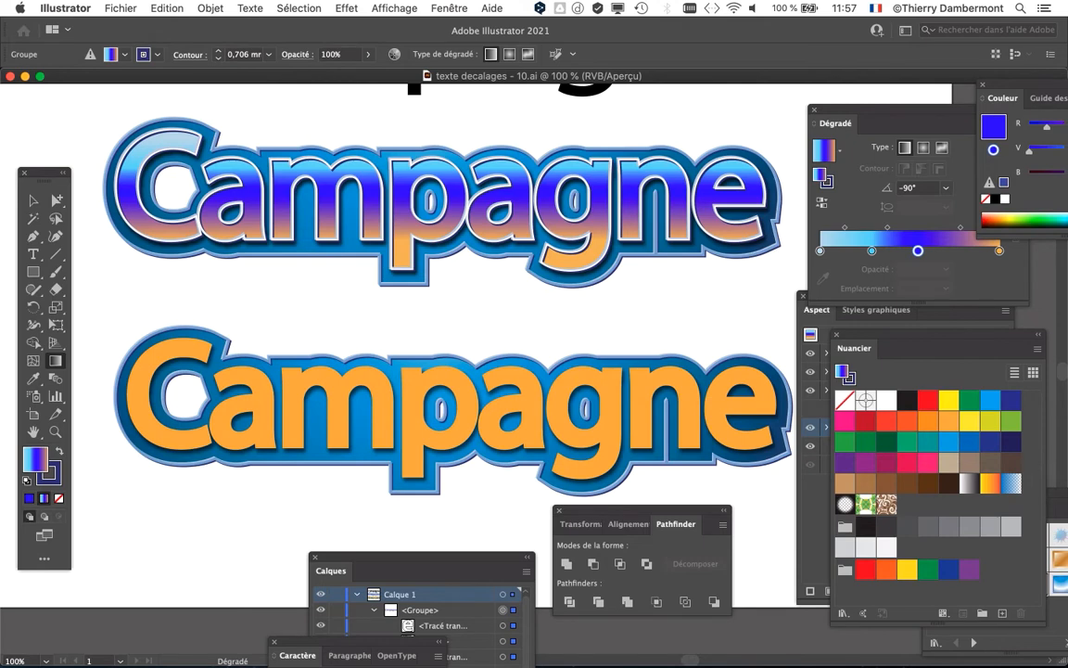
- Switch to the Selection tool and select the gradient-filled "Campagne" lettering
key(super+plus)
key(super+plus)
key(v)
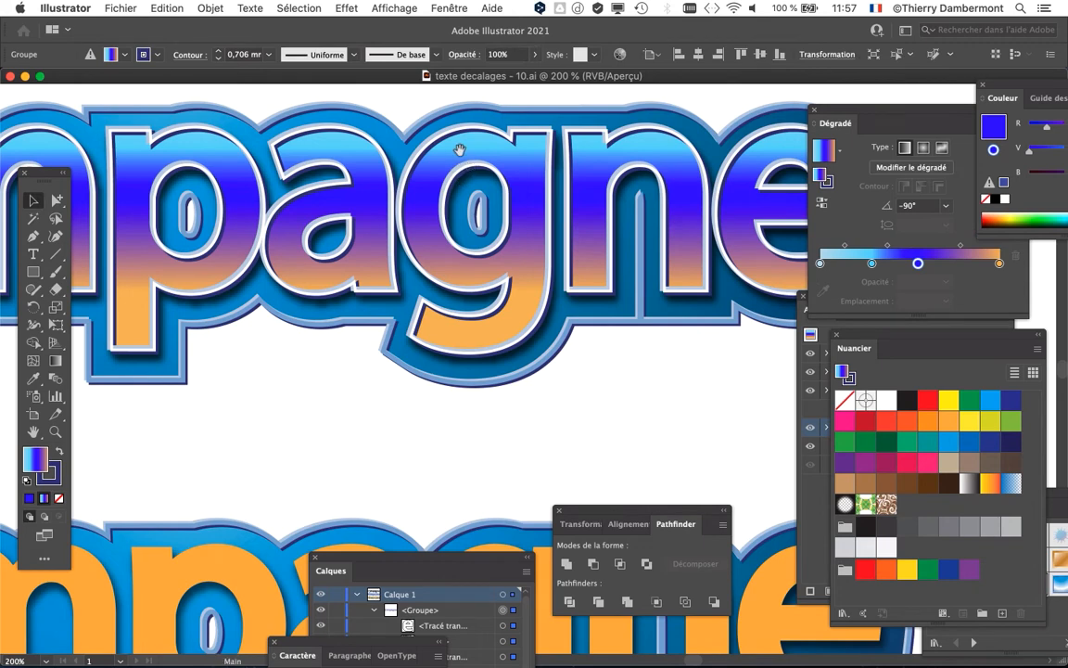
drag(461, 156, 267, 225)
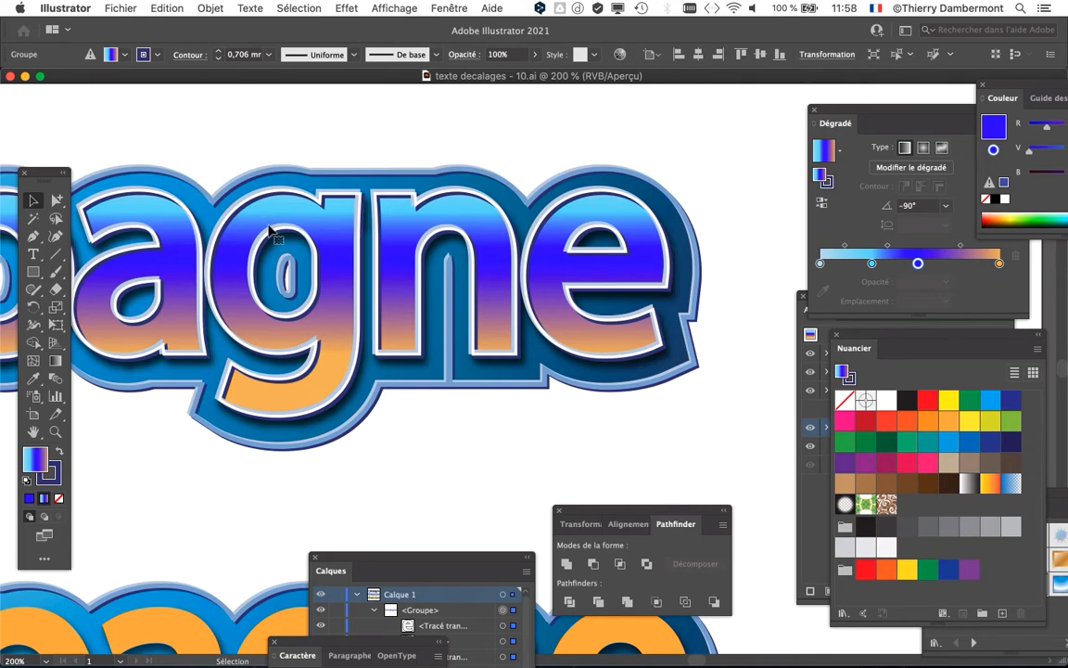
click(271, 232)
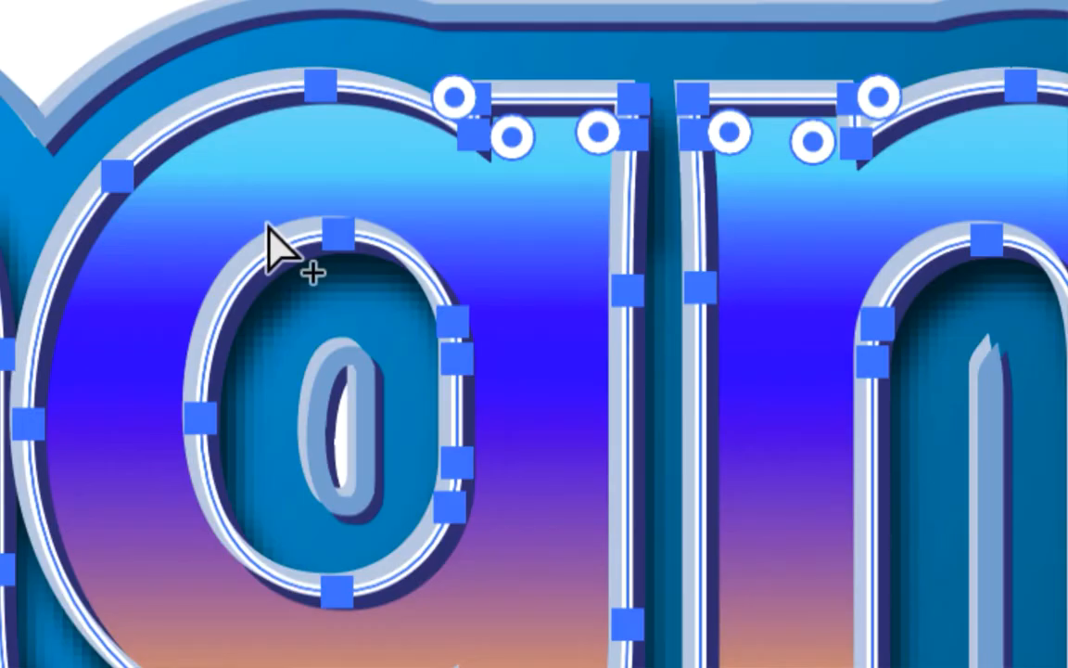
key(v)
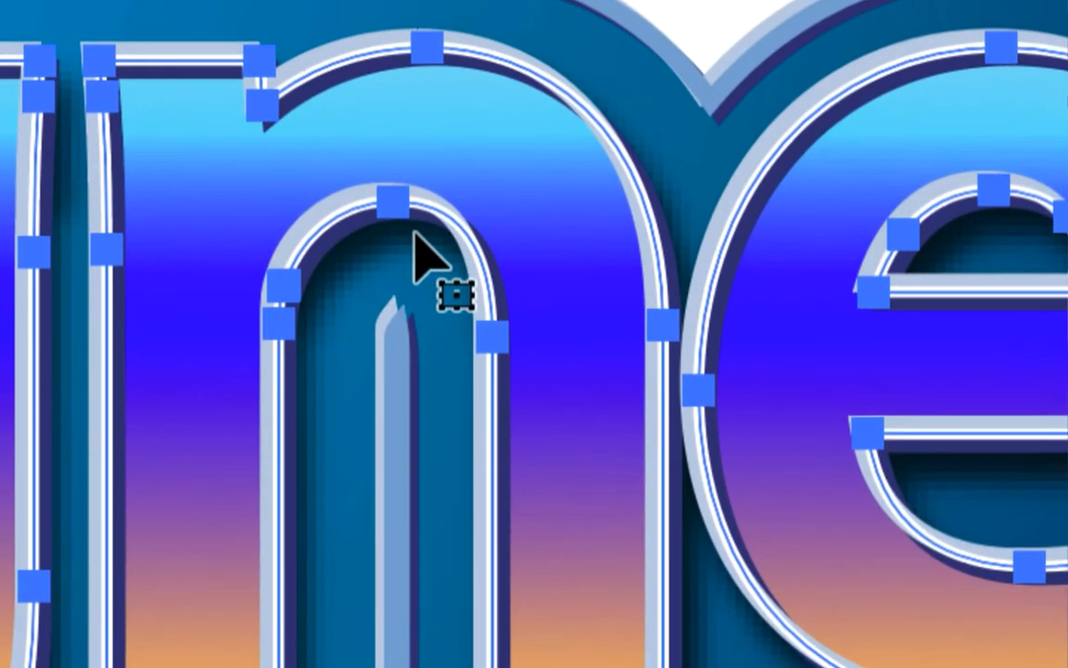
key(a)
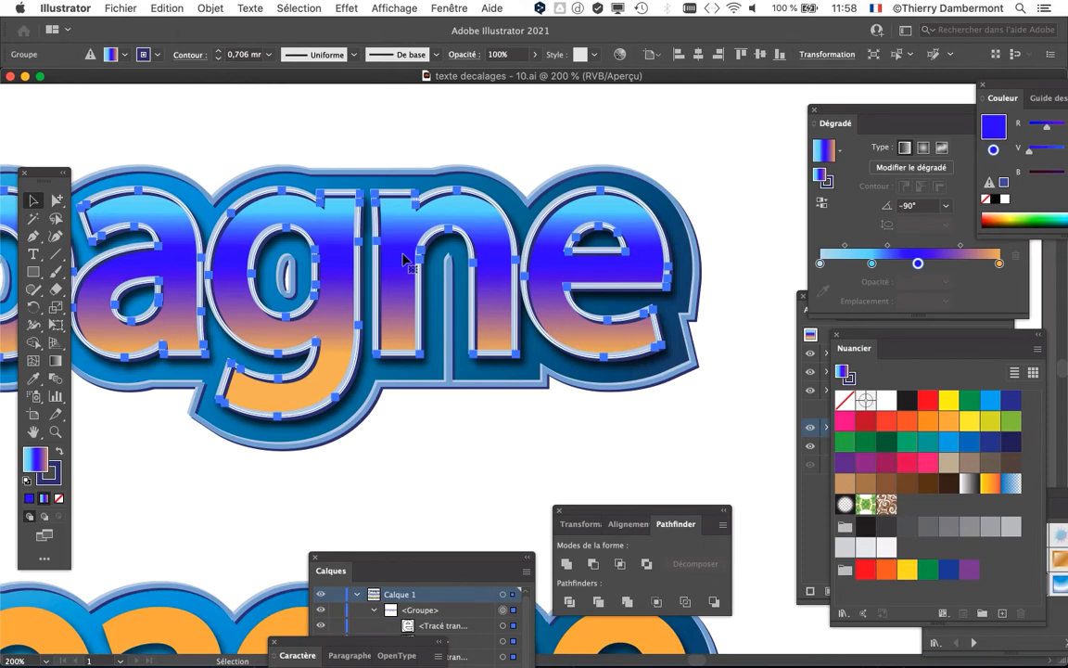
- Hide the selection edges of the gradient lettering and show them again
click(387, 7)
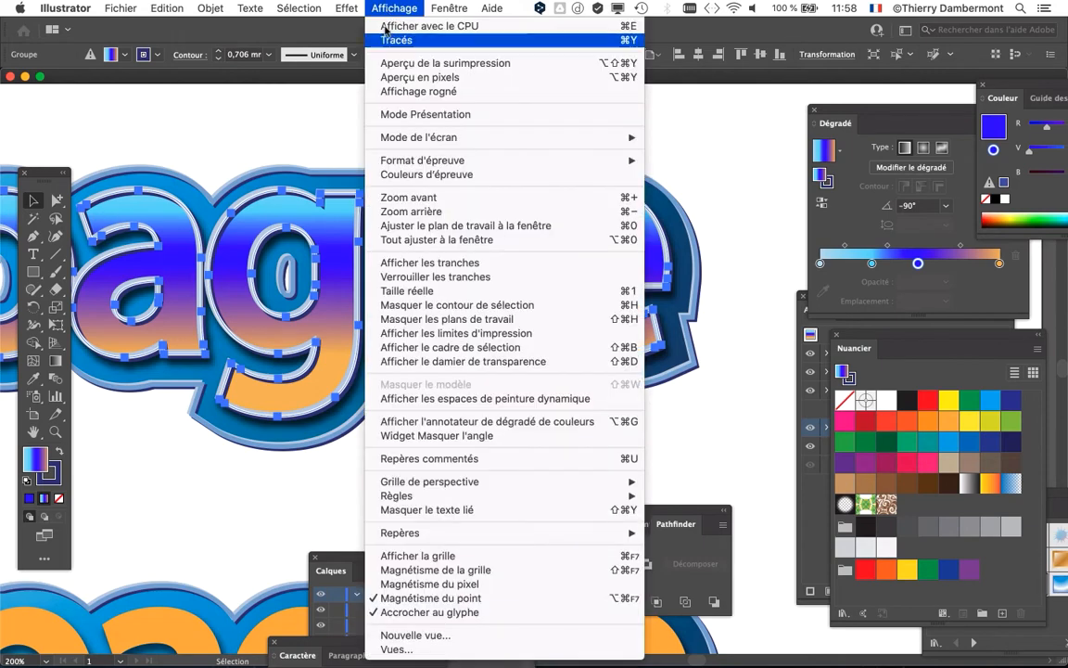
click(408, 304)
click(401, 7)
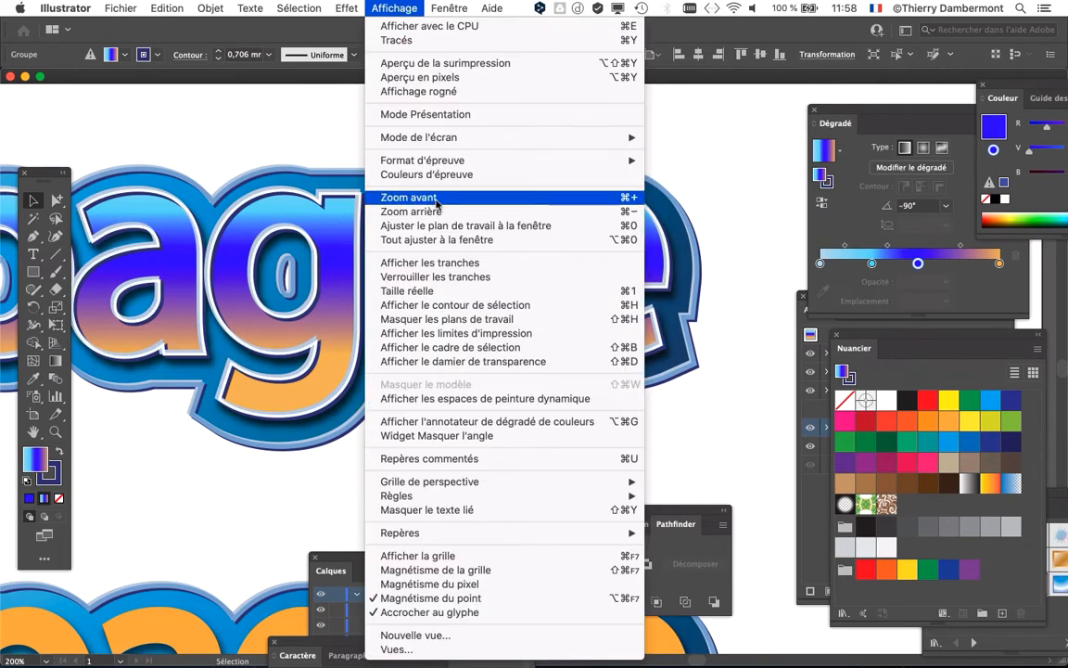
click(409, 303)
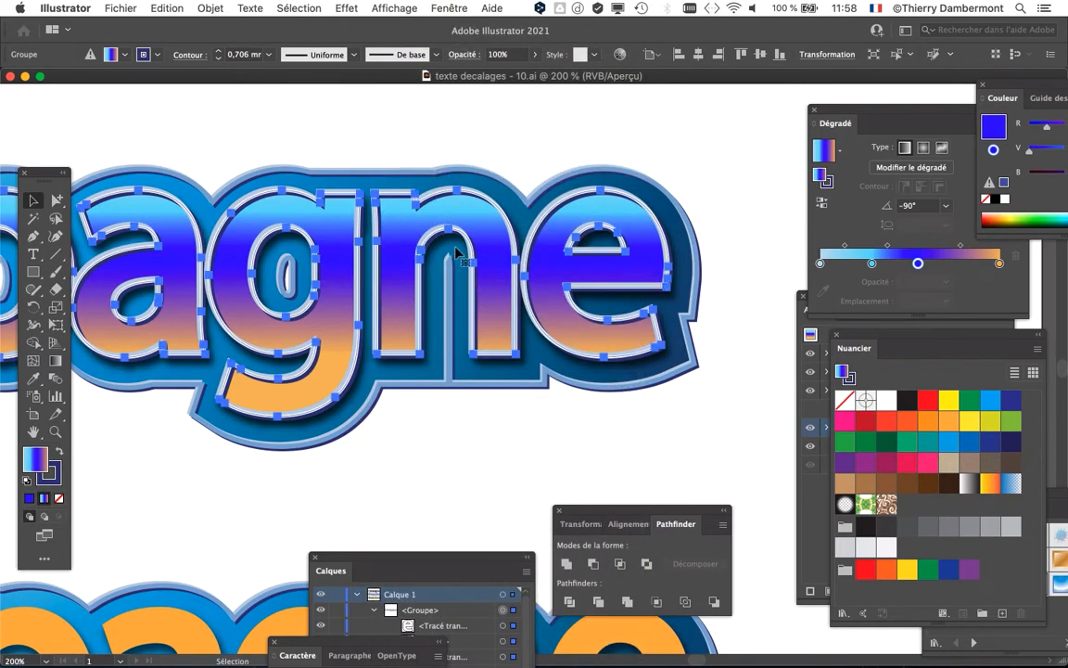
- Show the graphic styles, place their panel on the empty area beside the "Campagne" artwork and make it shorter and wider
drag(563, 261, 181, 283)
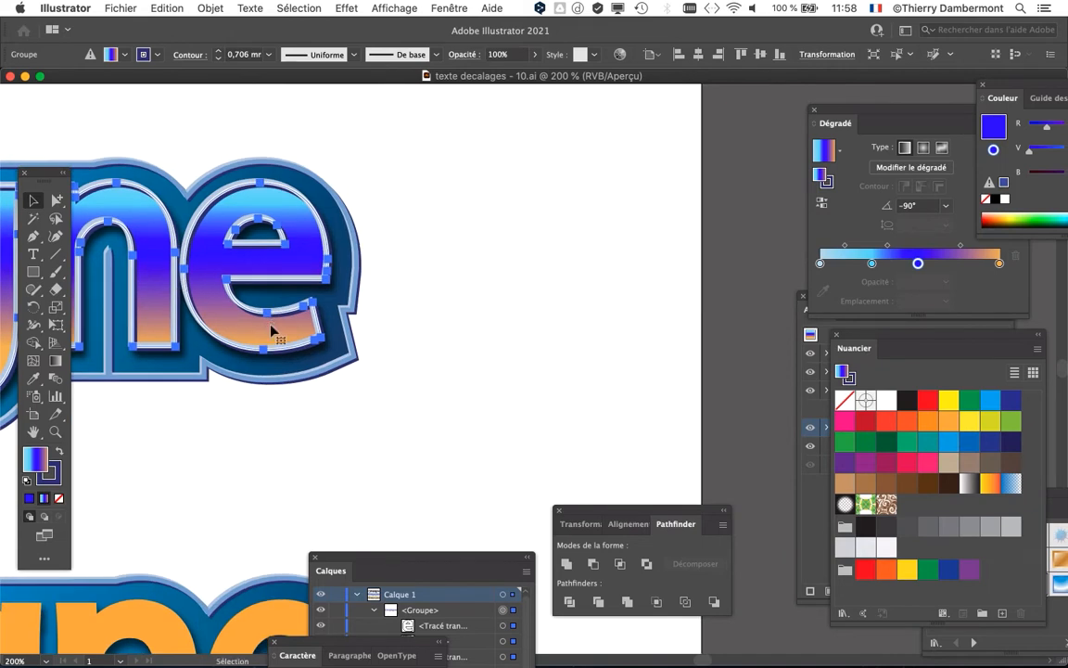
click(449, 7)
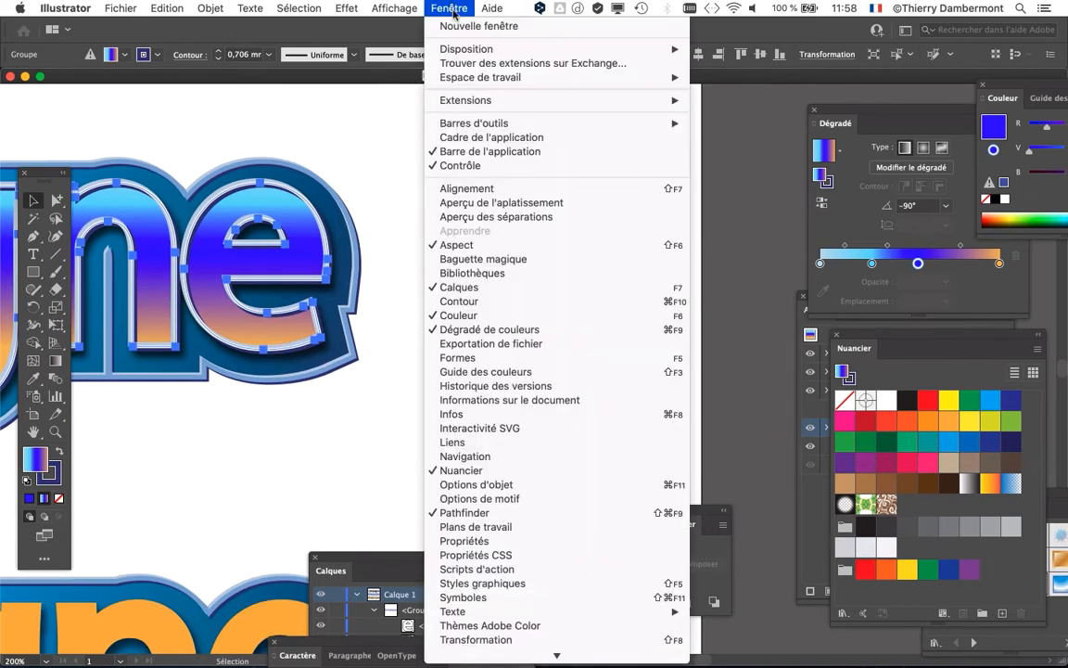
click(561, 513)
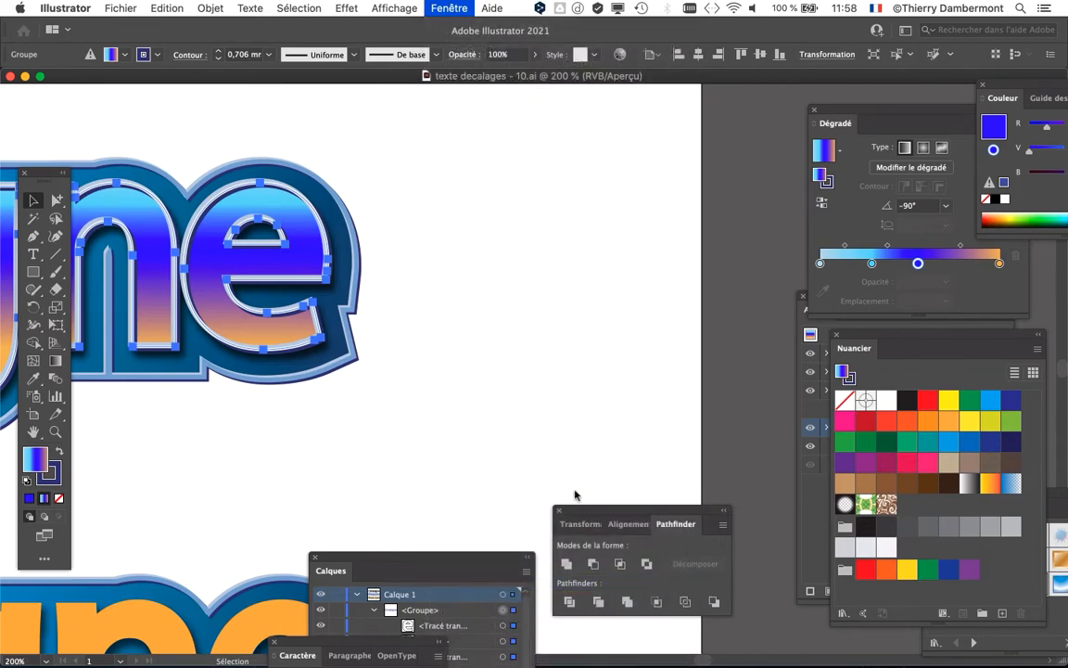
drag(858, 293, 505, 119)
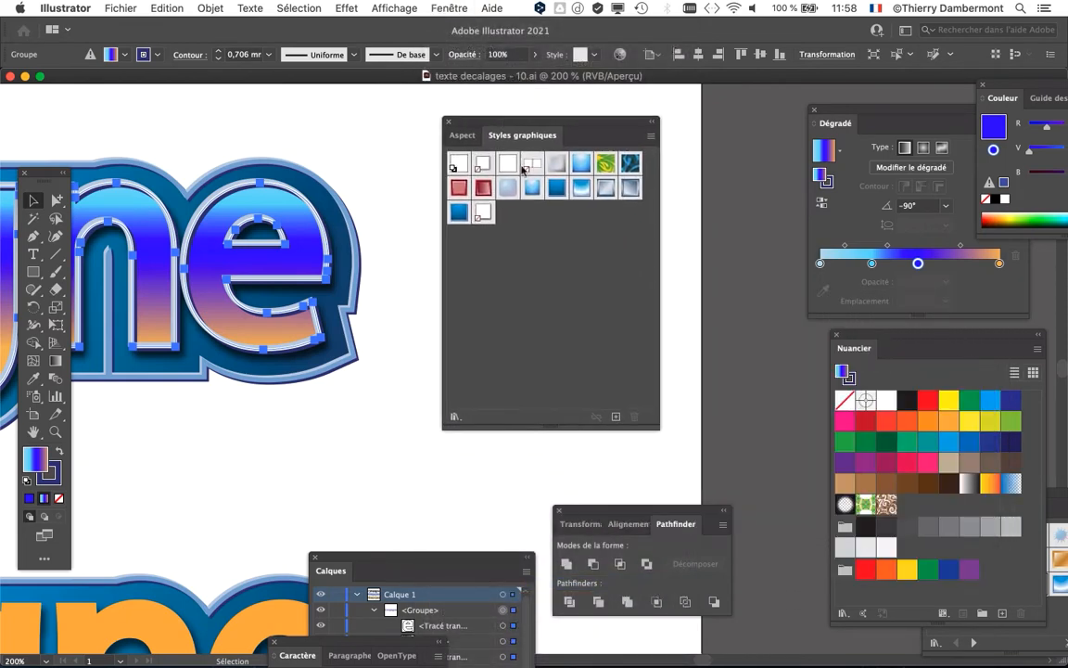
drag(656, 426, 661, 224)
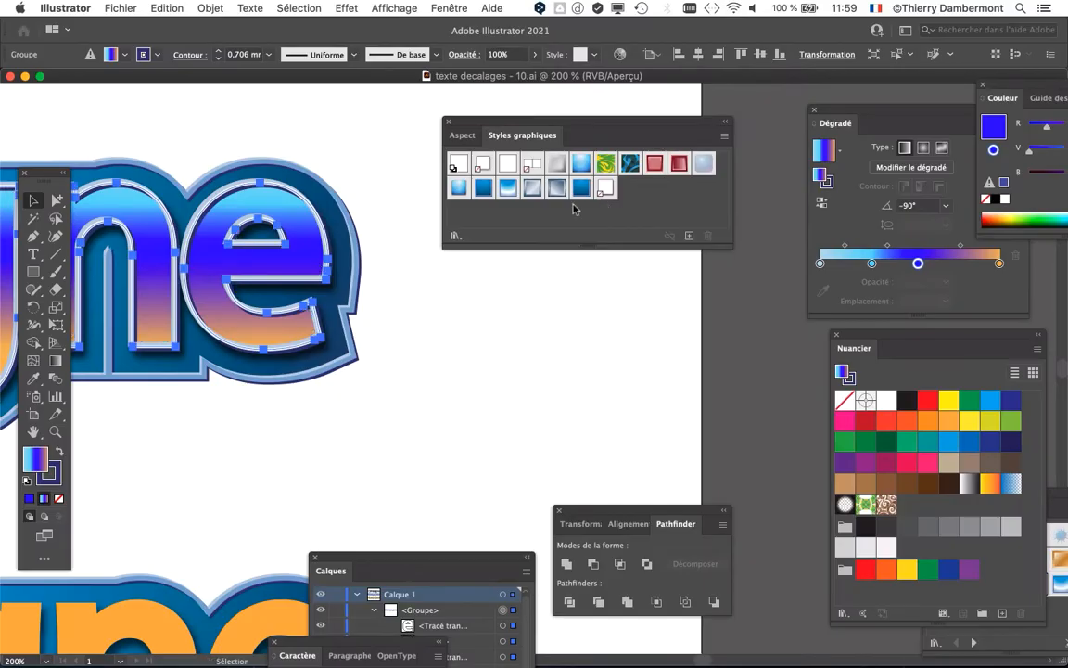
drag(482, 122, 583, 132)
- Store the appearance of the selected gradient "Campagne" lettering as a new graphic style
key(space)
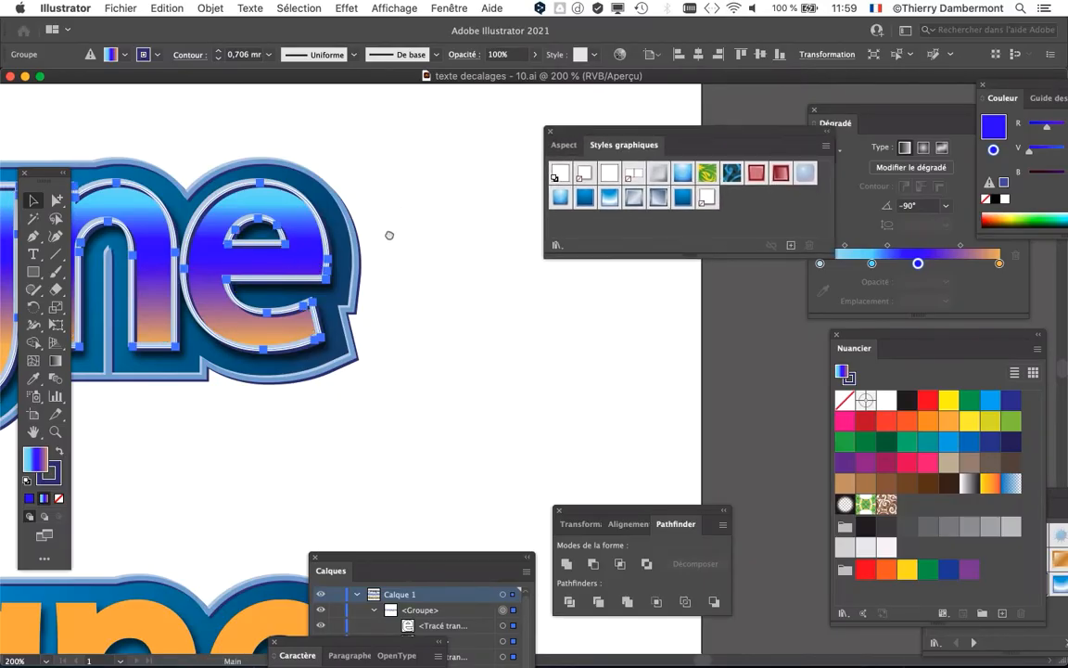
drag(388, 235, 486, 218)
scroll(369, 234, up, 1)
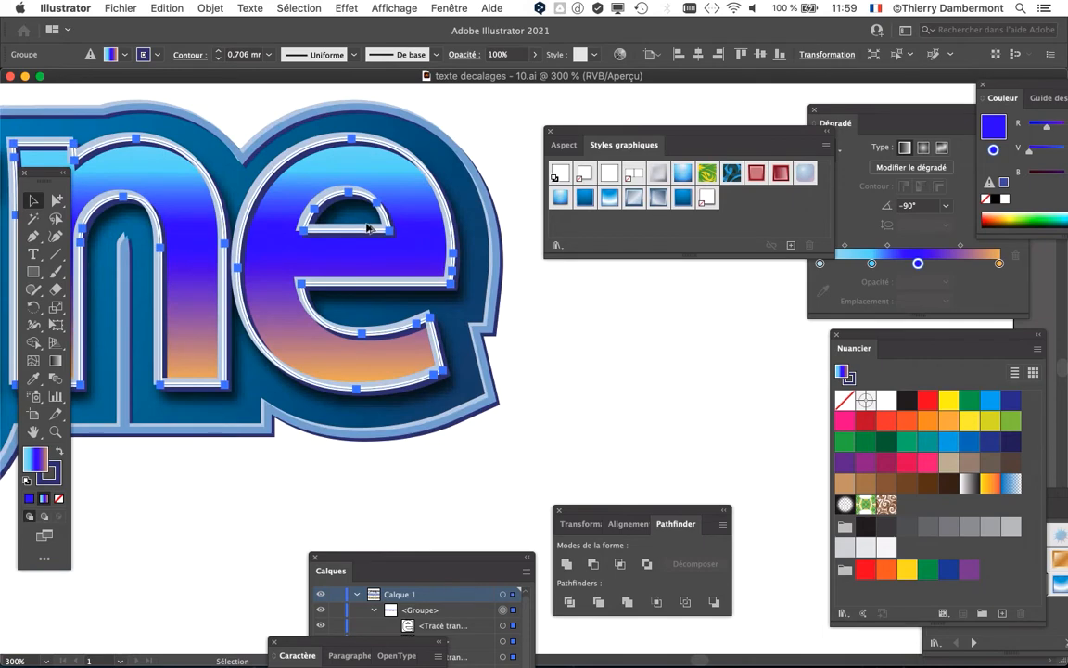
drag(397, 231, 408, 255)
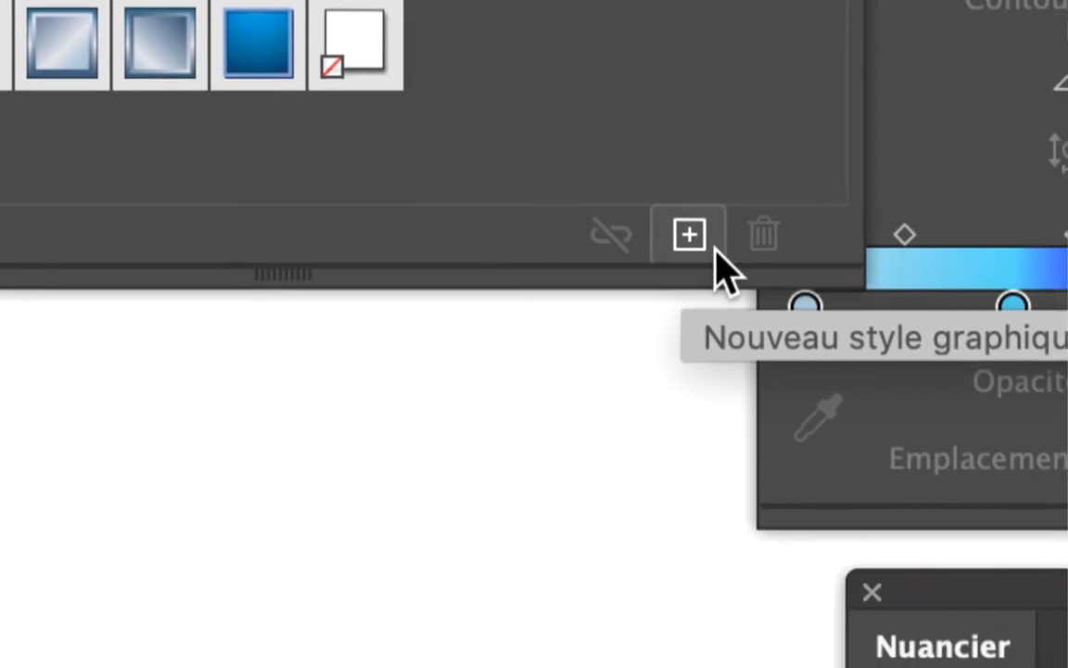
click(702, 242)
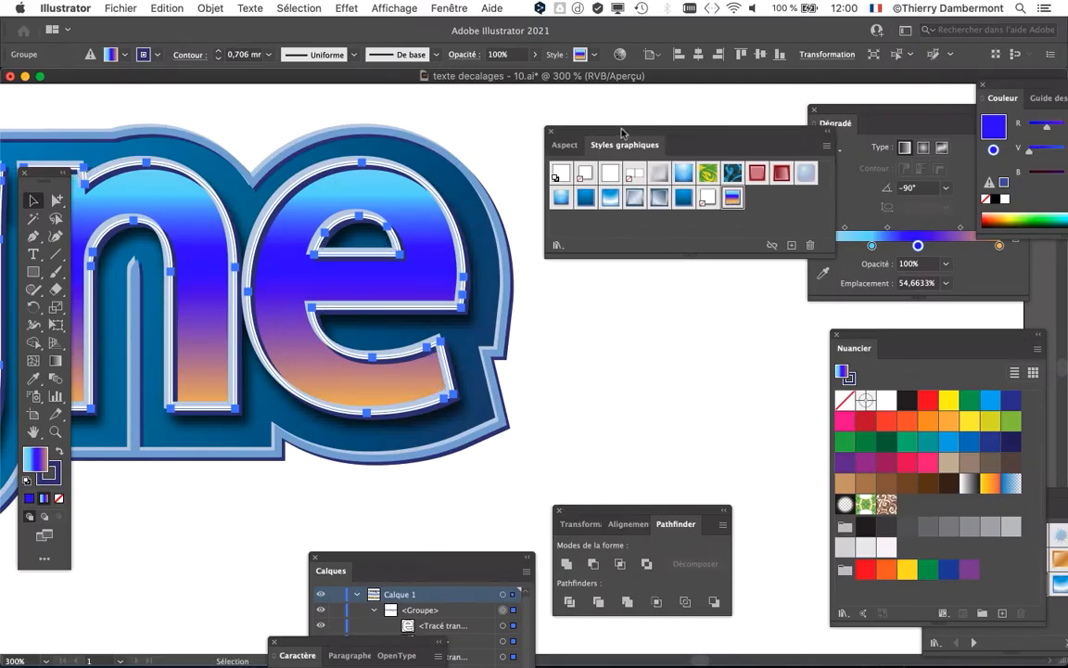
- Move the Styles graphiques panel farther from the artwork so the end of both styled "Campagne" words stays uncovered
drag(622, 133, 740, 125)
scroll(534, 246, down, 3)
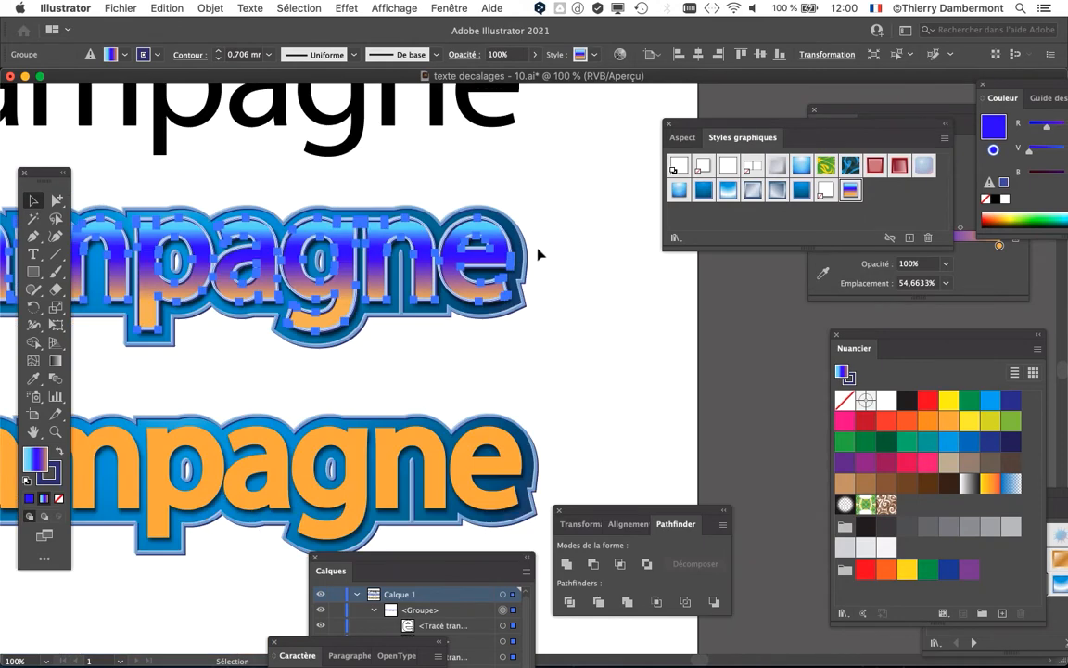
scroll(539, 253, down, 1)
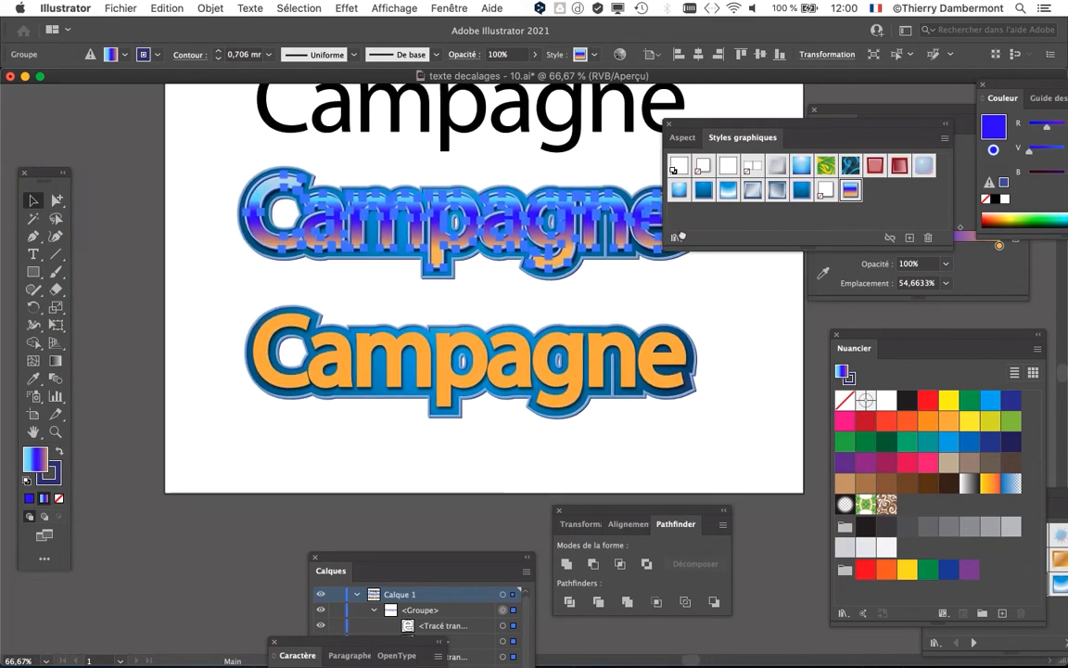
drag(682, 236, 394, 231)
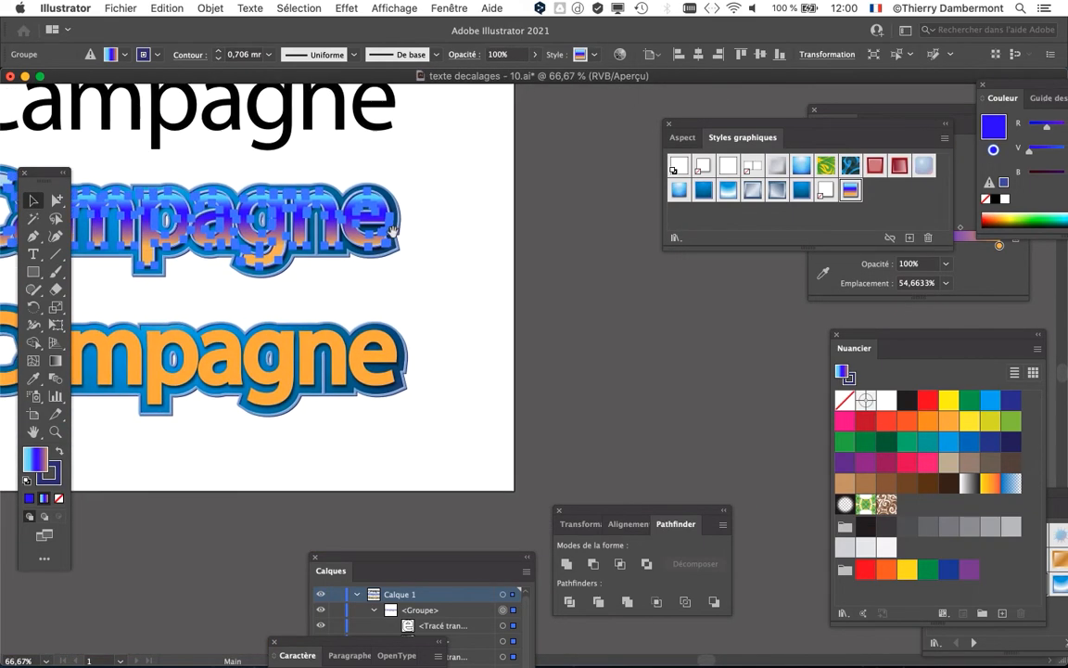
- Detach the rectangle tool's group of shape tools as a separate floating panel
scroll(429, 187, up, 2)
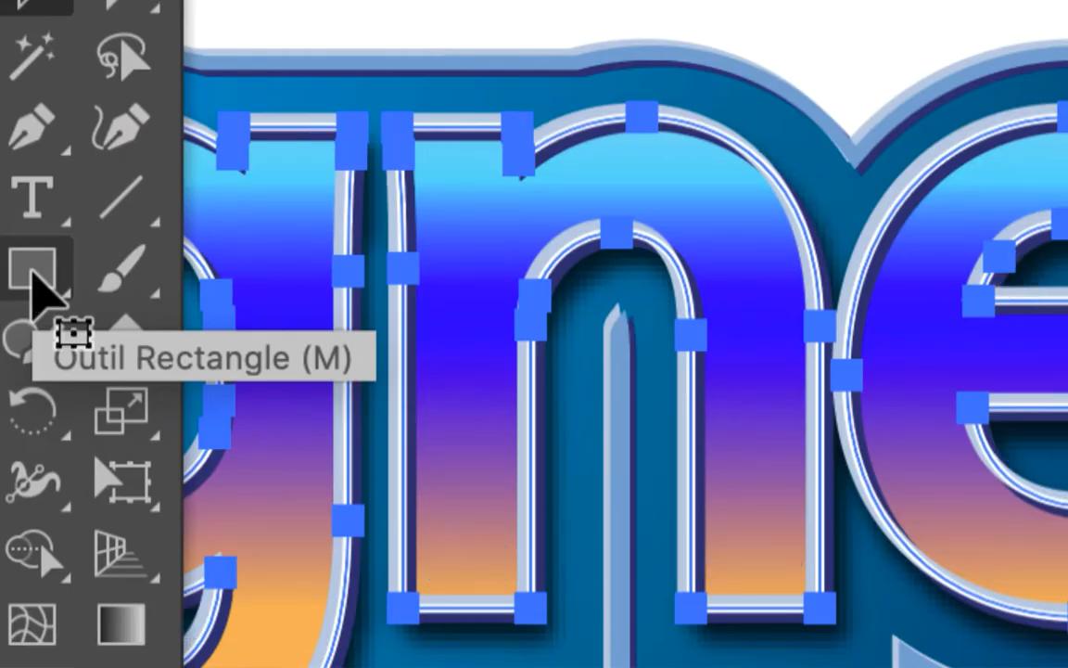
click(35, 278)
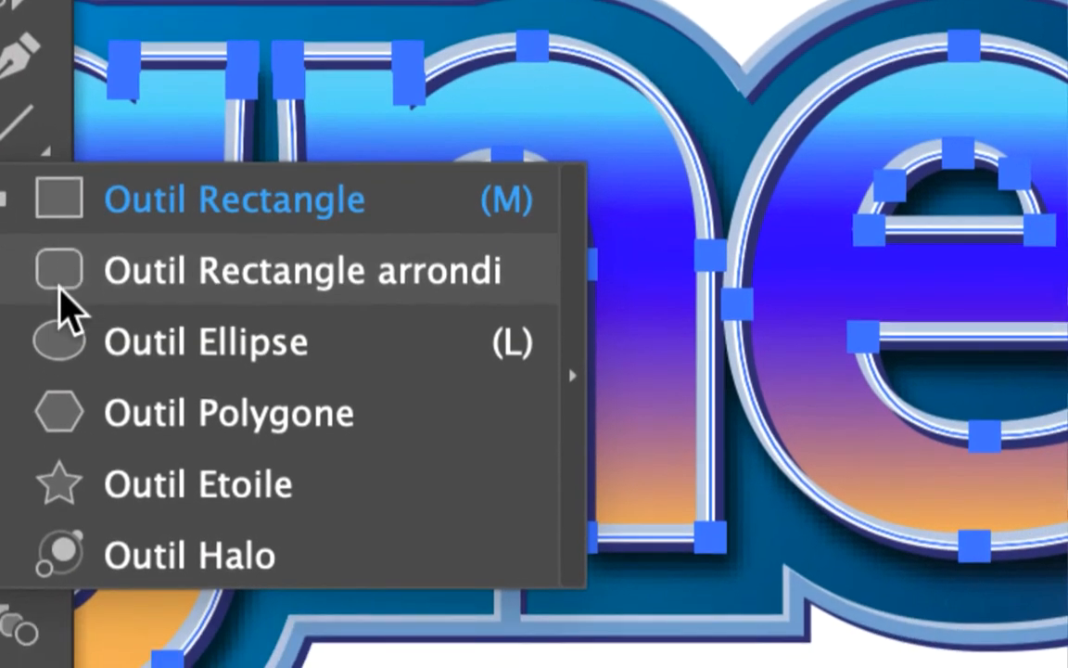
click(30, 272)
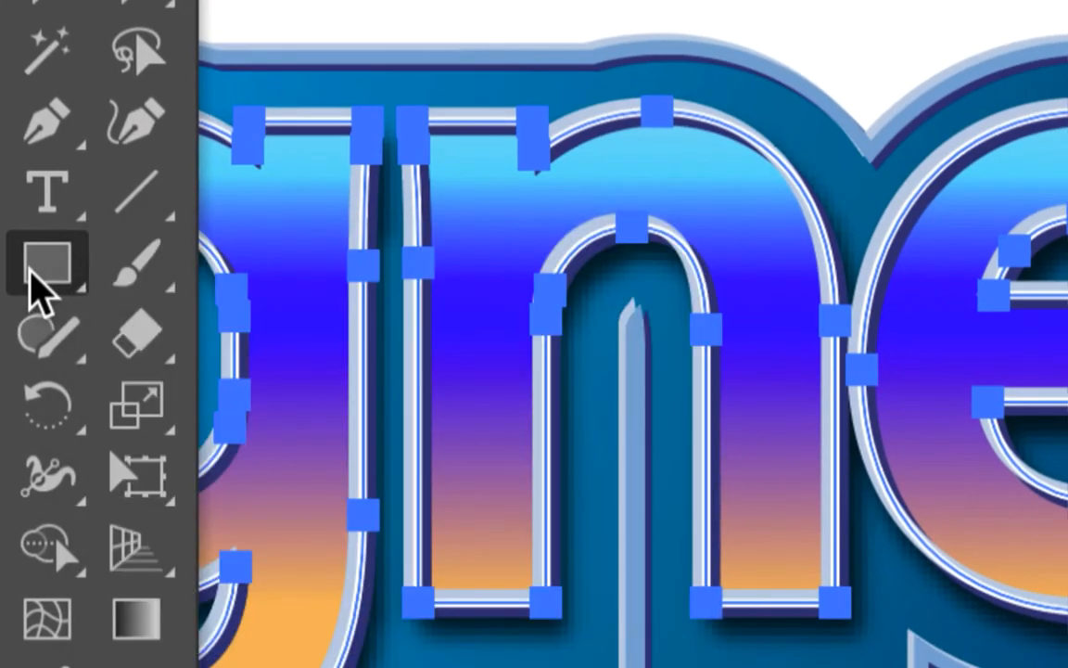
click(33, 272)
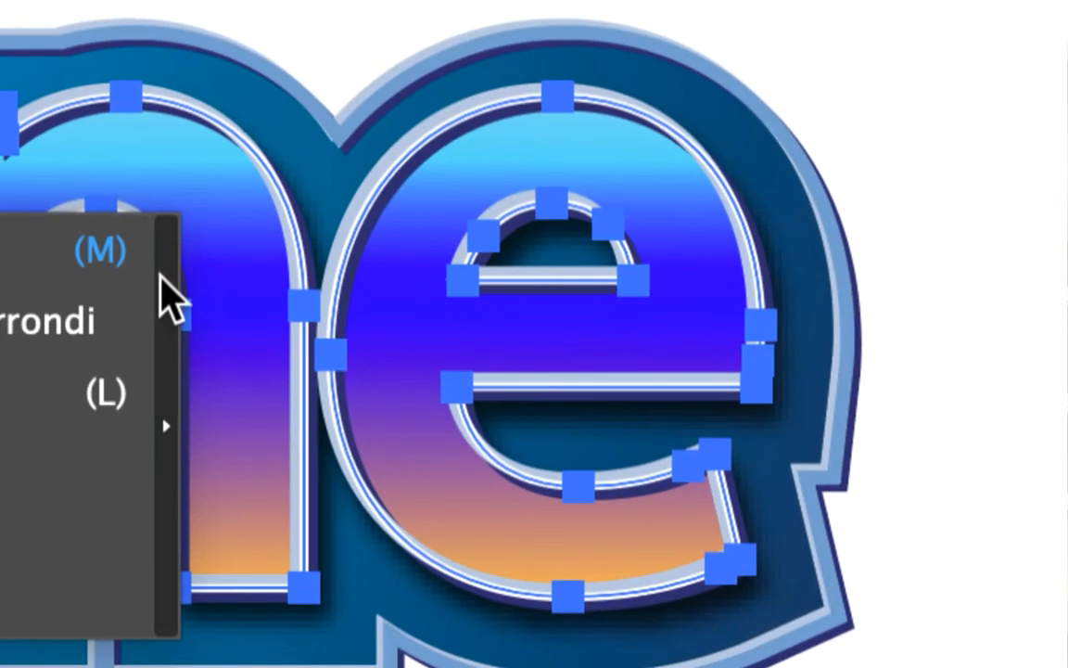
click(171, 297)
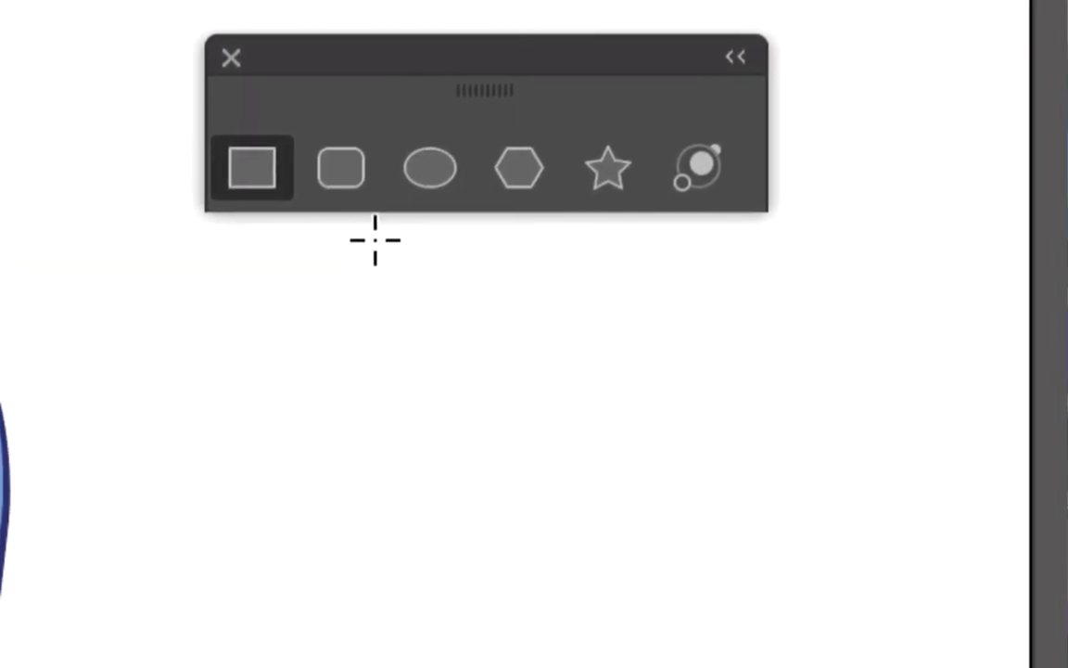
- Draw an upright five-pointed star with straight-aligned arms on the empty area beside the end of the gradient "Campagne" word
click(436, 200)
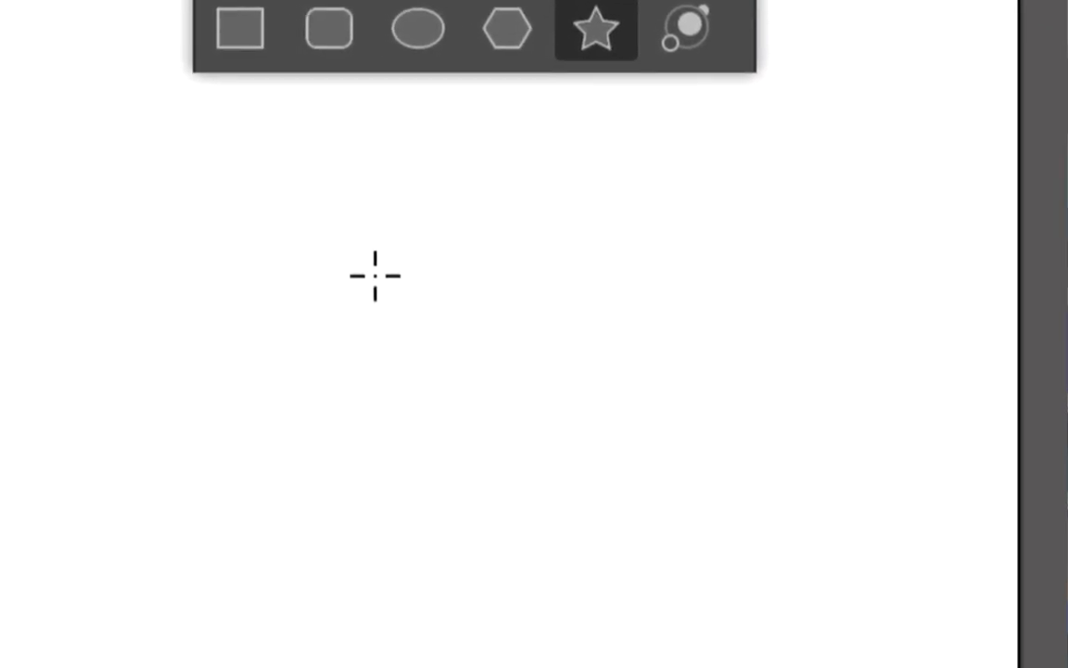
drag(375, 275, 411, 287)
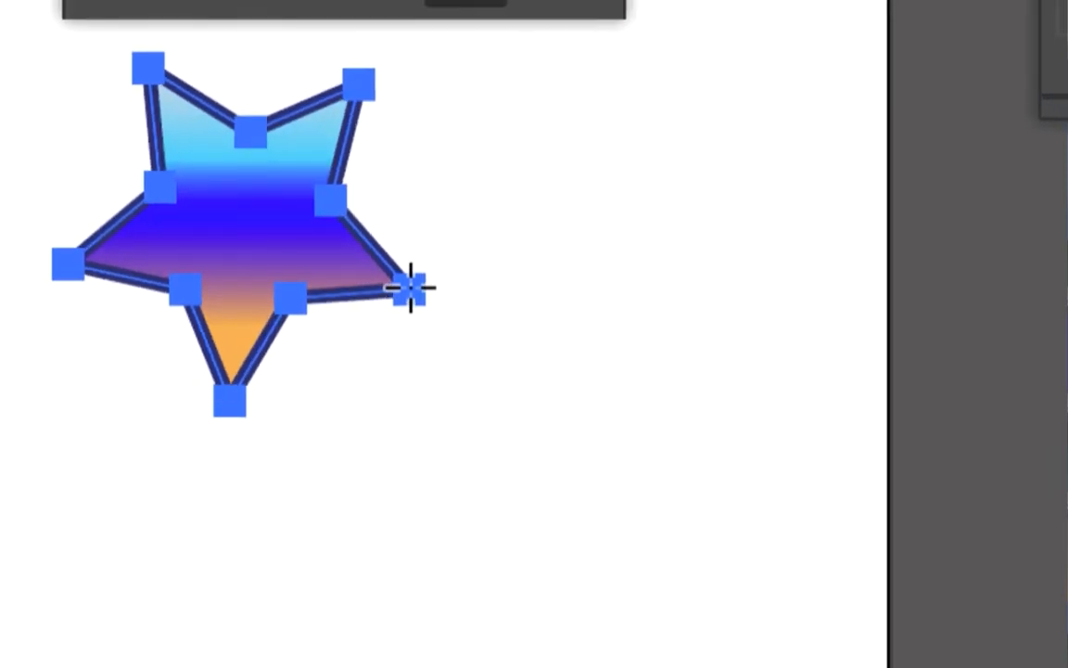
mouse_move(411, 287)
mouse_down()
mouse_move(405, 248)
mouse_move(405, 275)
mouse_up()
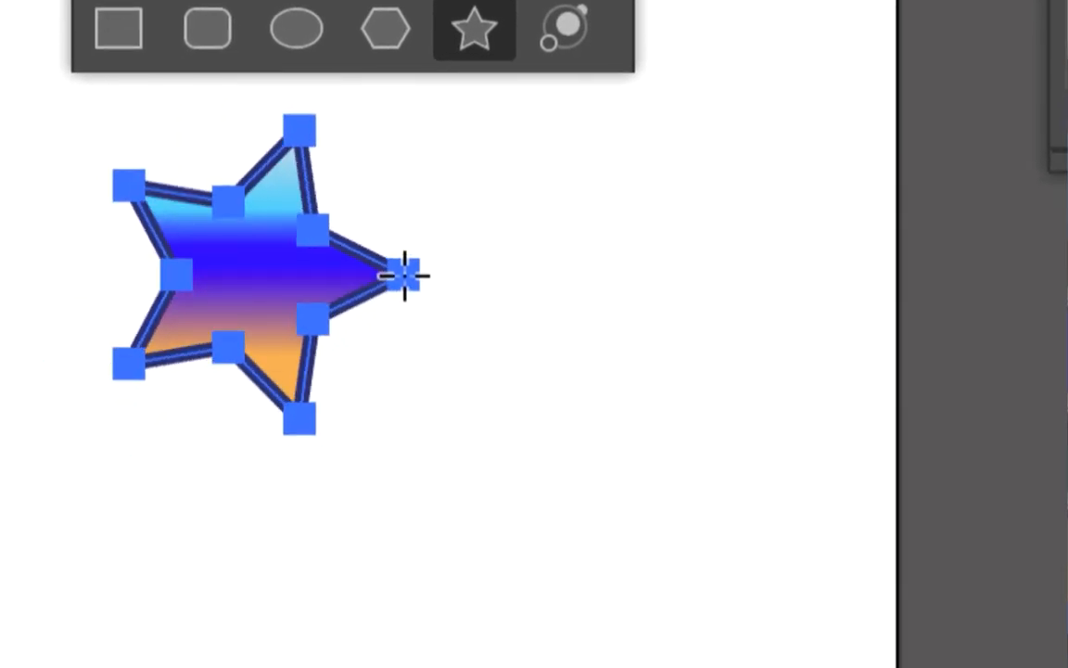
key(shift)
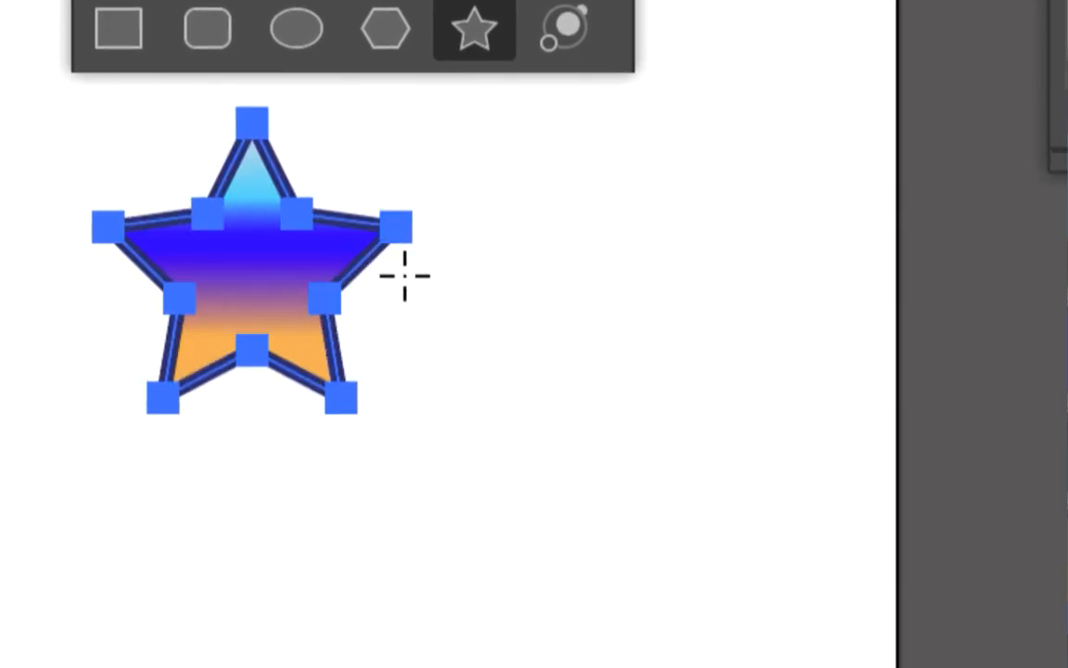
mouse_move(405, 276)
mouse_down()
mouse_move(417, 276)
mouse_move(396, 276)
mouse_move(411, 276)
mouse_up()
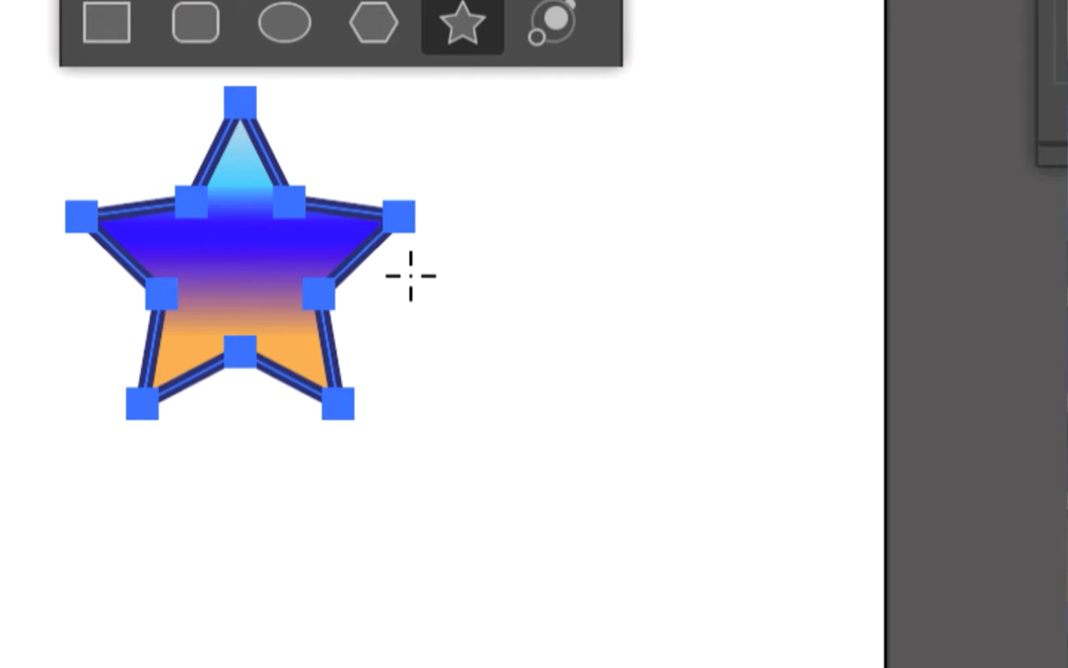
key(alt)
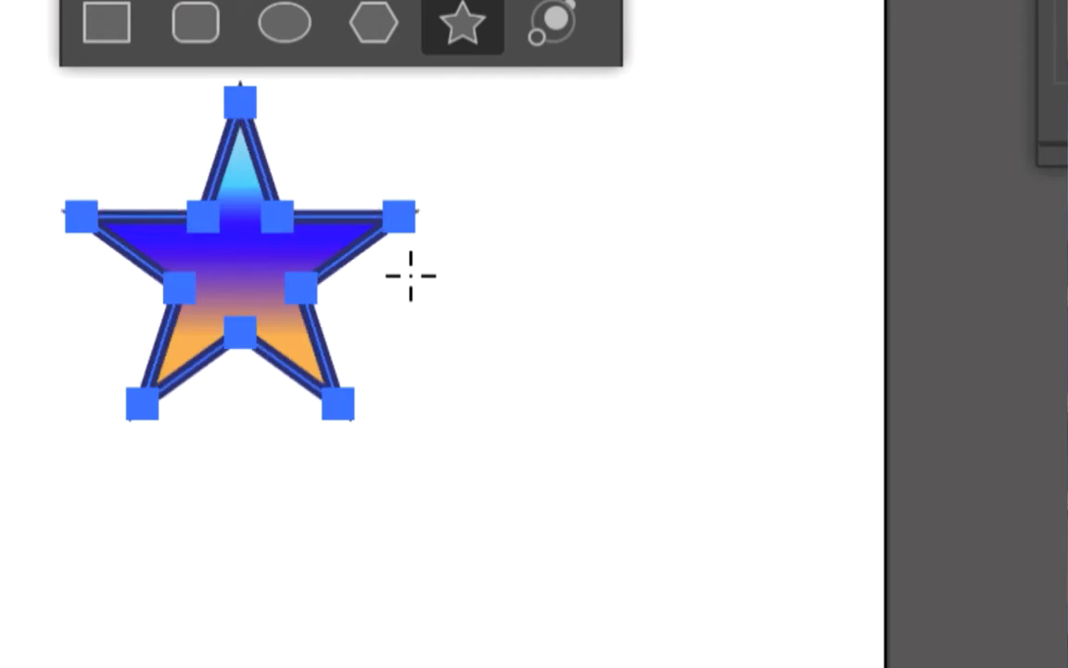
mouse_move(410, 276)
mouse_down()
mouse_move(463, 277)
mouse_move(357, 288)
mouse_move(451, 276)
mouse_move(392, 276)
mouse_move(417, 276)
mouse_up()
key(alt)
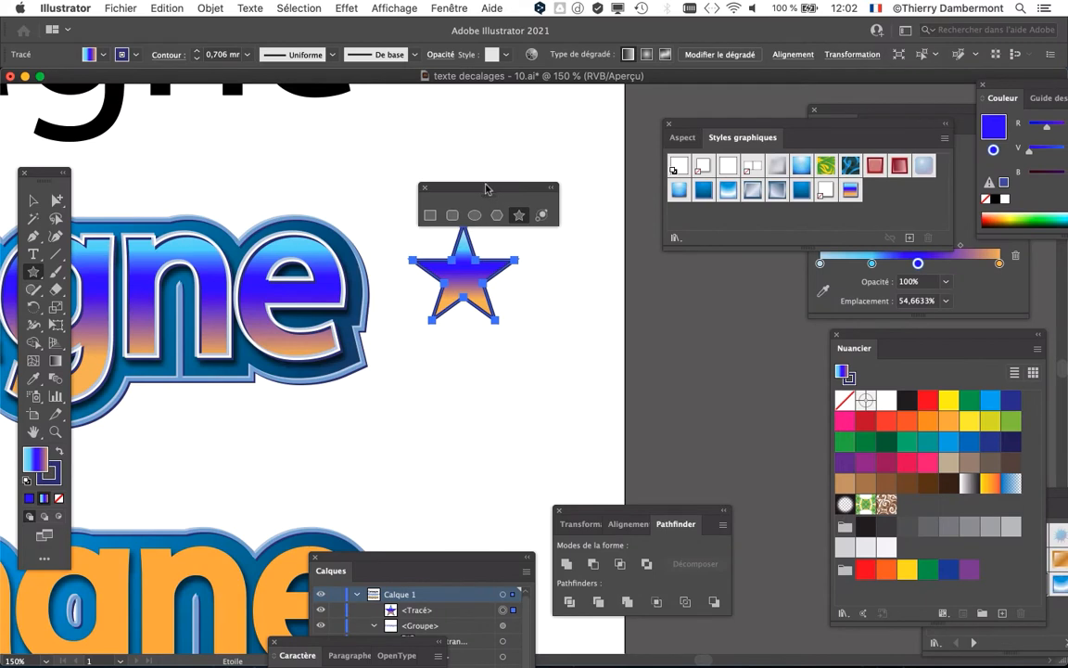
- Move the floating shape tools panel off the star to the area above the end of the gradient lettering
drag(486, 189, 554, 117)
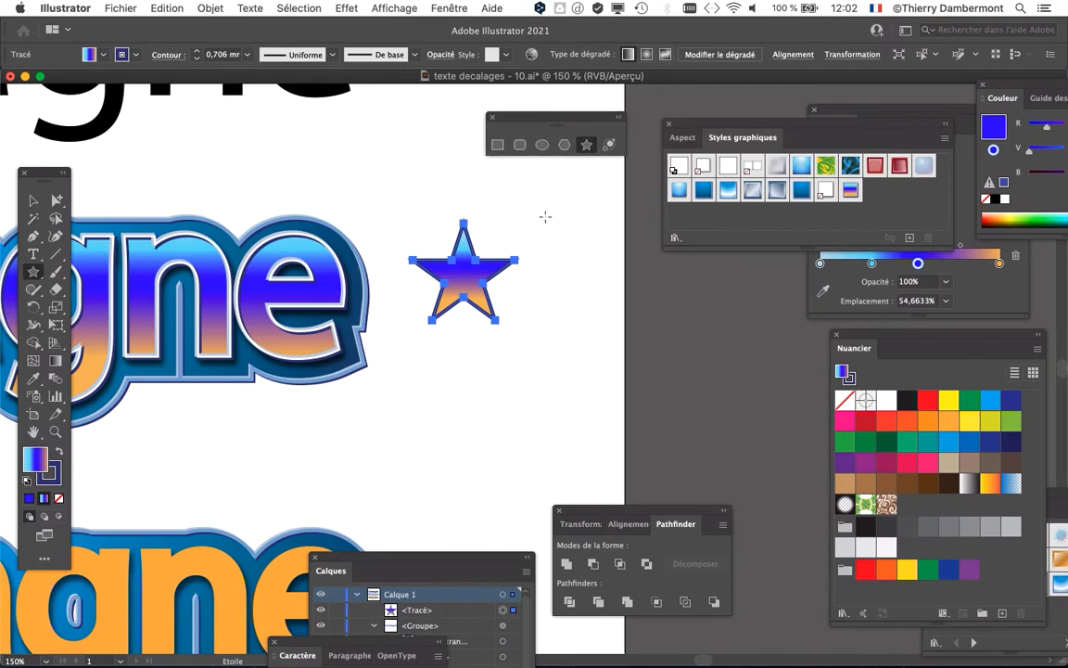
scroll(473, 283, up, 2)
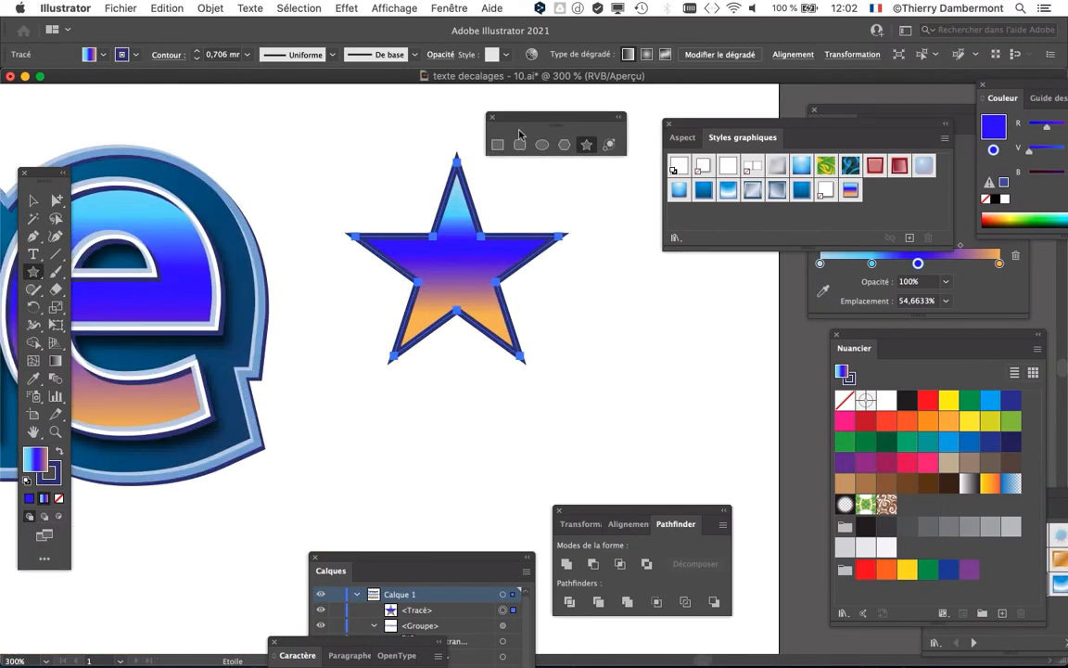
drag(519, 117, 242, 110)
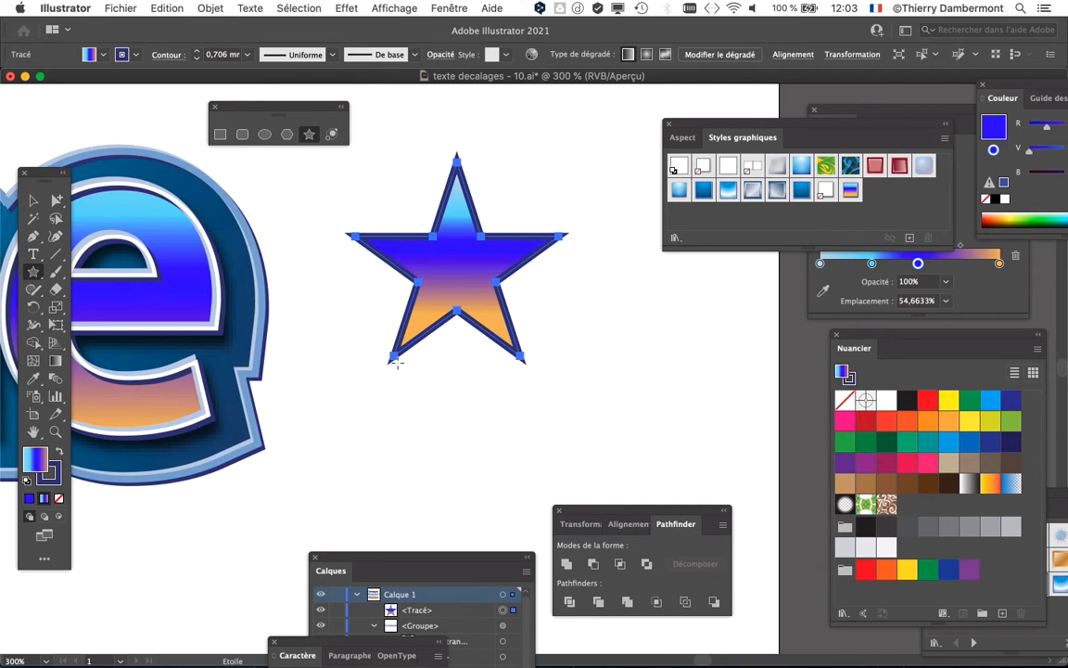
key(space)
drag(451, 422, 594, 431)
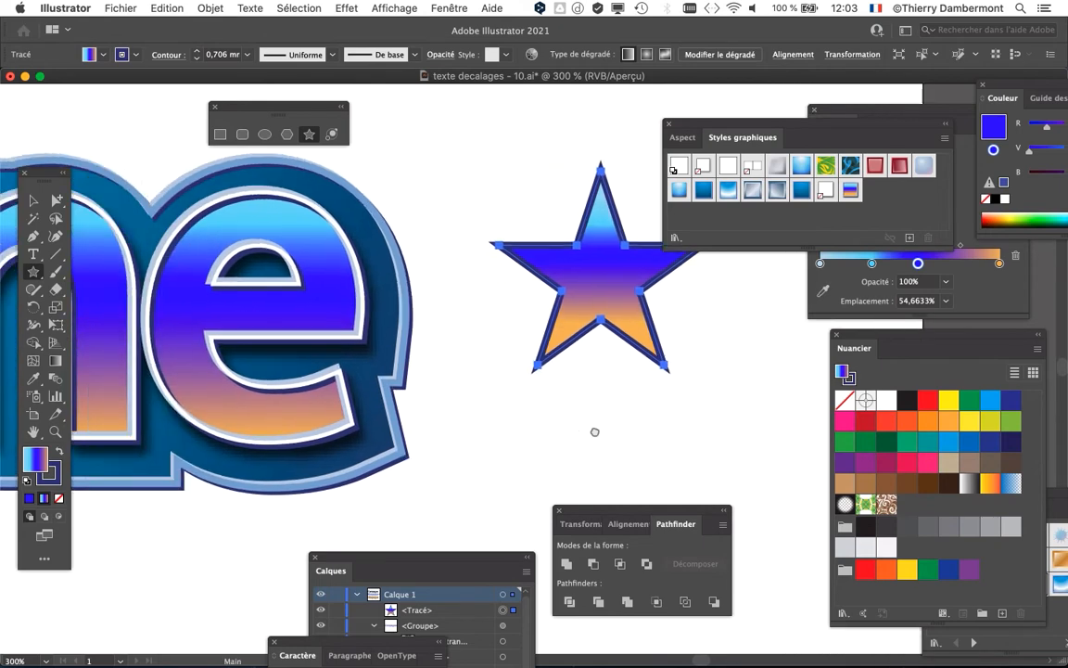
drag(595, 351, 560, 329)
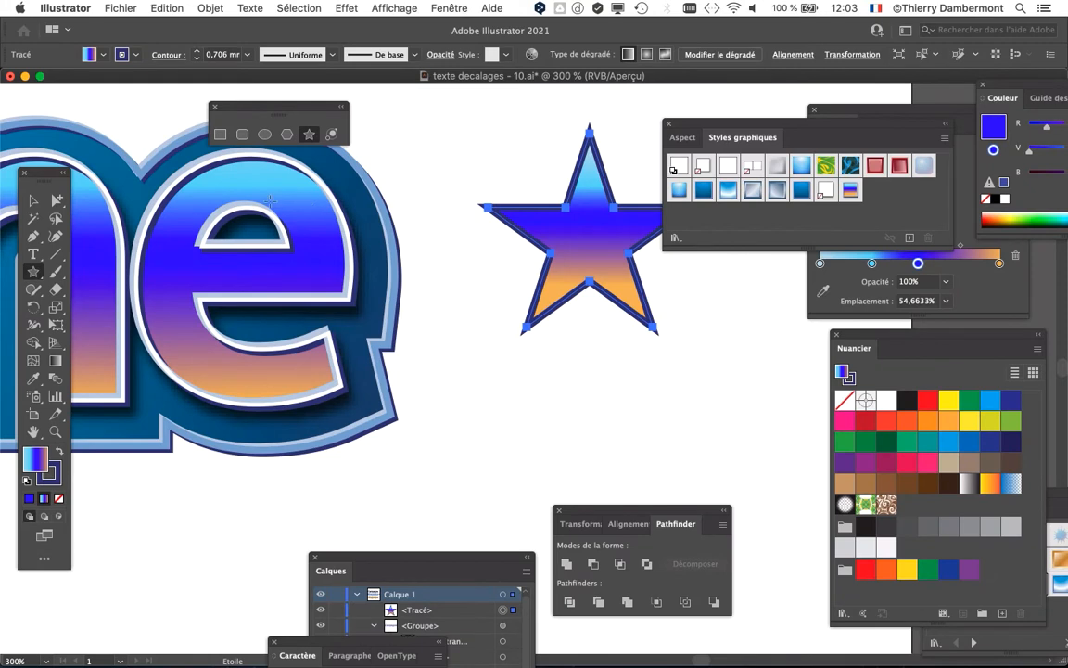
key(space)
drag(489, 431, 420, 458)
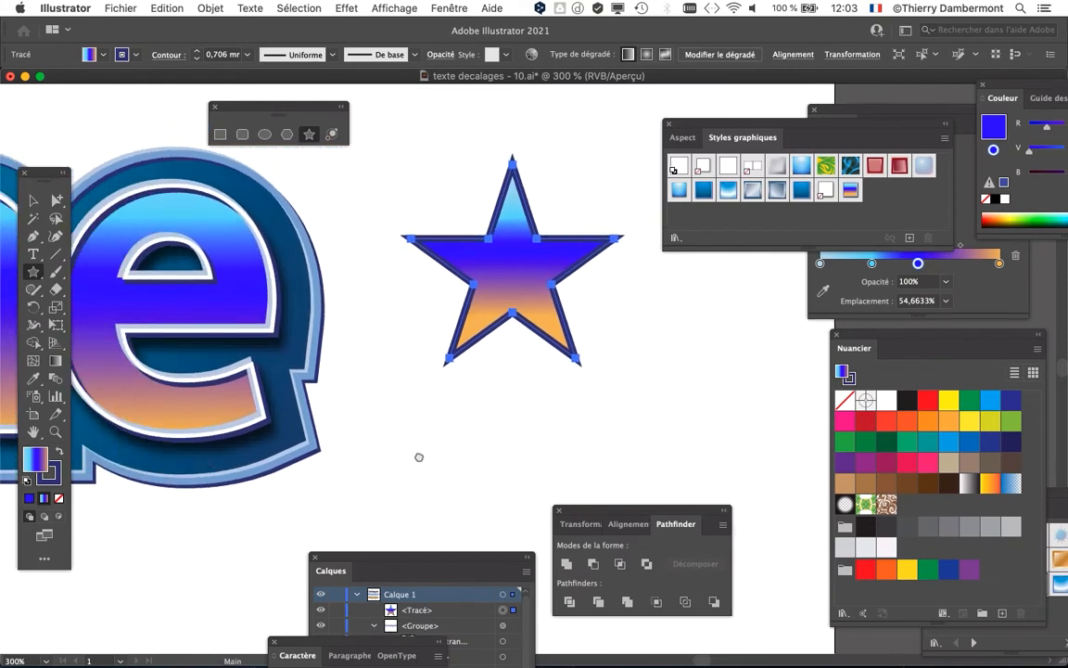
- Move the Styles graphiques panel farther from the star and the shape tools panel farther along above the lettering
drag(686, 123, 762, 110)
drag(455, 256, 543, 250)
drag(288, 111, 151, 95)
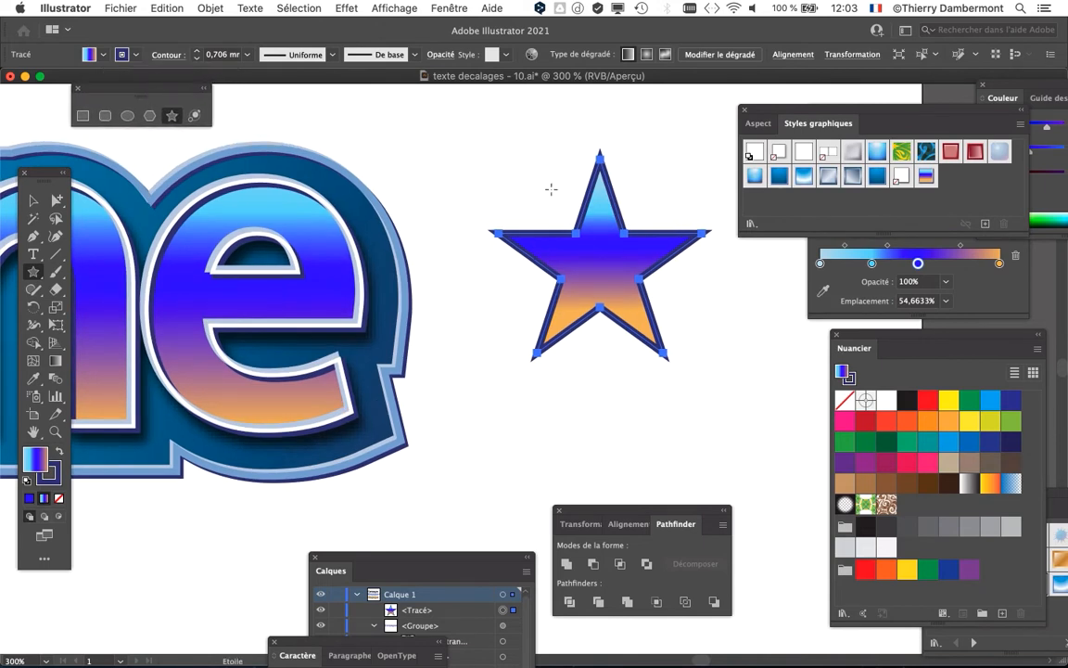
drag(563, 208, 504, 211)
drag(831, 111, 808, 93)
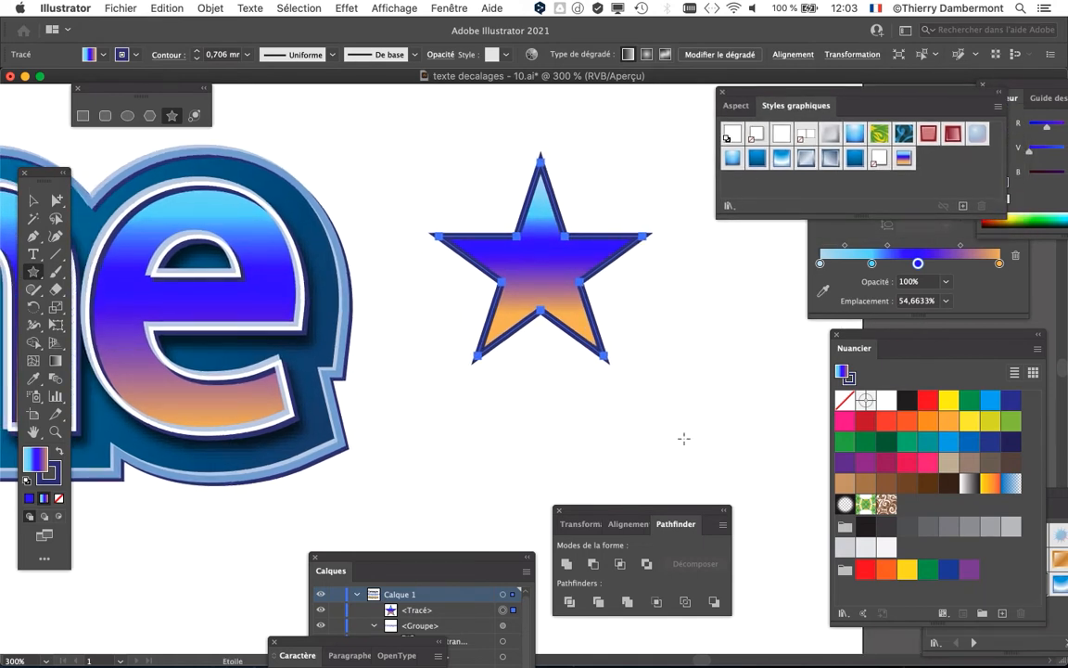
- Separate the Aspect panel from Styles graphiques, make it smaller and place it between the lettering and the star
click(736, 105)
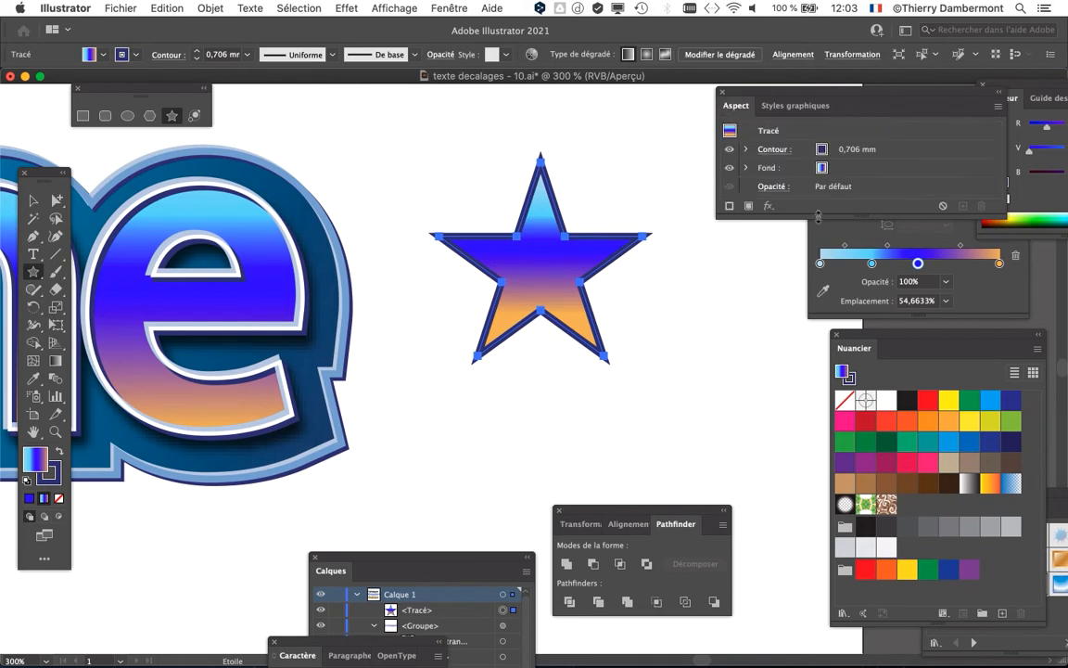
drag(818, 217, 810, 344)
drag(733, 105, 133, 172)
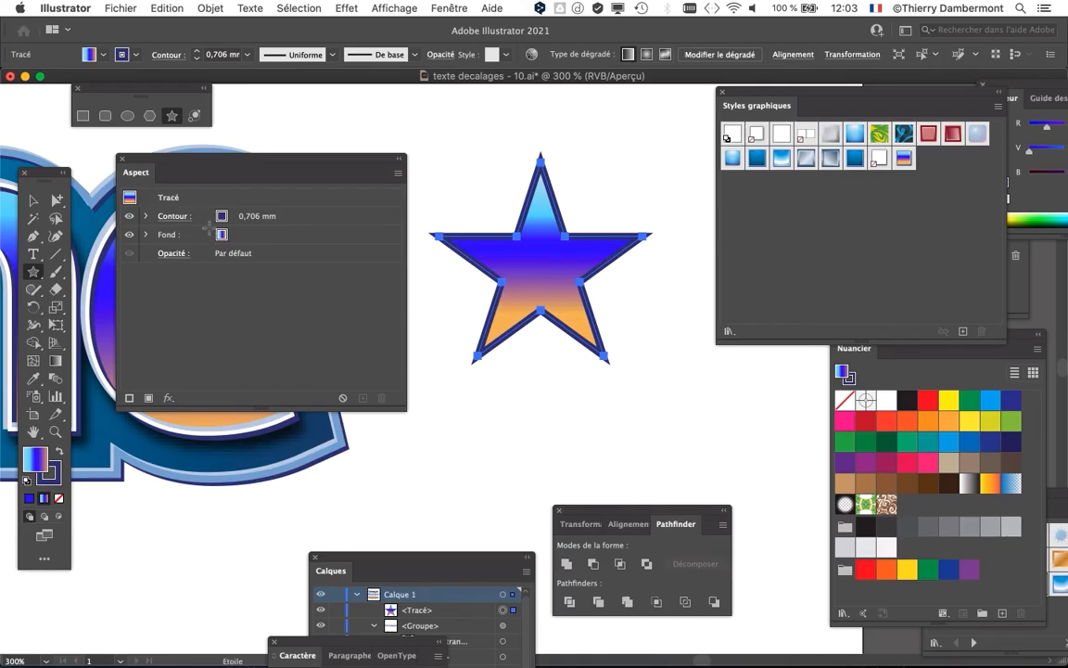
drag(404, 408, 343, 371)
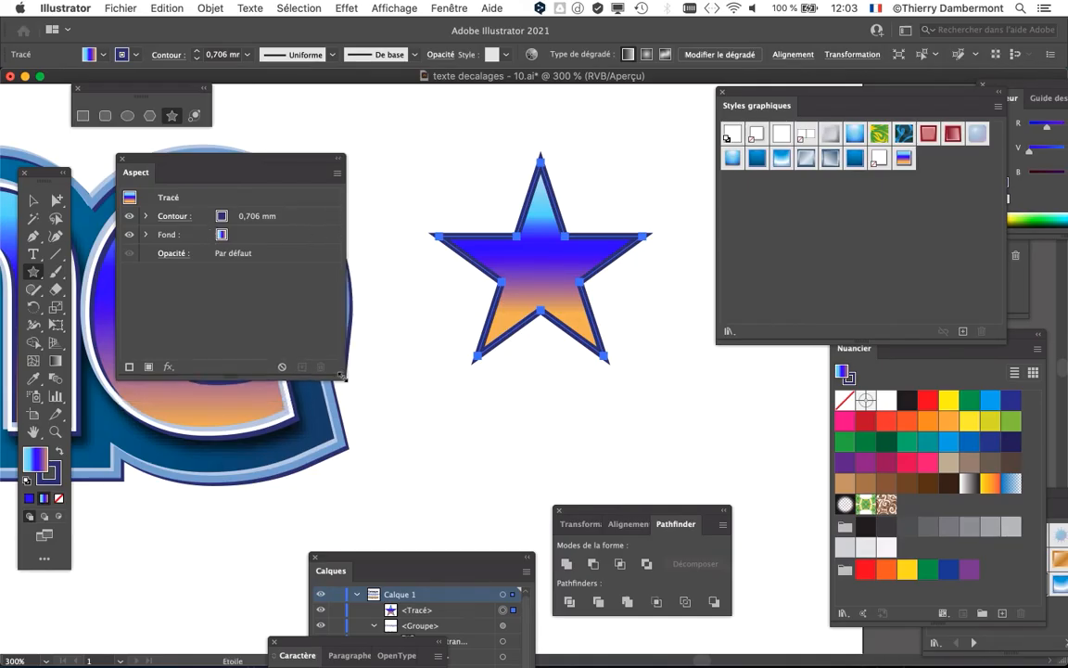
drag(268, 152, 405, 100)
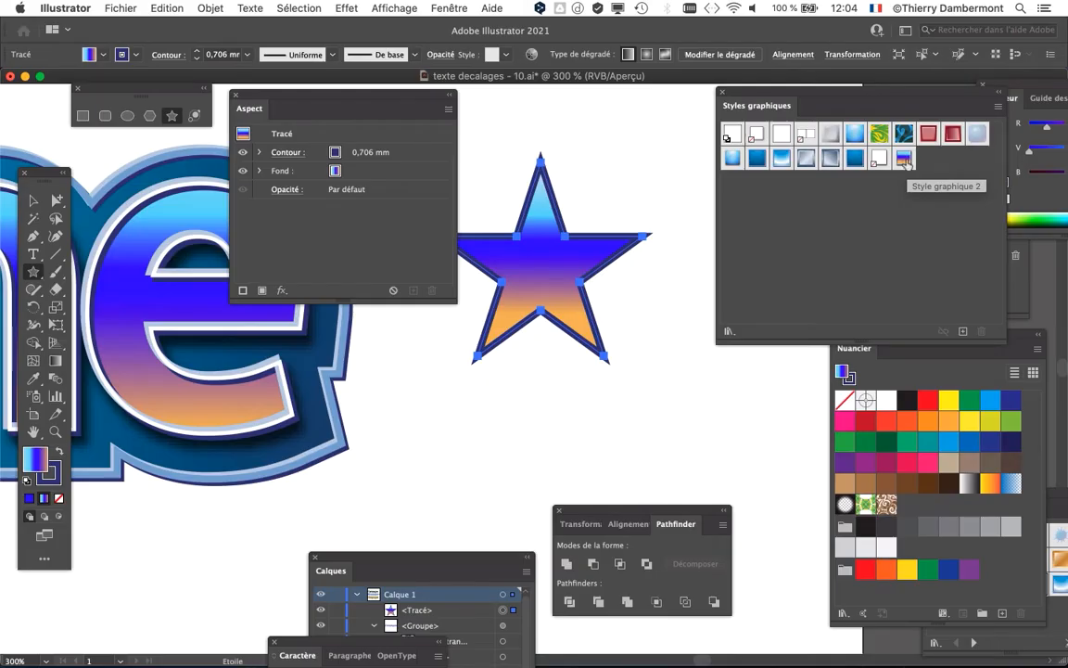
- Apply the graphic style "Style graphique 2" to the star, move the styles and Aspect panels clear of it and deselect it
click(904, 159)
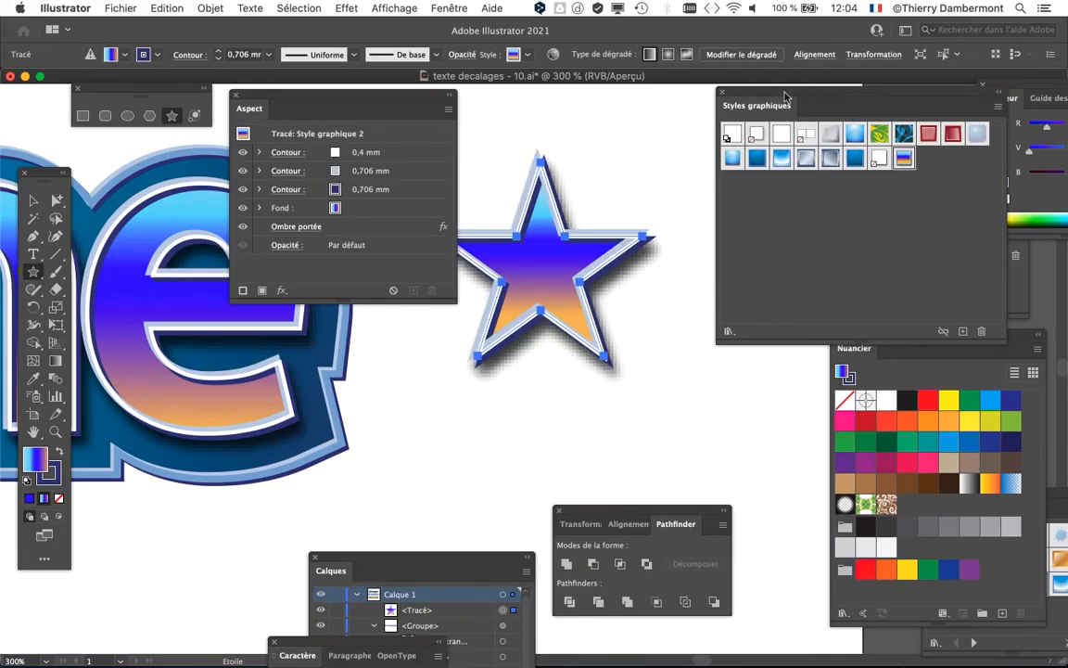
drag(786, 92, 878, 94)
drag(341, 97, 342, 96)
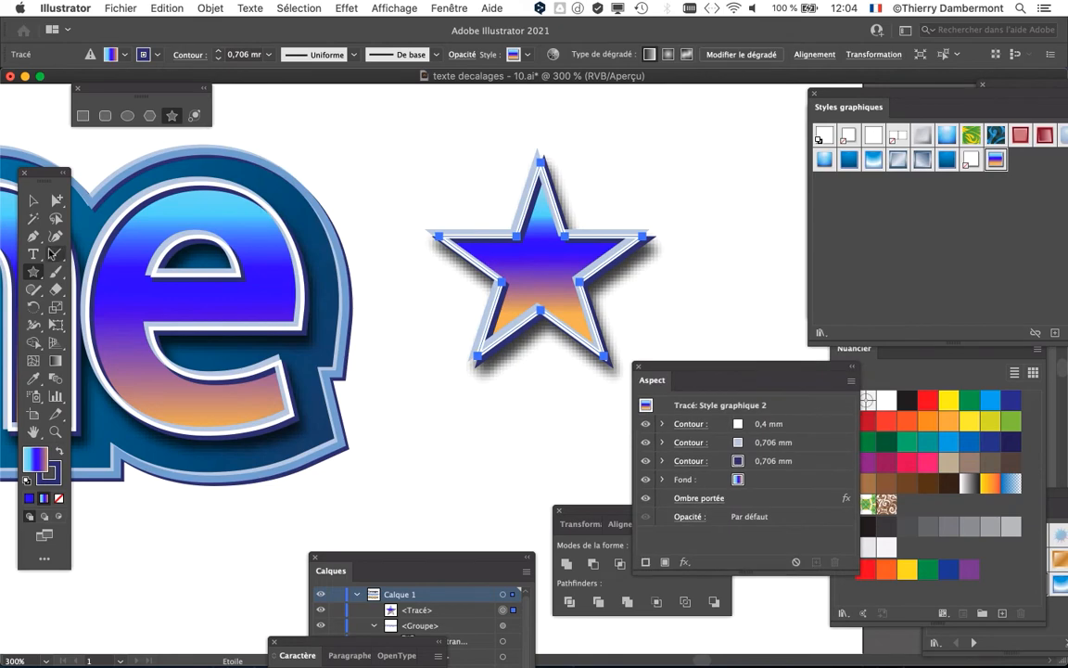
click(525, 440)
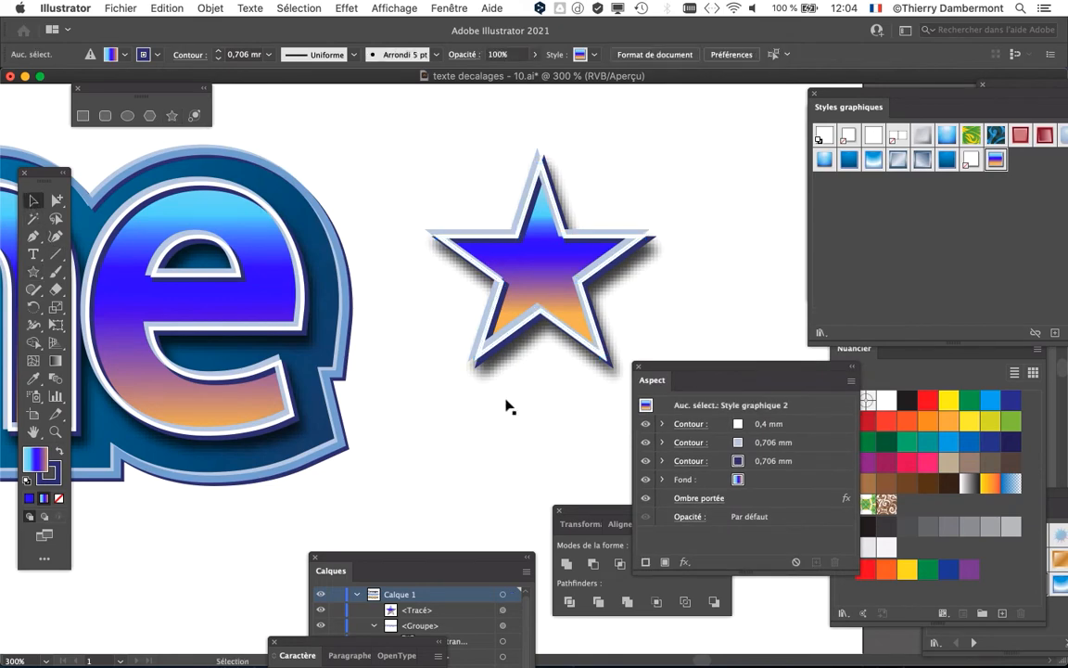
- Show the Dégradé panel and move the styled star close to the final "e" of the gradient "Campagne" word
key(super+minus)
drag(479, 418, 622, 324)
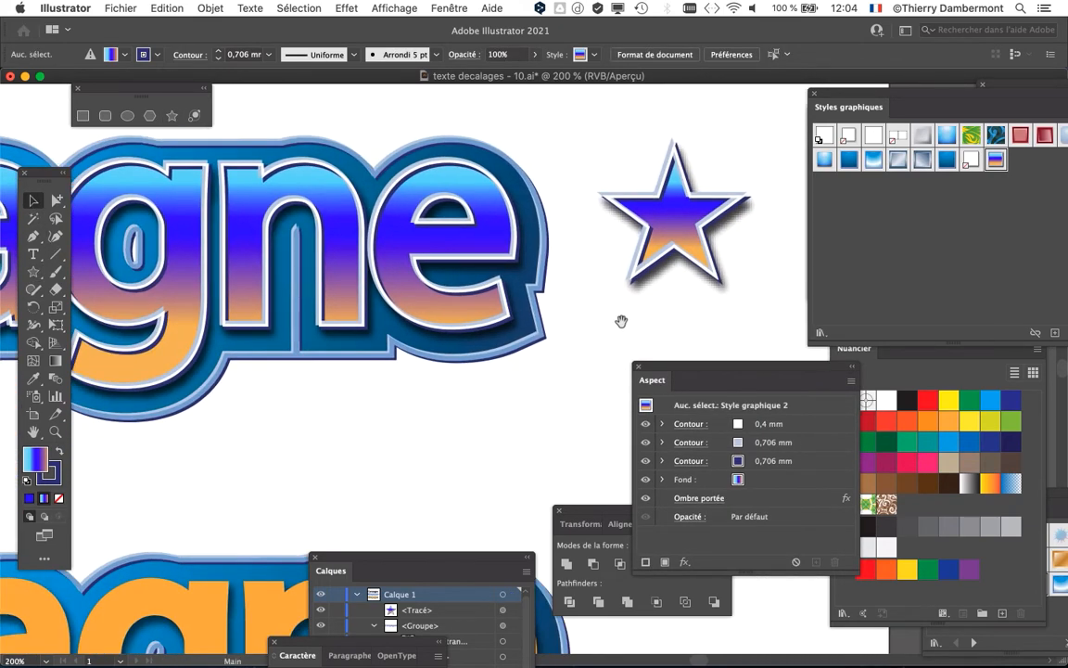
key(super+F9)
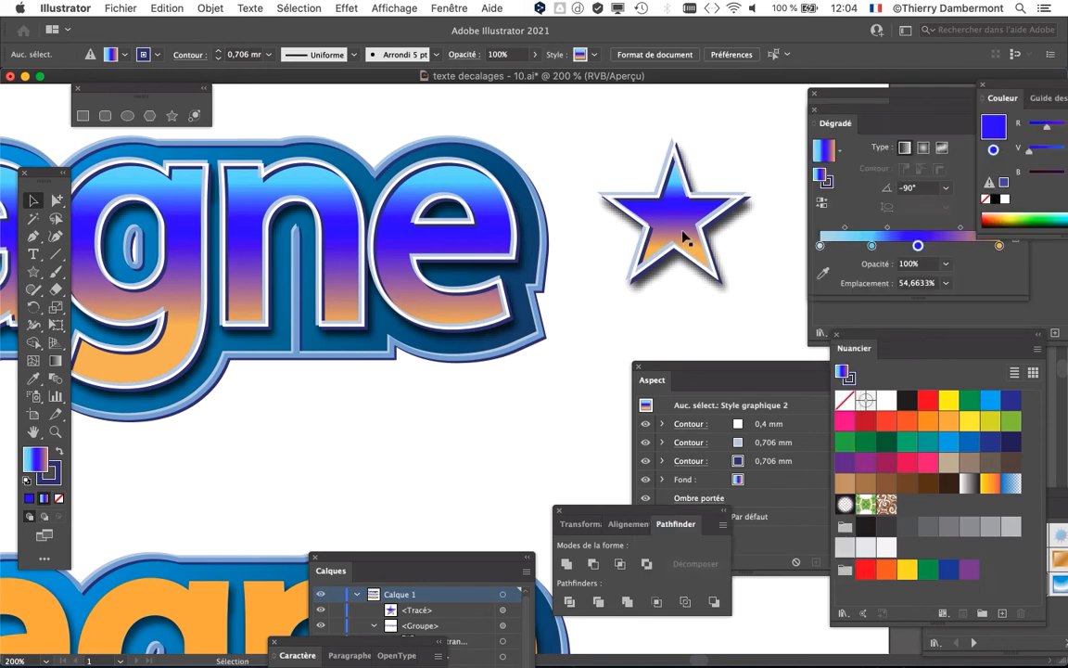
drag(670, 227, 605, 201)
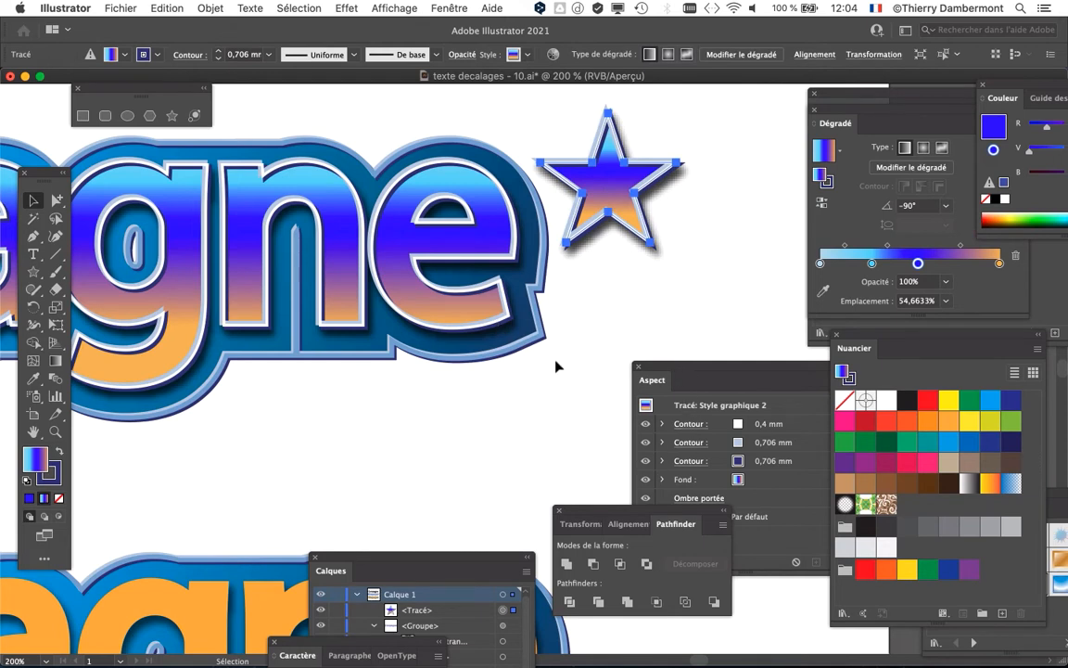
- Highlight the star's path in the Calques panel, collapse the letter groups and place the panel below the gradient lettering
drag(429, 556, 332, 153)
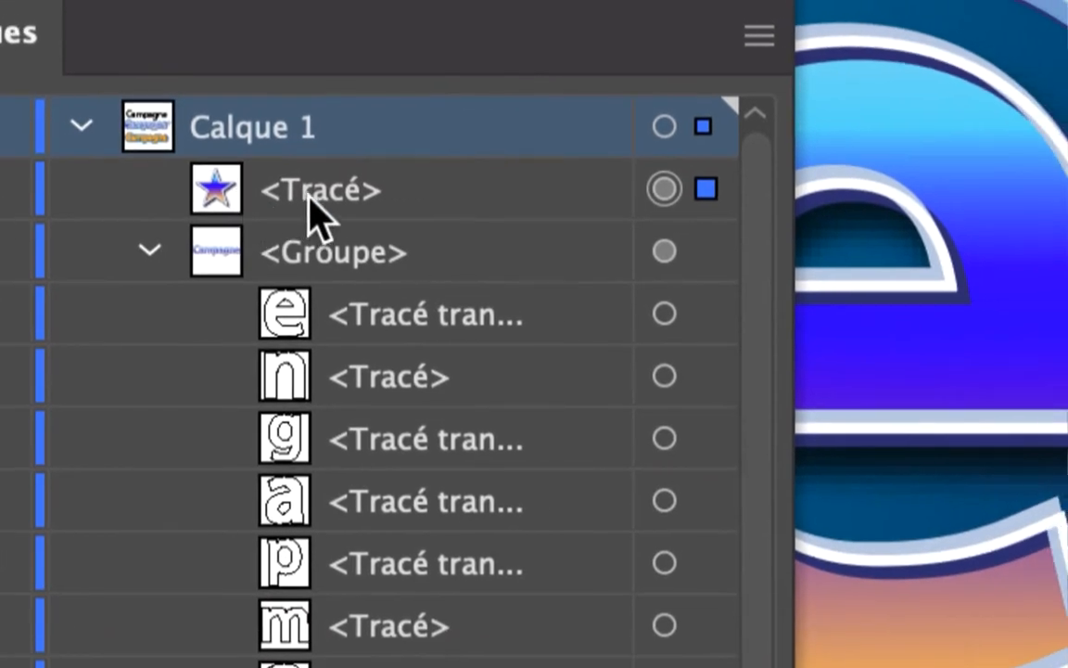
click(316, 198)
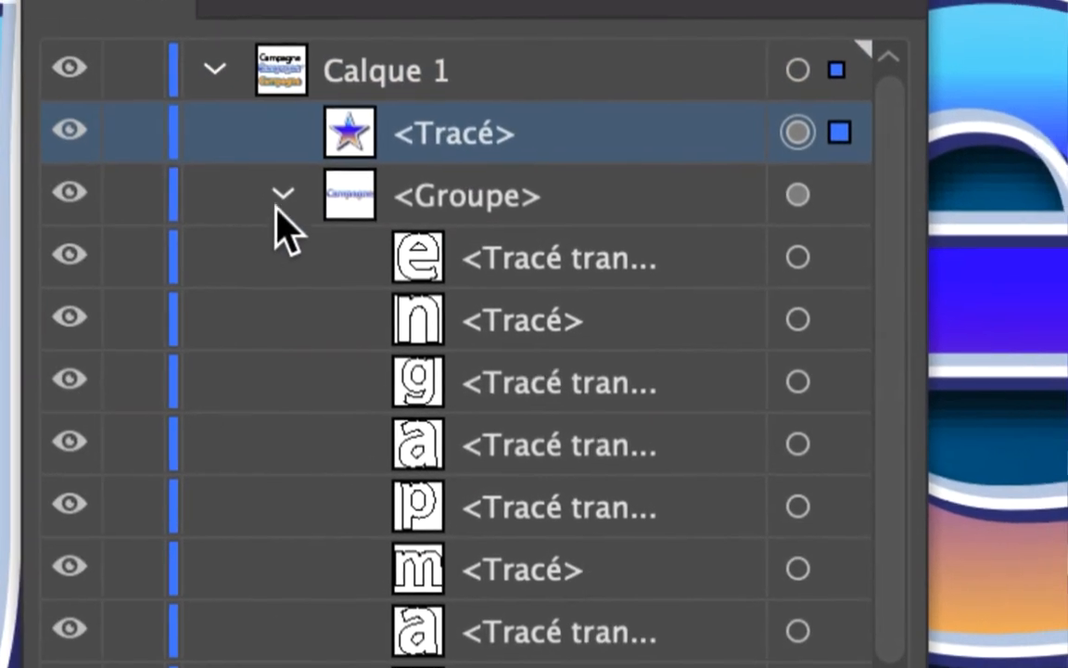
click(134, 253)
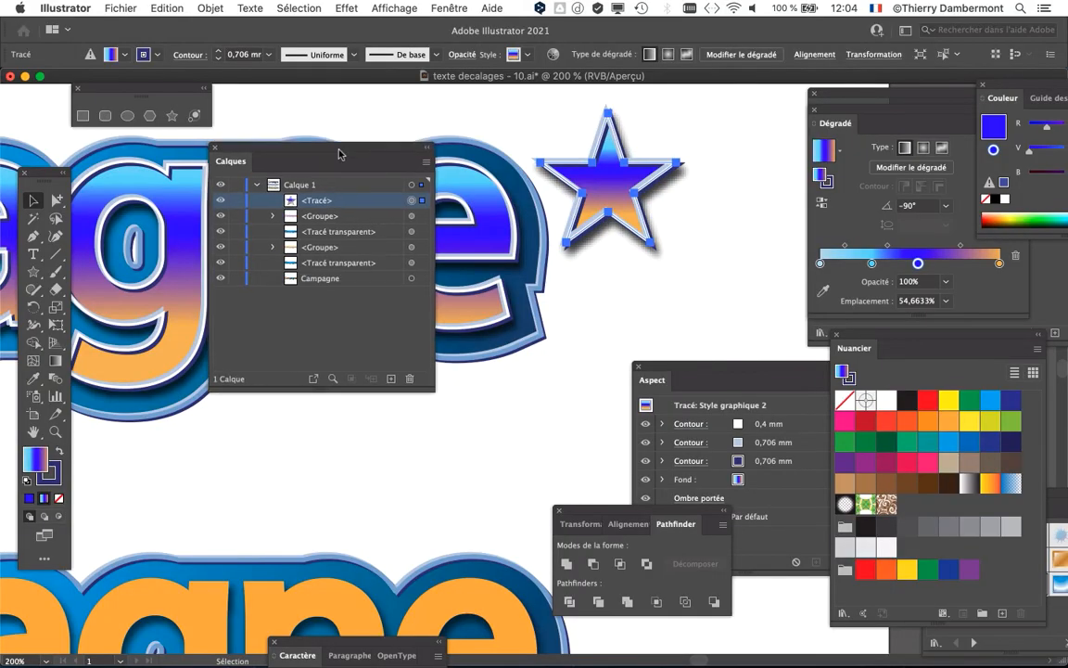
drag(327, 163, 475, 351)
- Move the star onto the "n" of the gradient "Campagne" lettering
drag(608, 190, 301, 226)
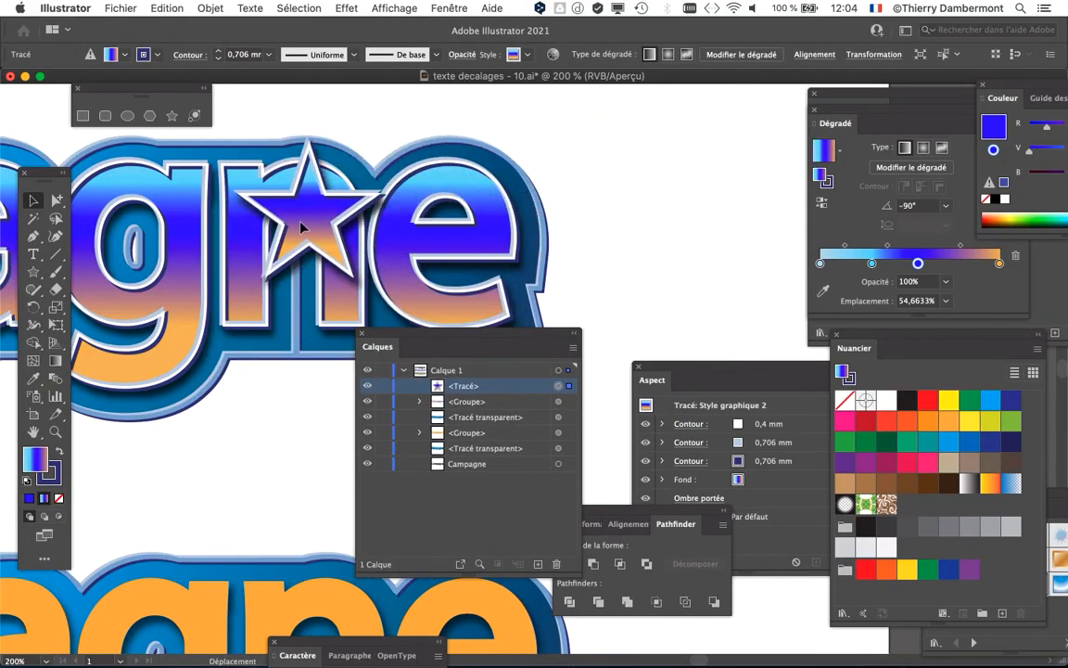
scroll(454, 263, down, 2)
drag(445, 283, 679, 252)
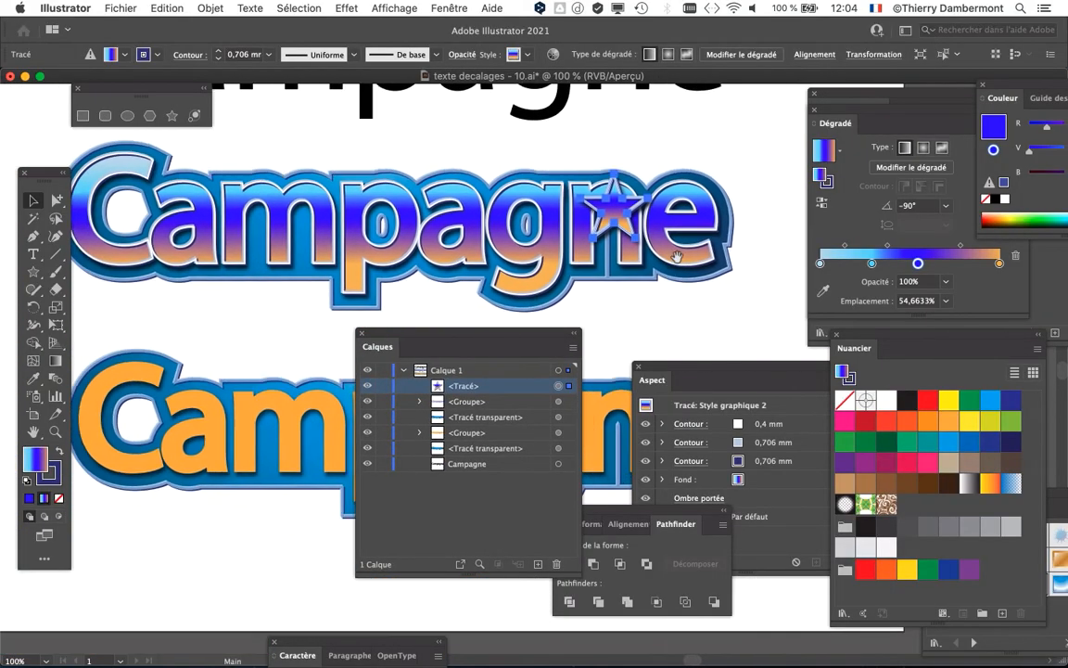
- Move the styled star onto the upper-left edge of the gradient "C", deselect it and shift the Calques panel below the lettering
click(649, 318)
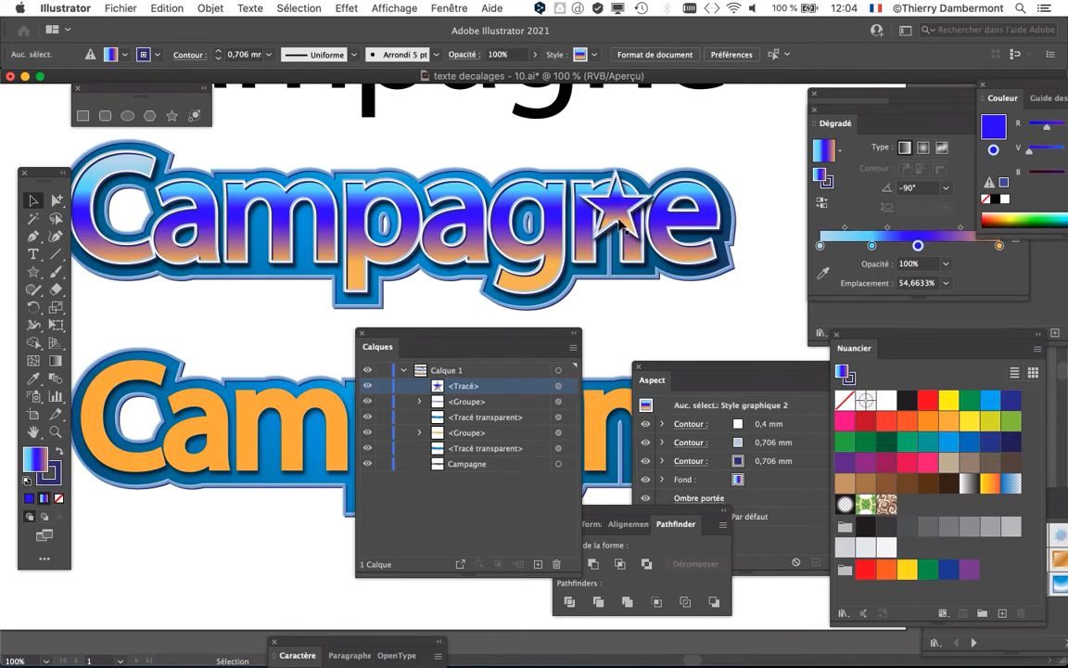
click(172, 184)
drag(173, 184, 489, 191)
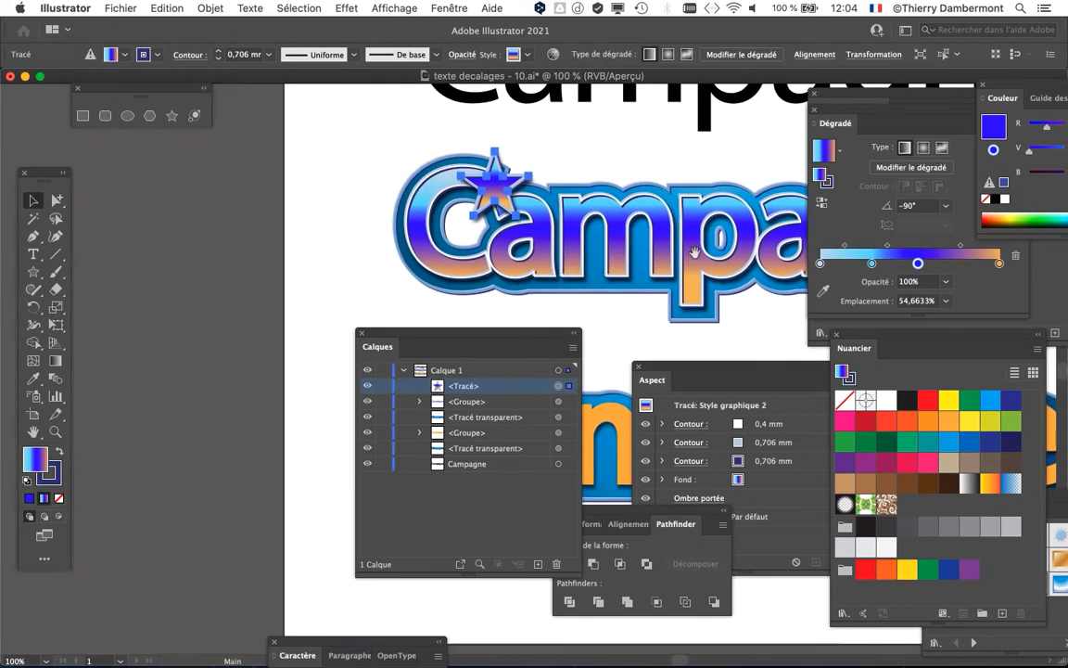
click(349, 211)
drag(593, 312, 368, 293)
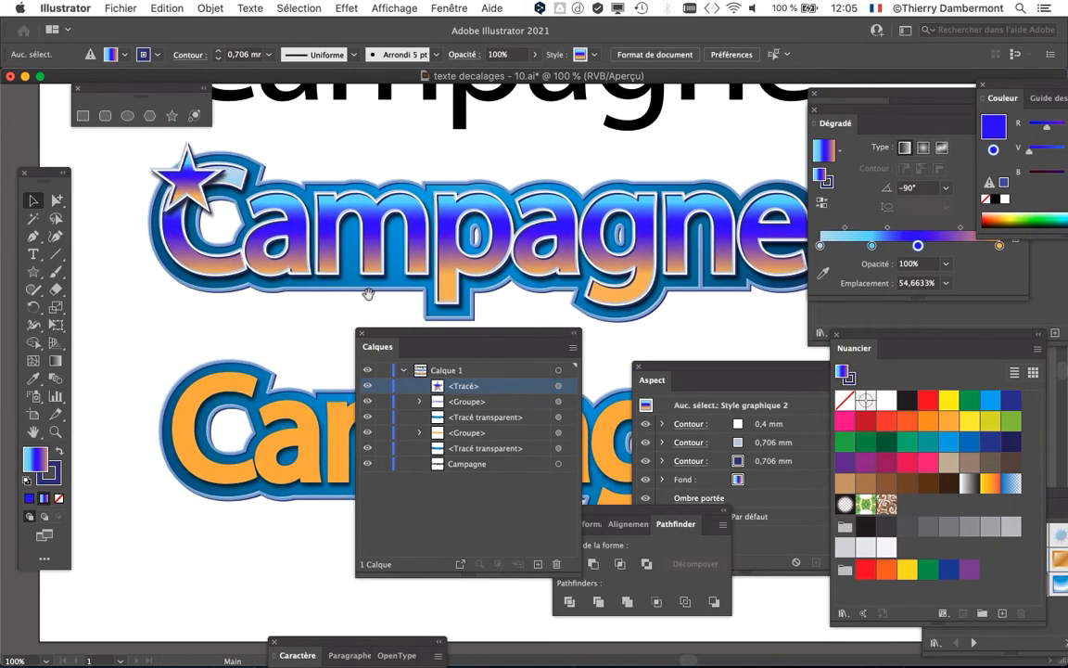
drag(456, 331, 379, 345)
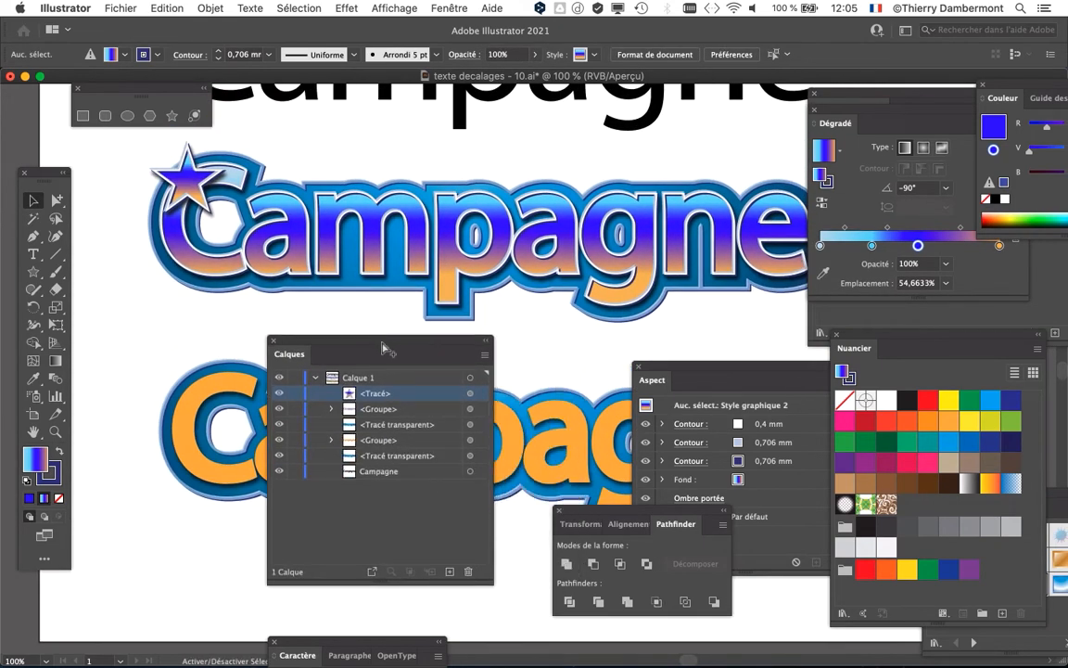
- Draw a second star beside the final "e" of the gradient "Campagne", giving it a solid blue fill and no stroke
drag(581, 231, 355, 219)
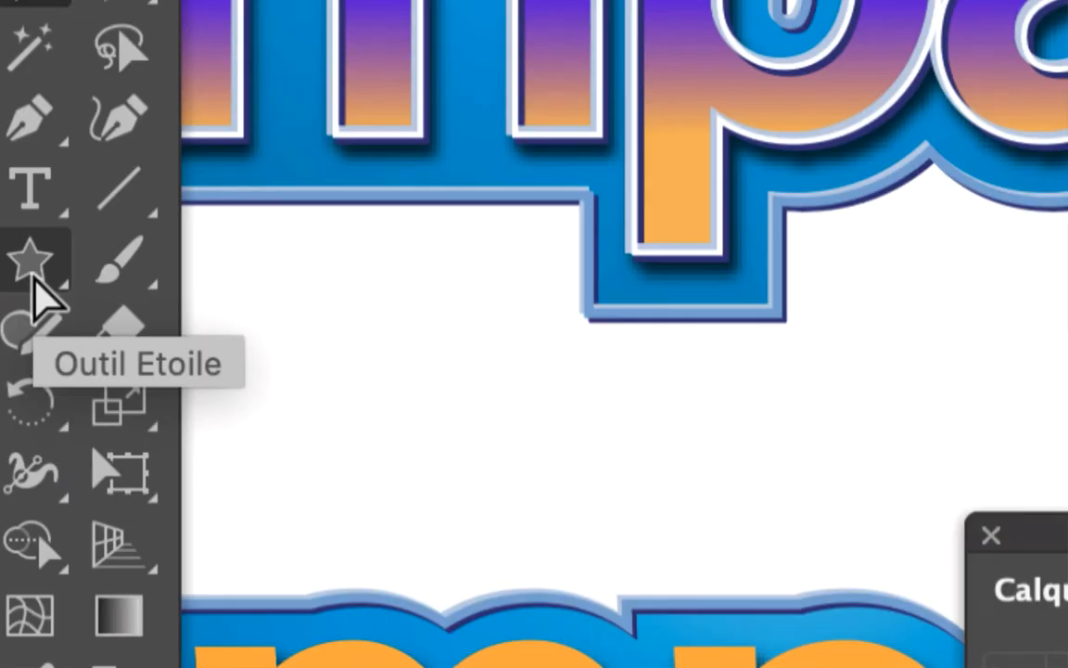
click(33, 275)
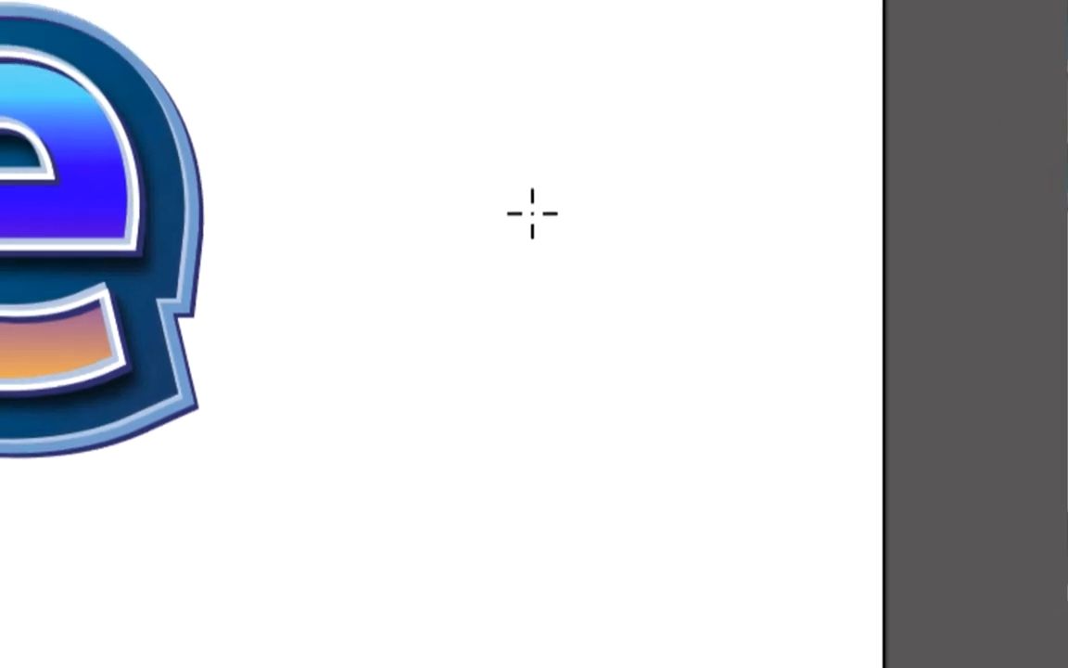
drag(406, 141, 557, 228)
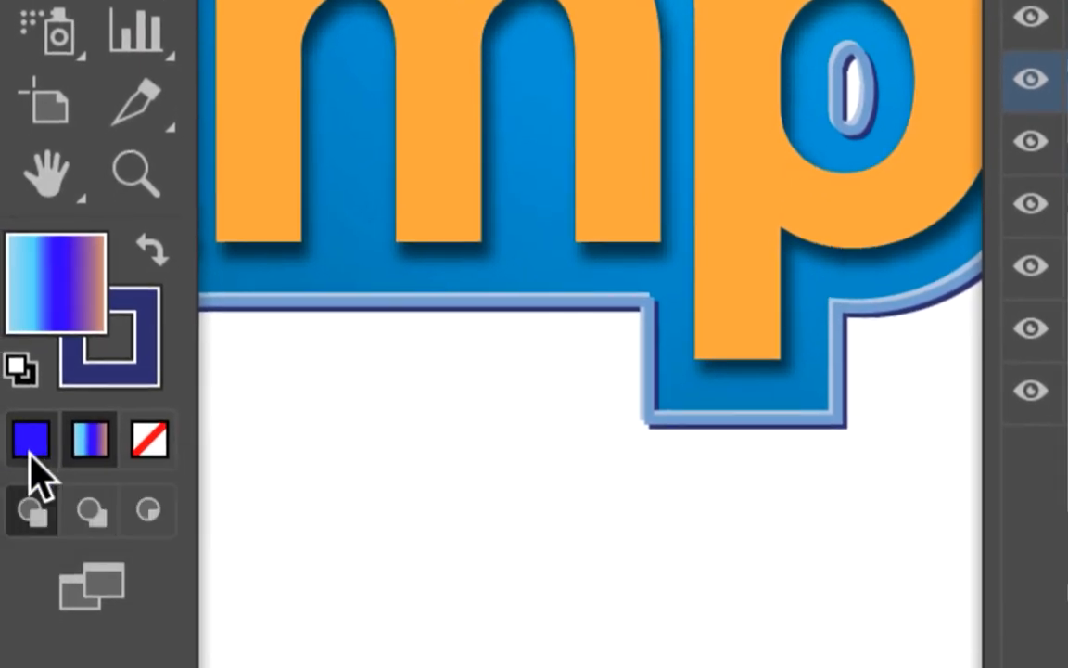
click(33, 575)
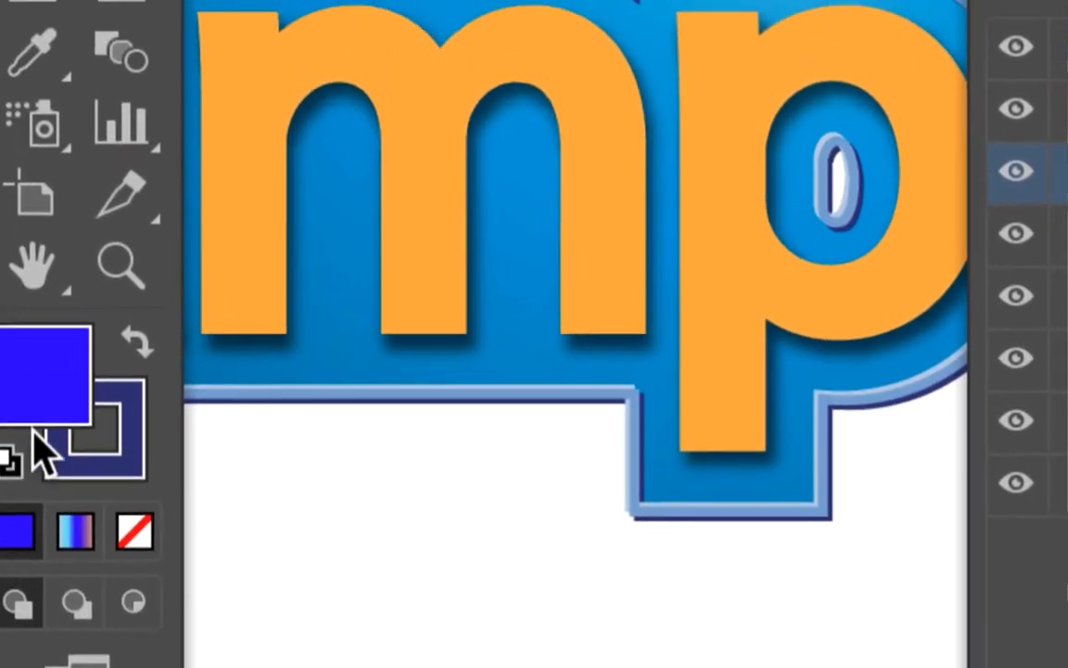
click(82, 386)
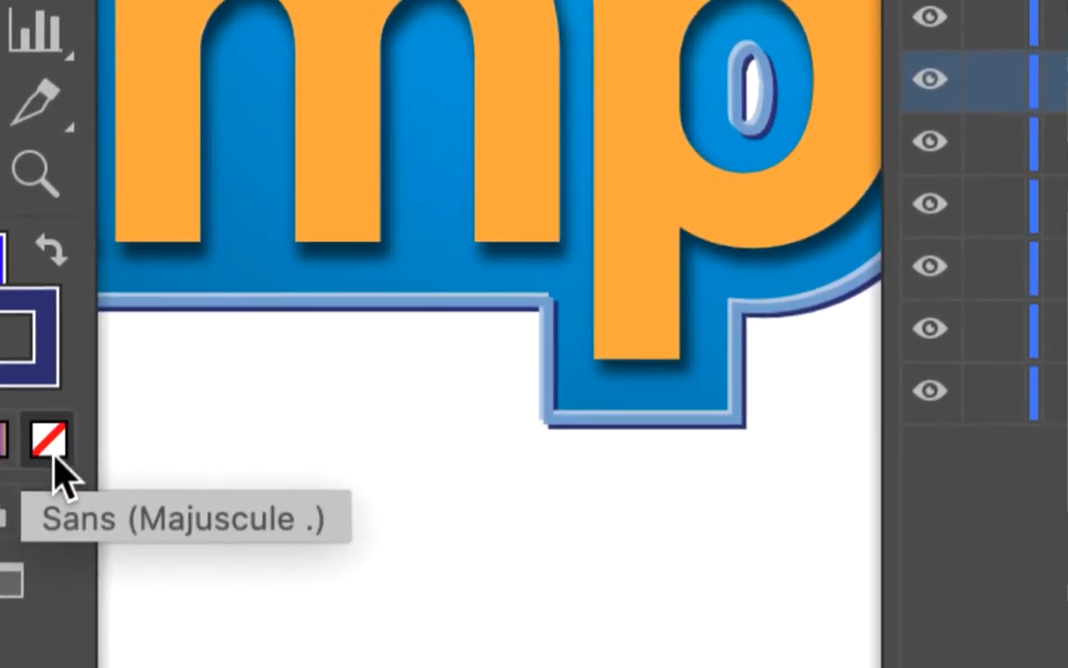
click(107, 489)
click(9, 360)
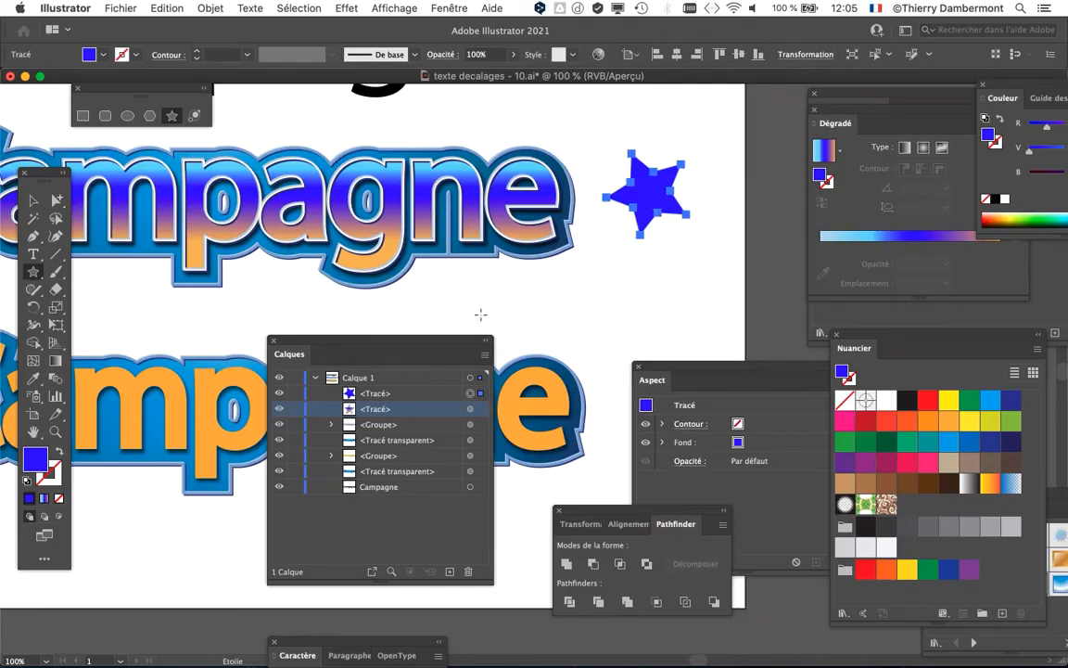
- Place the Calques panel next to the new star and highlight its path, followed by the gradient lettering's group
drag(440, 348, 470, 115)
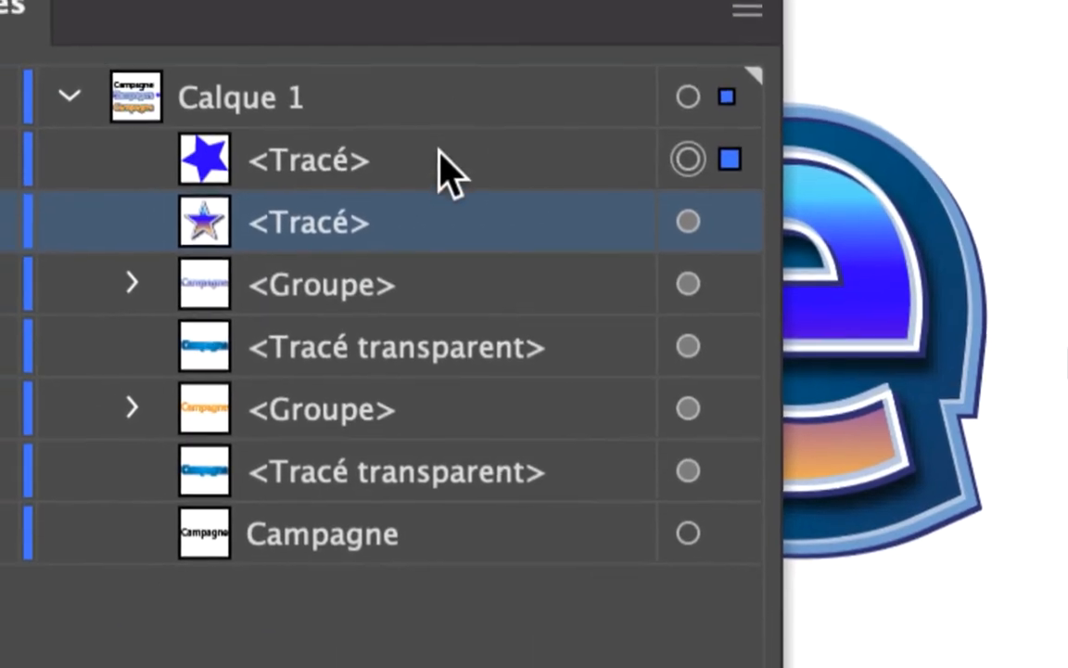
click(389, 212)
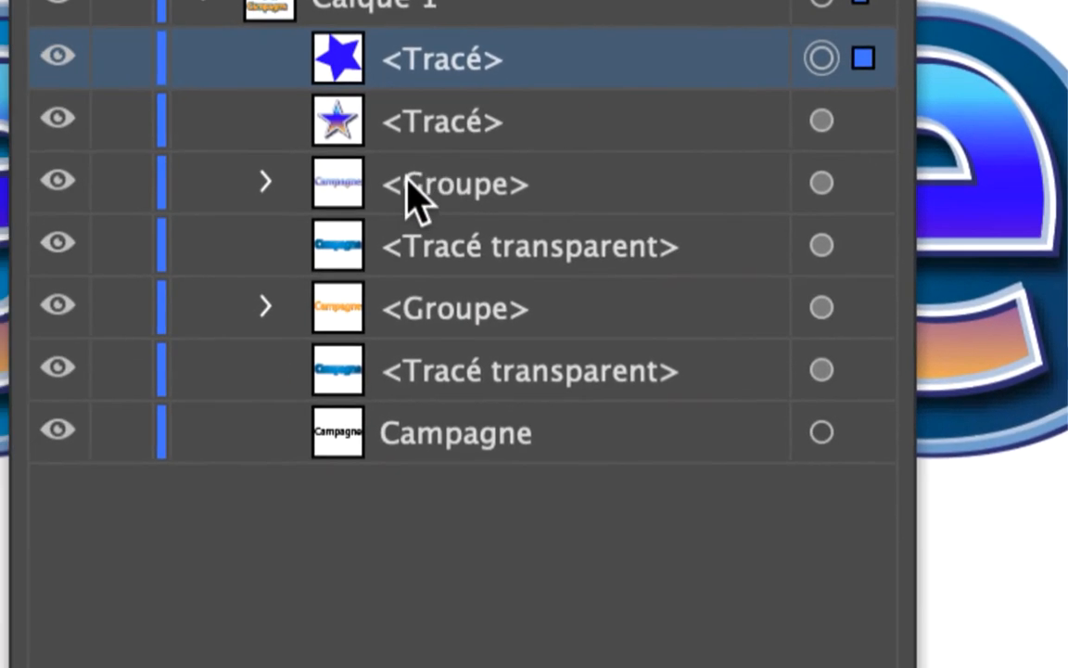
click(306, 295)
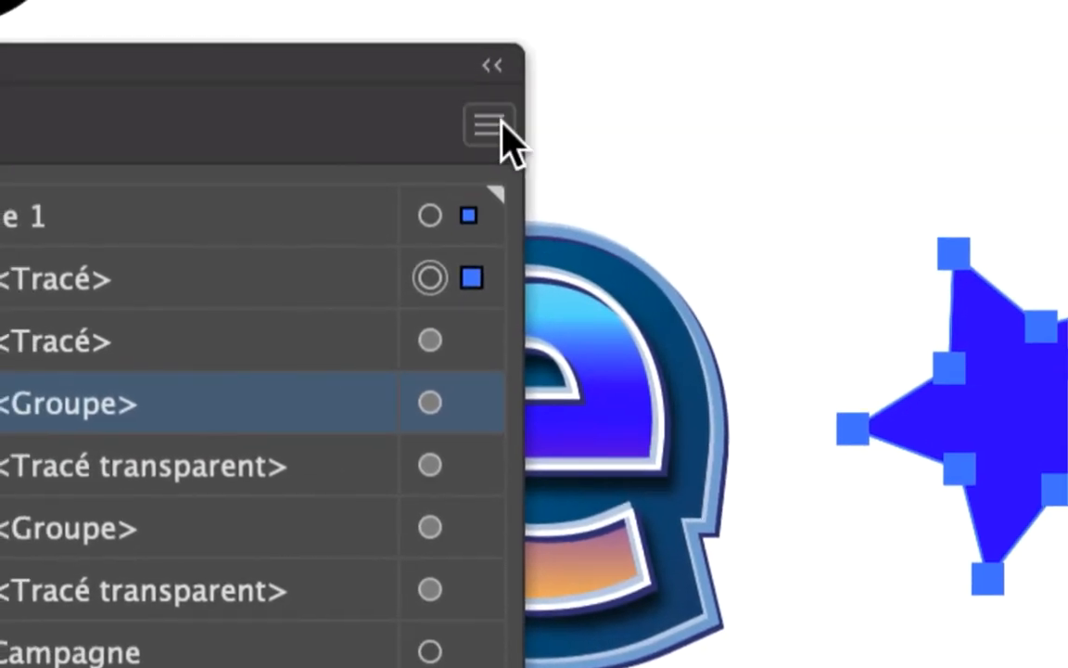
- Increase the row size of the Calques panel for larger thumbnails and enlarge the panel to fit all rows
click(502, 125)
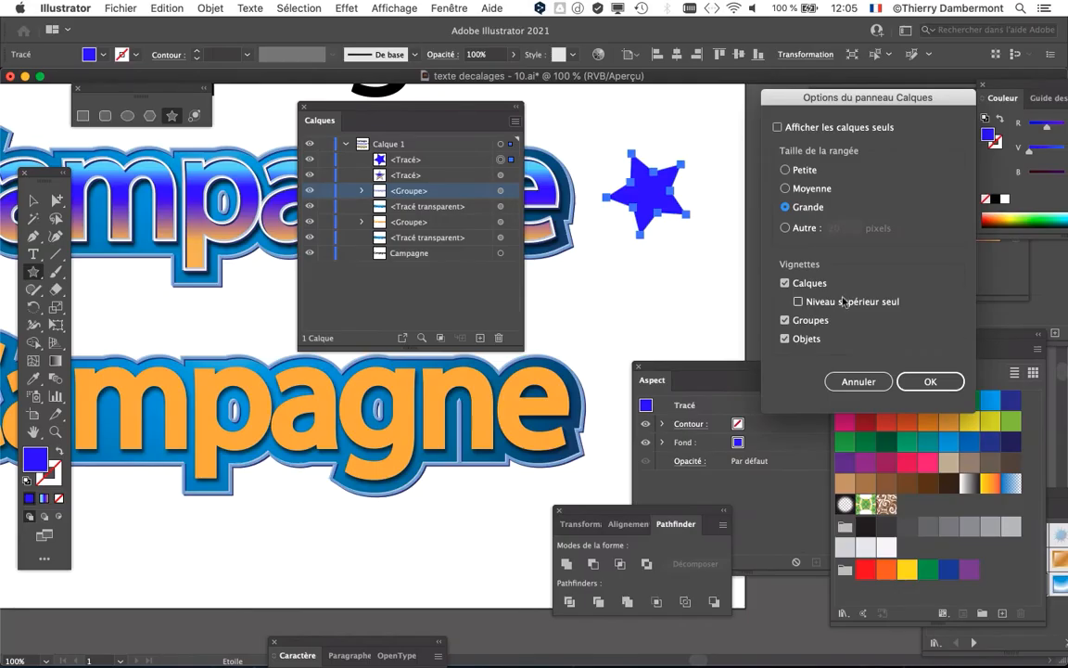
click(949, 388)
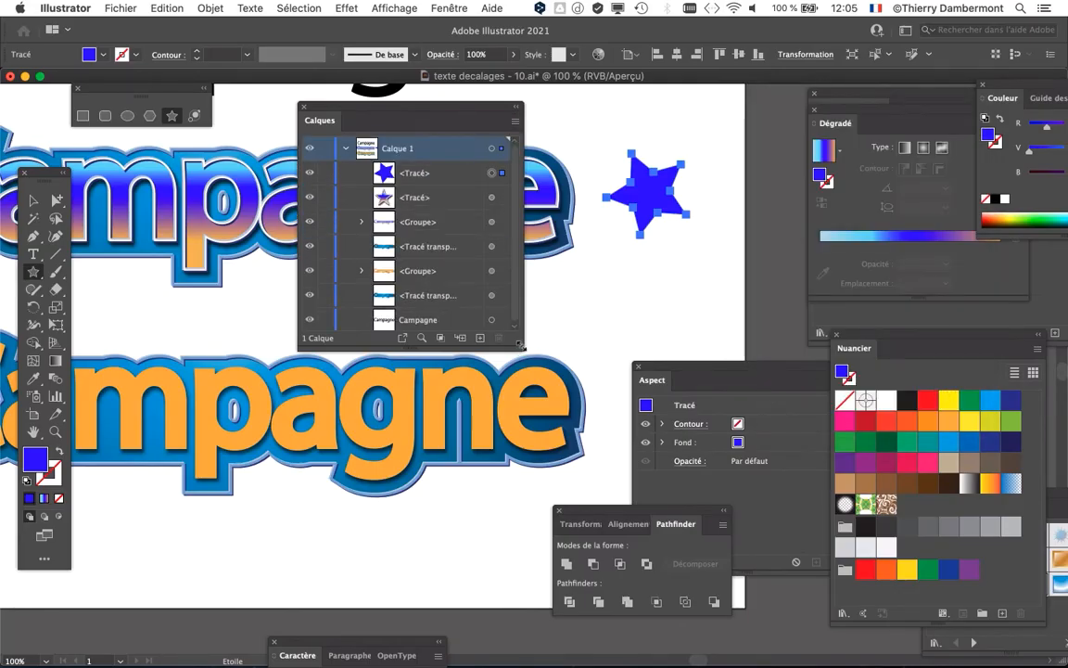
drag(521, 346, 583, 390)
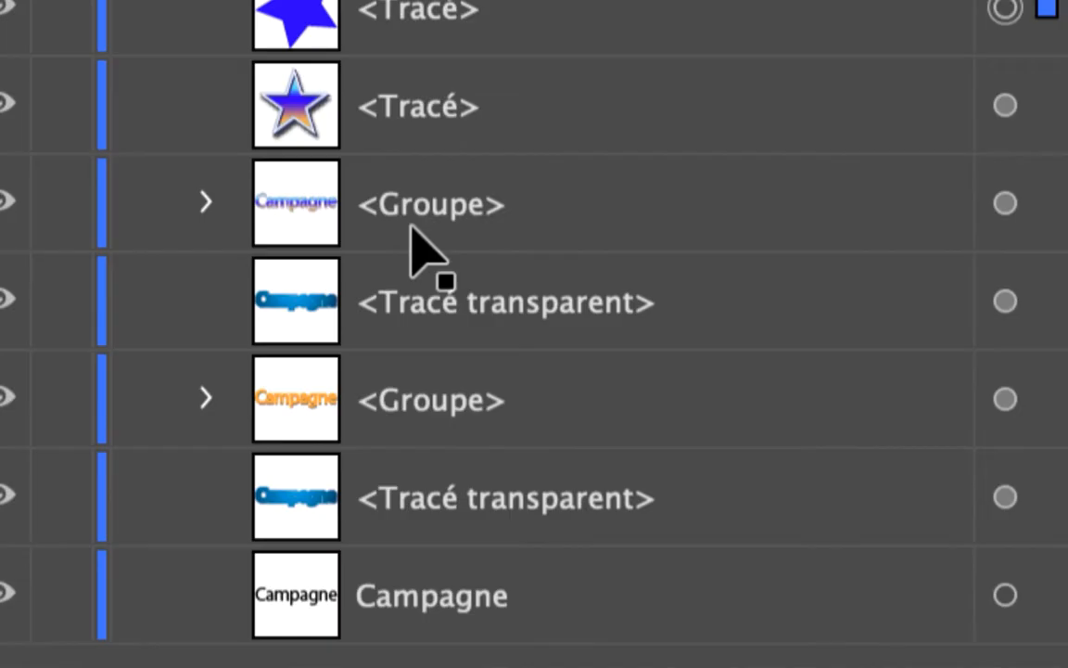
- Move the plain blue star's path into the gradient "Campagne" lettering's group in the layer list
click(399, 20)
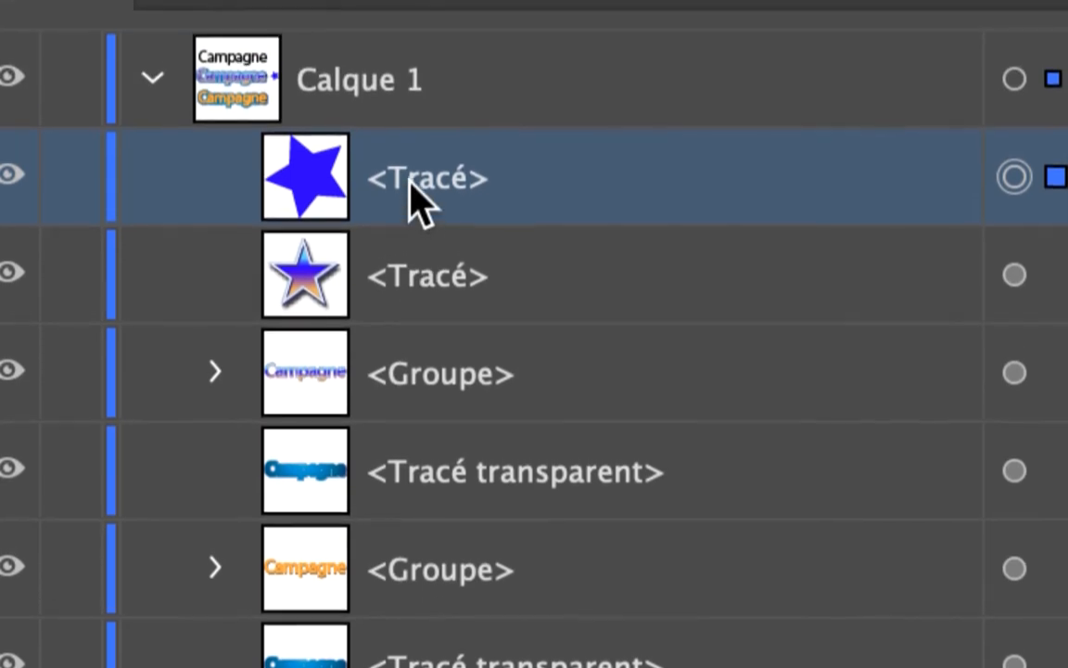
drag(572, 188, 561, 320)
mouse_move(439, 216)
mouse_down()
mouse_move(438, 229)
mouse_move(437, 219)
mouse_up()
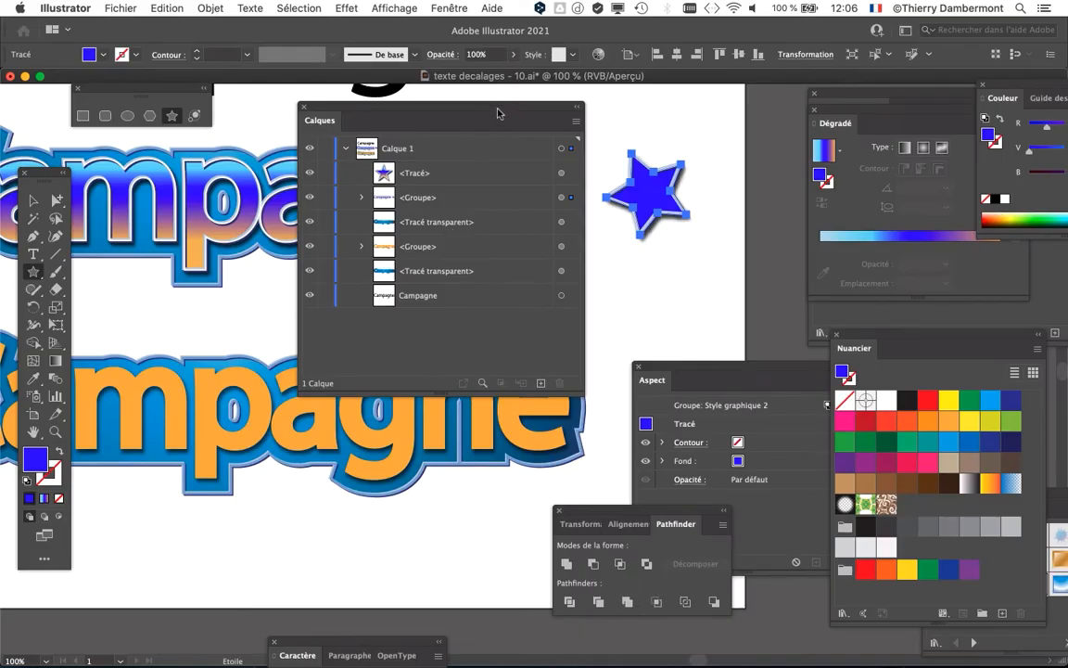
- Target the gradient lettering's group and rearrange the Calques and Pathfinder panels to reveal the group's full appearance list
drag(497, 113, 598, 327)
scroll(664, 206, up, 3)
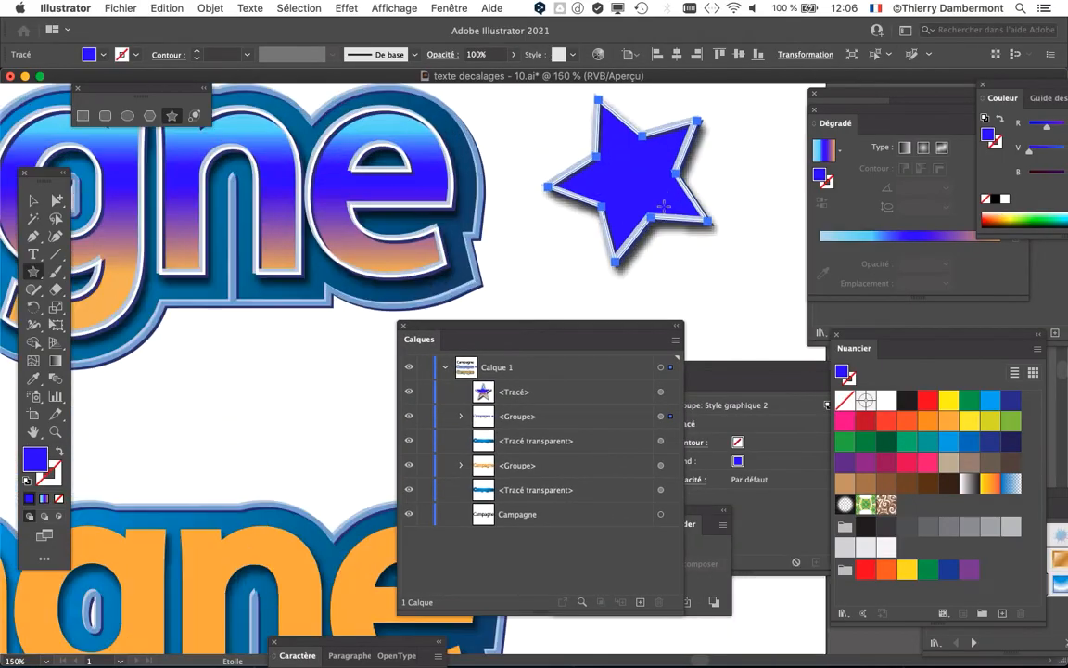
scroll(587, 192, right, 5)
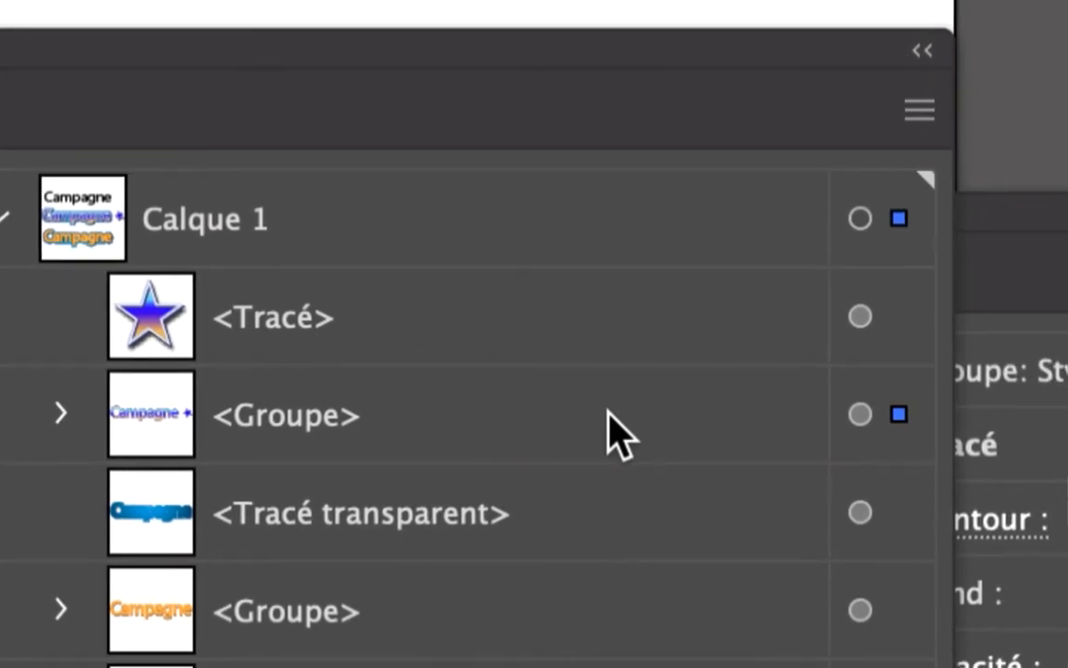
click(732, 398)
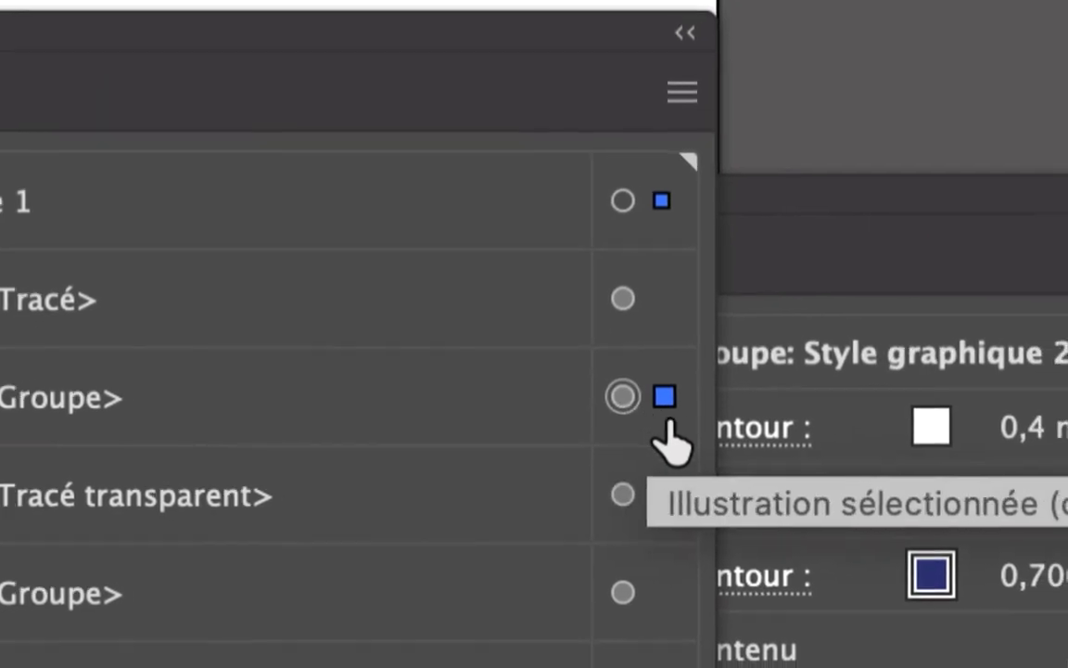
drag(679, 429, 720, 430)
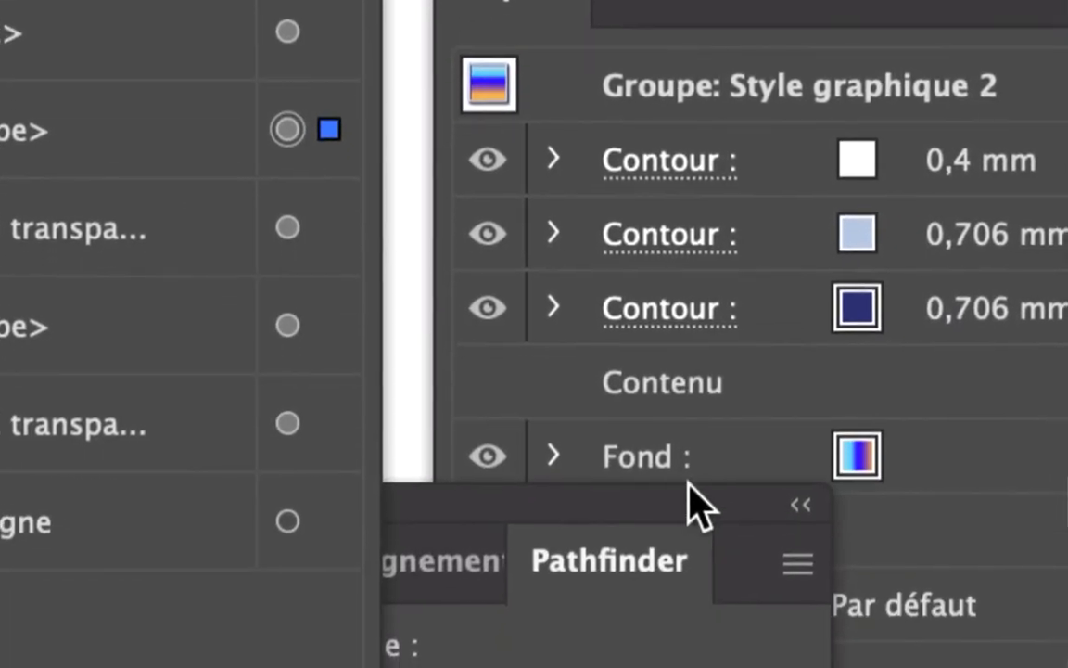
drag(697, 508, 0, 667)
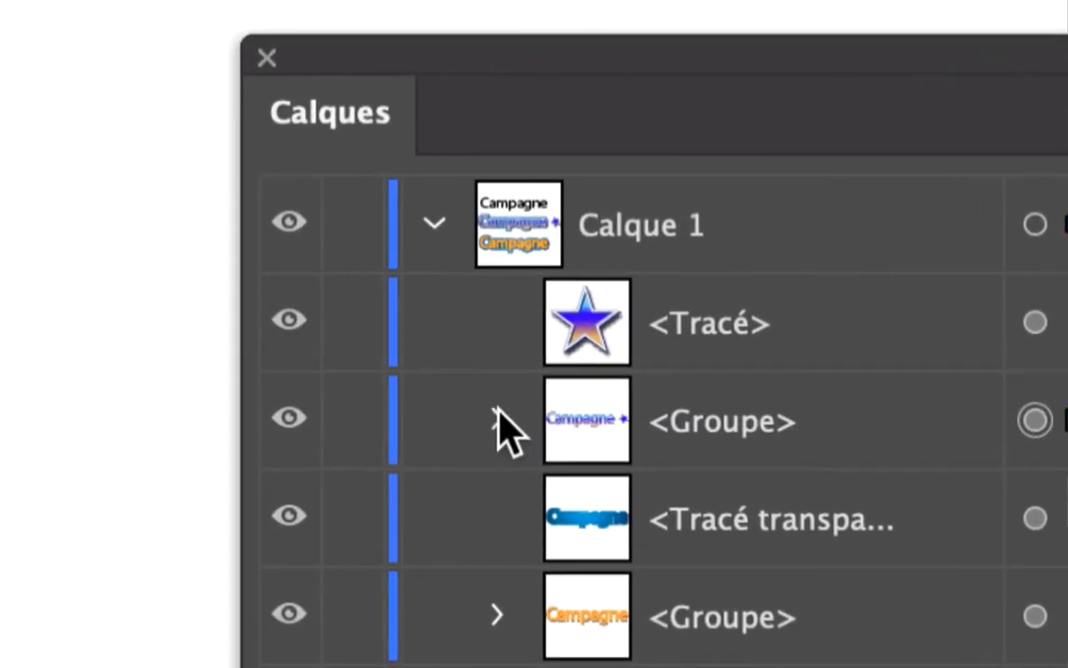
- Remove the blue fill from the star inside the gradient lettering's group, target the whole group again and collapse it
click(501, 419)
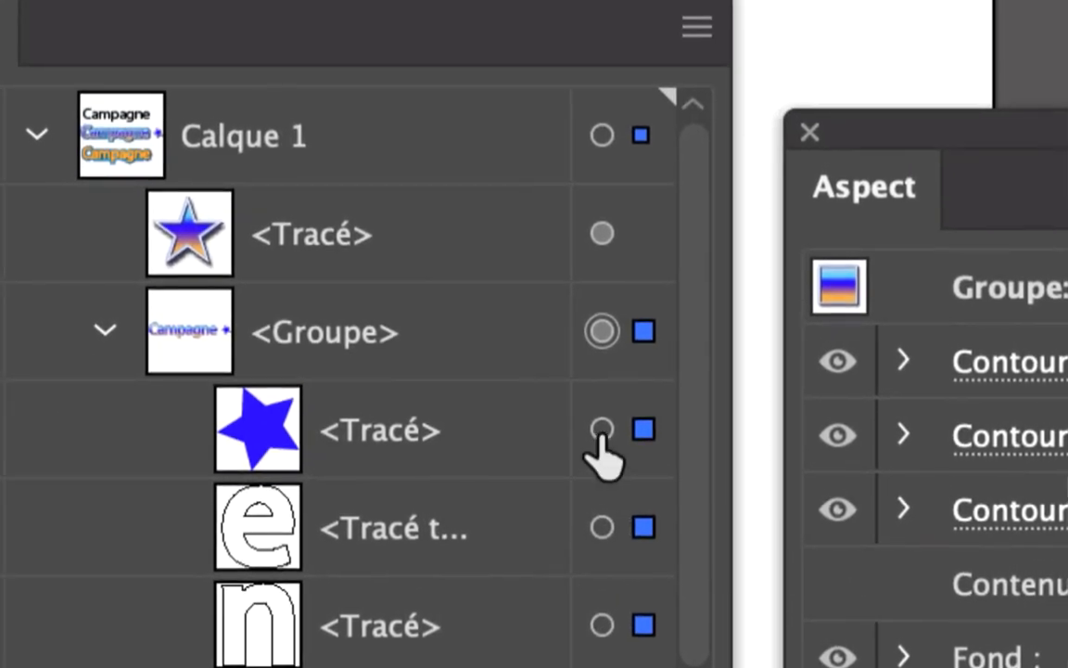
click(608, 200)
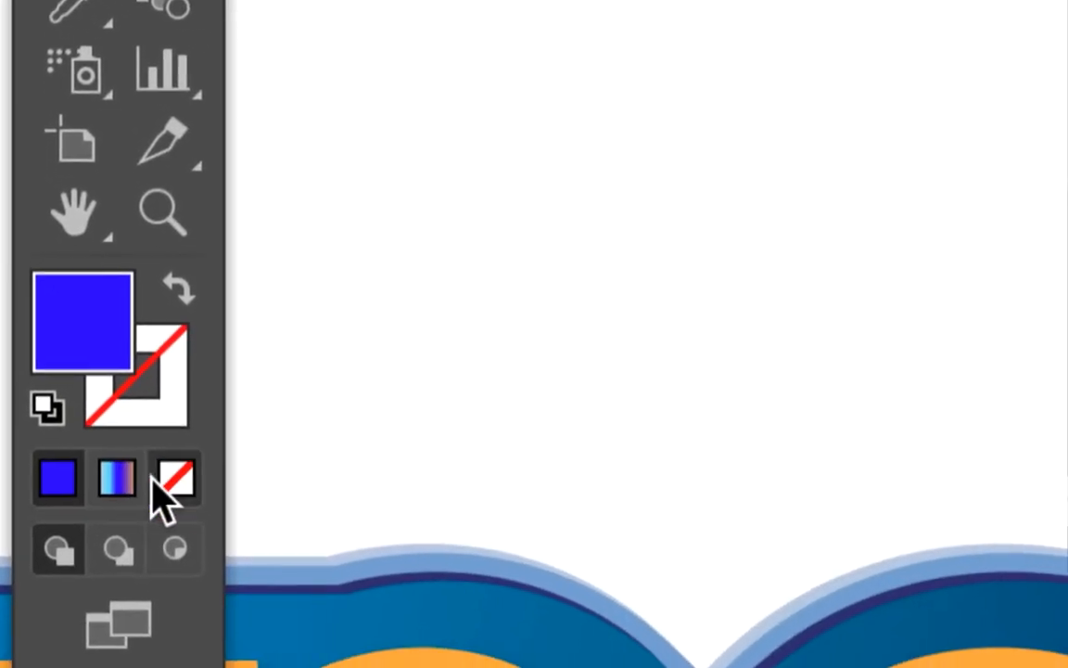
click(232, 568)
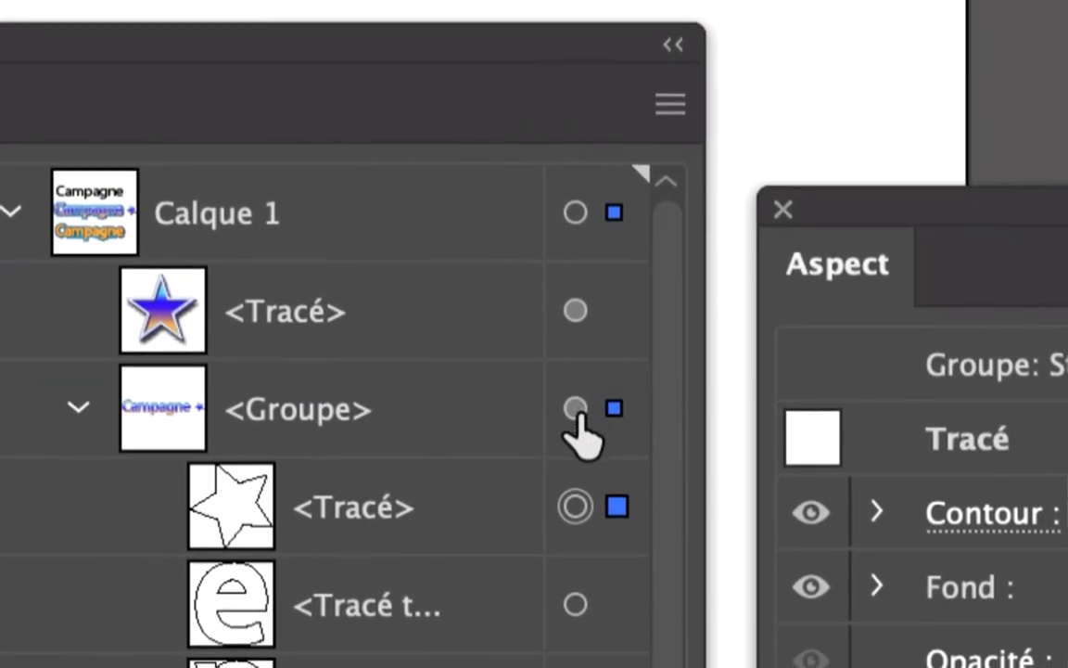
click(575, 410)
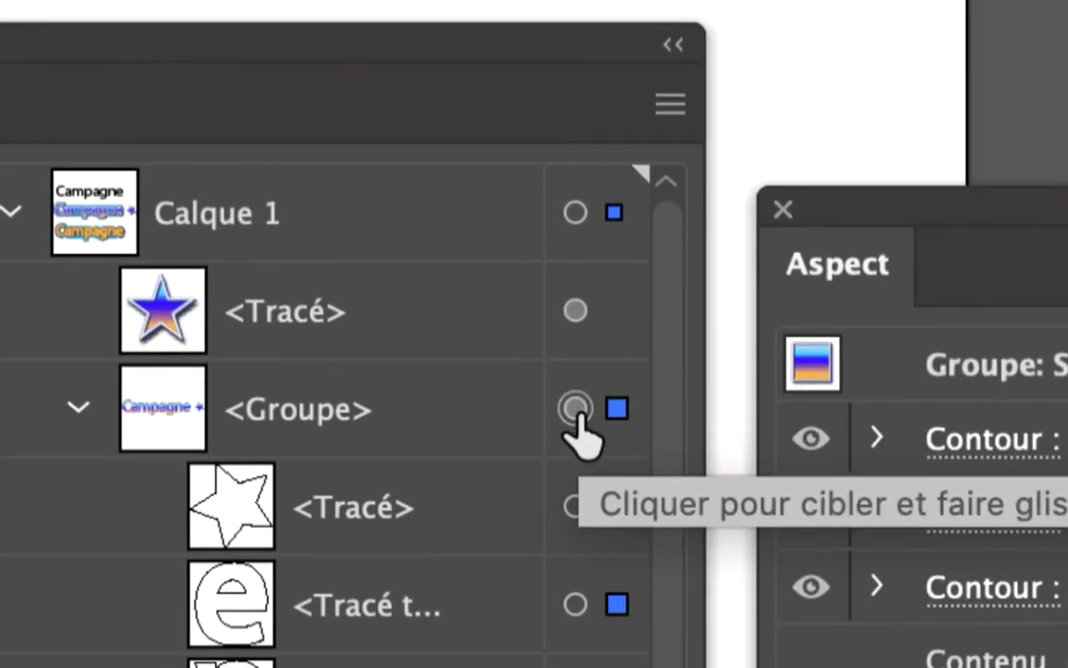
click(79, 406)
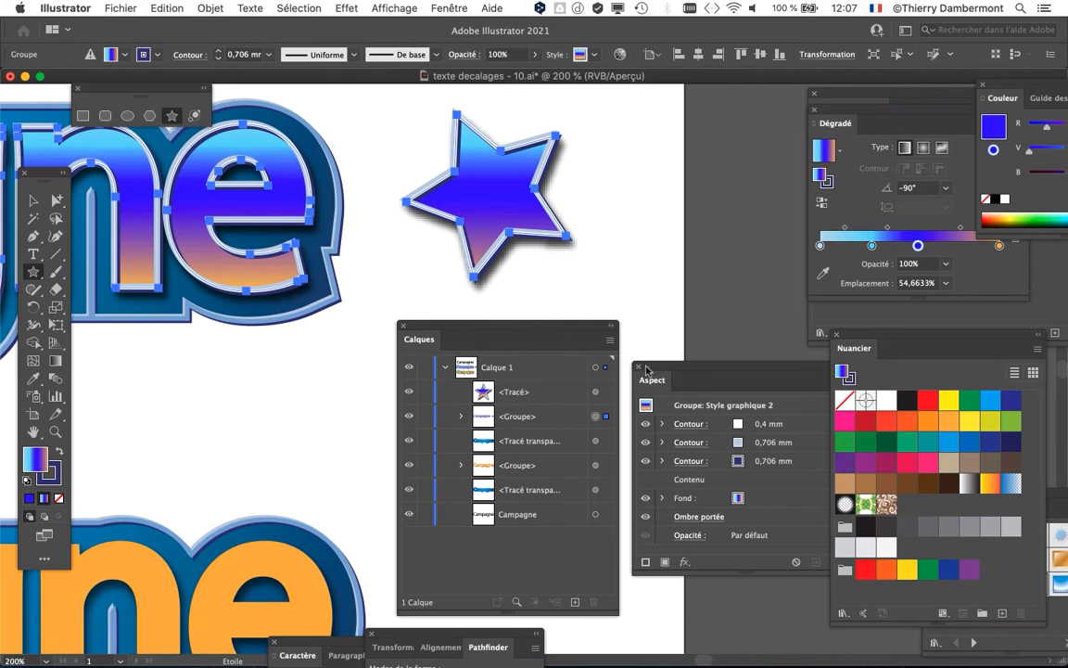
- Arrange the Aspect panel below the grouped star and the Calques panel beside it, making the Aspect panel taller
drag(646, 371, 665, 509)
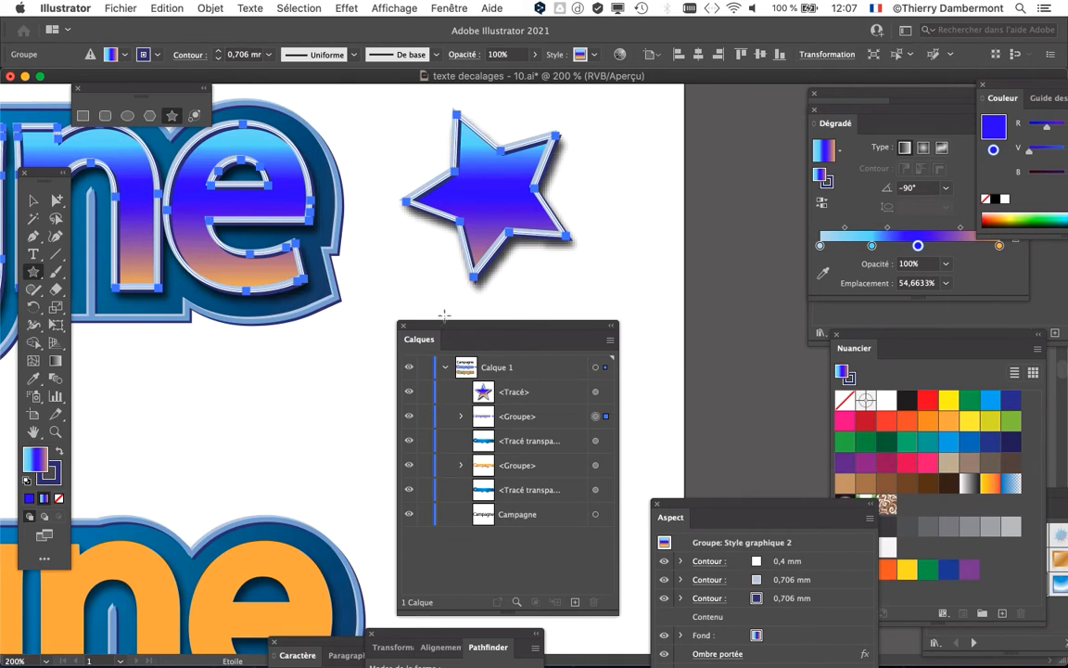
drag(444, 341, 654, 158)
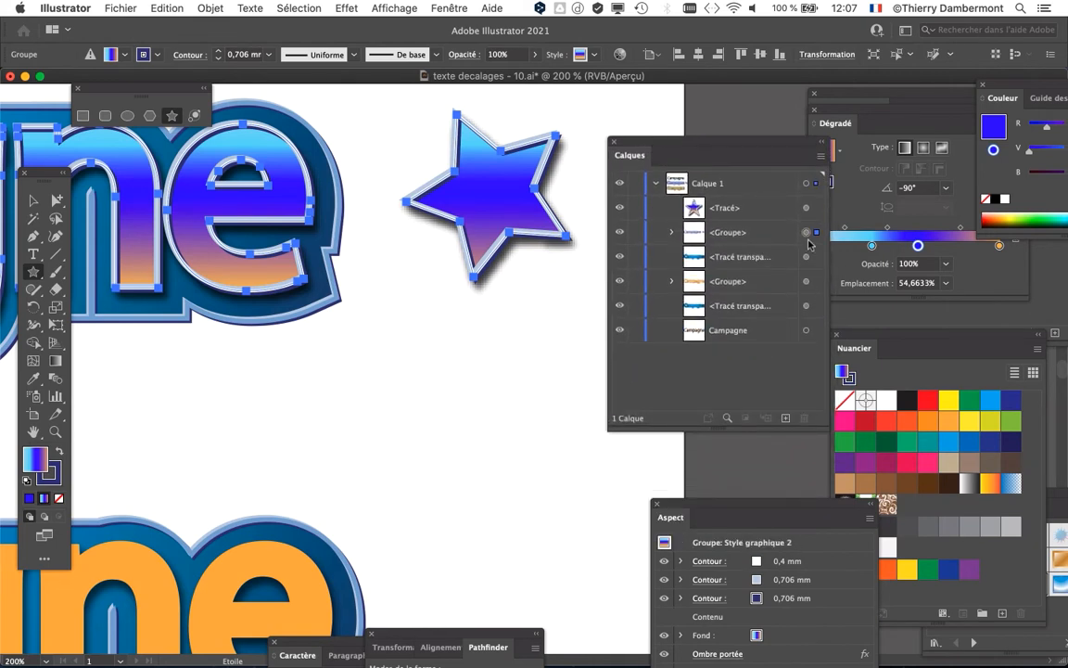
drag(696, 516, 388, 332)
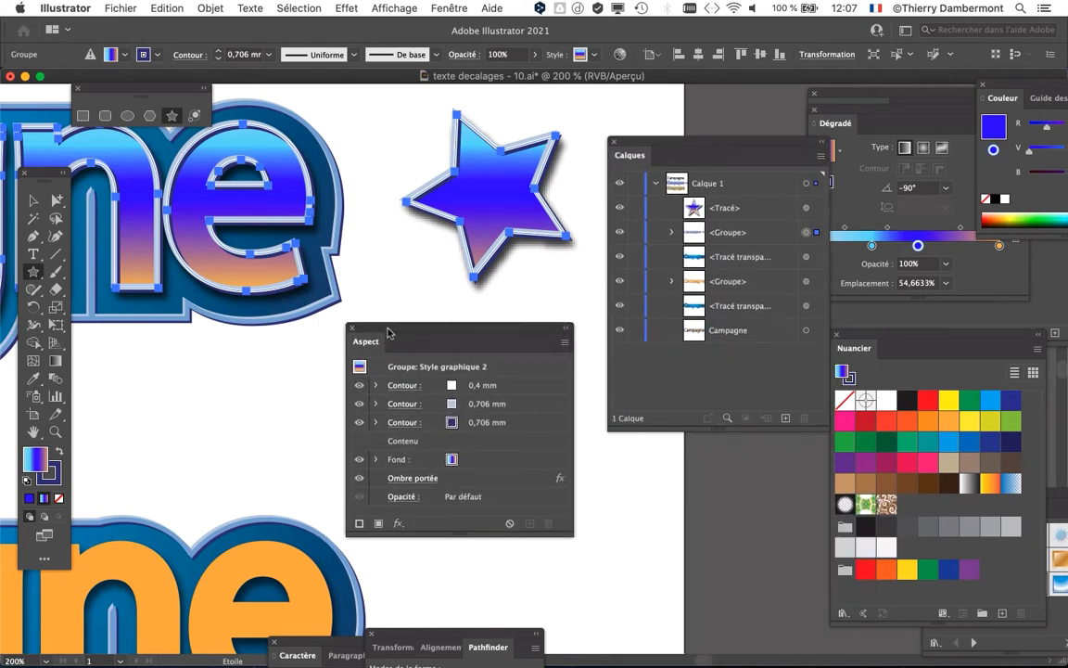
drag(517, 535, 522, 582)
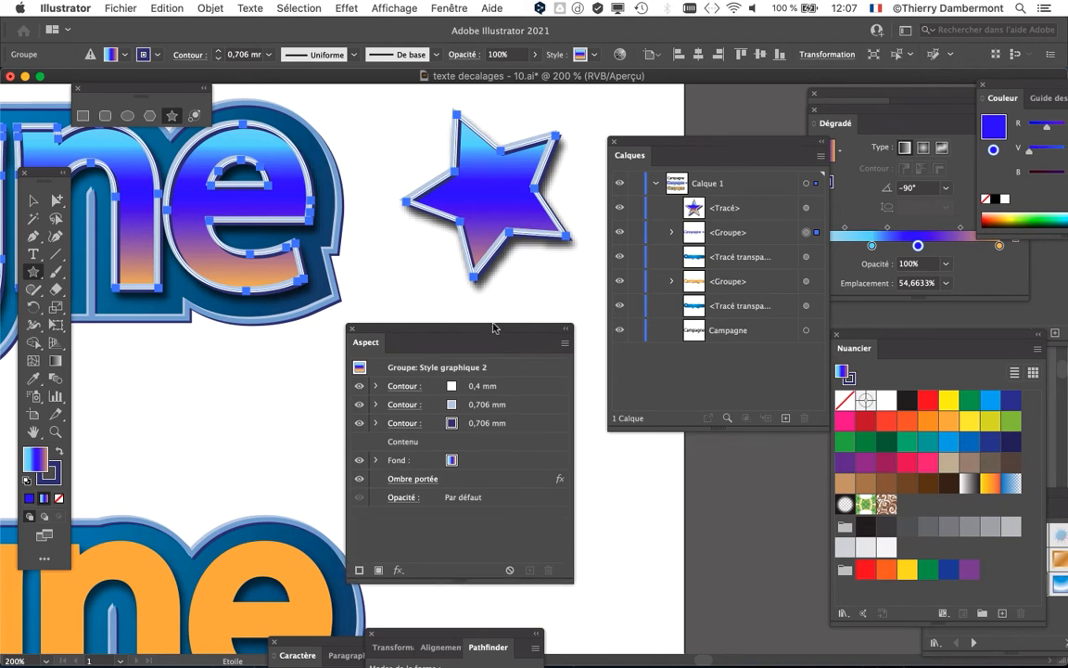
drag(428, 224, 298, 229)
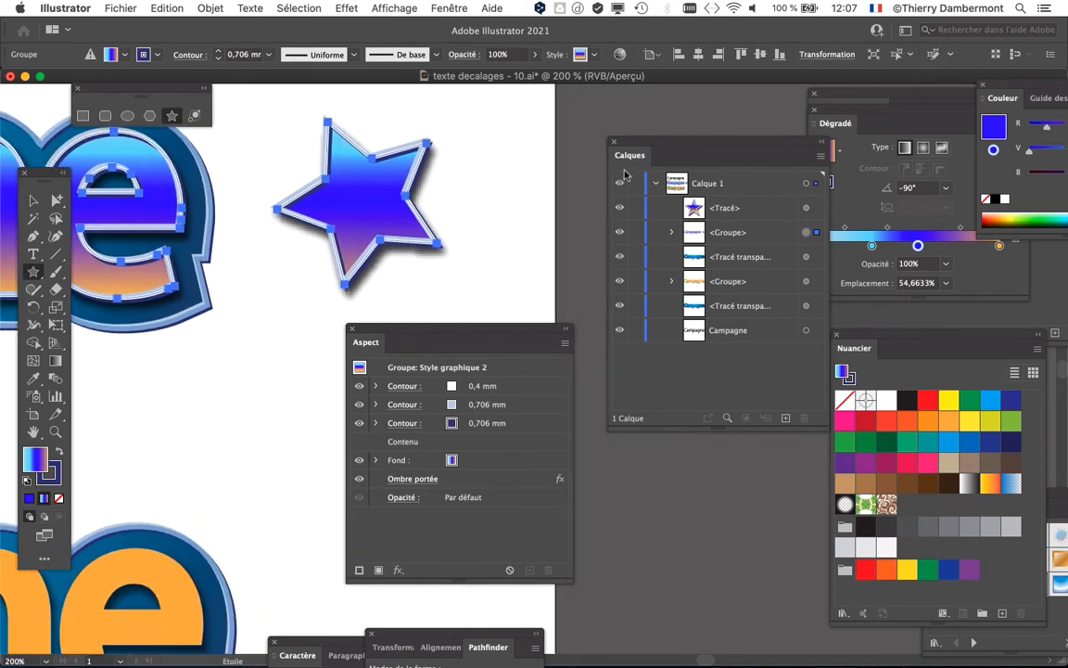
drag(505, 333, 337, 367)
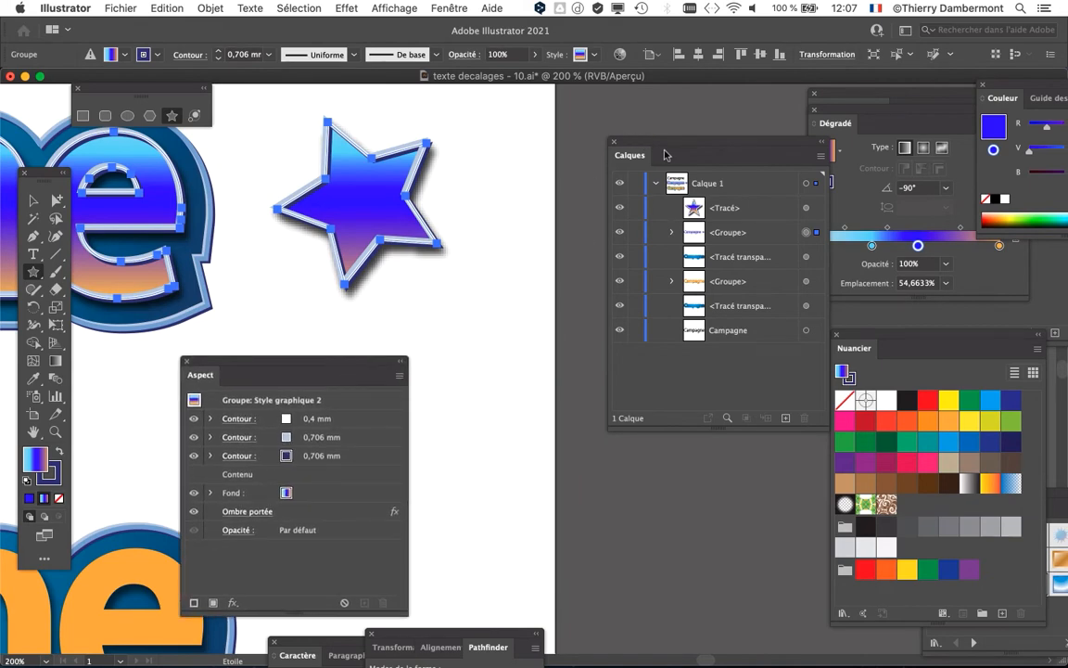
drag(664, 155, 547, 127)
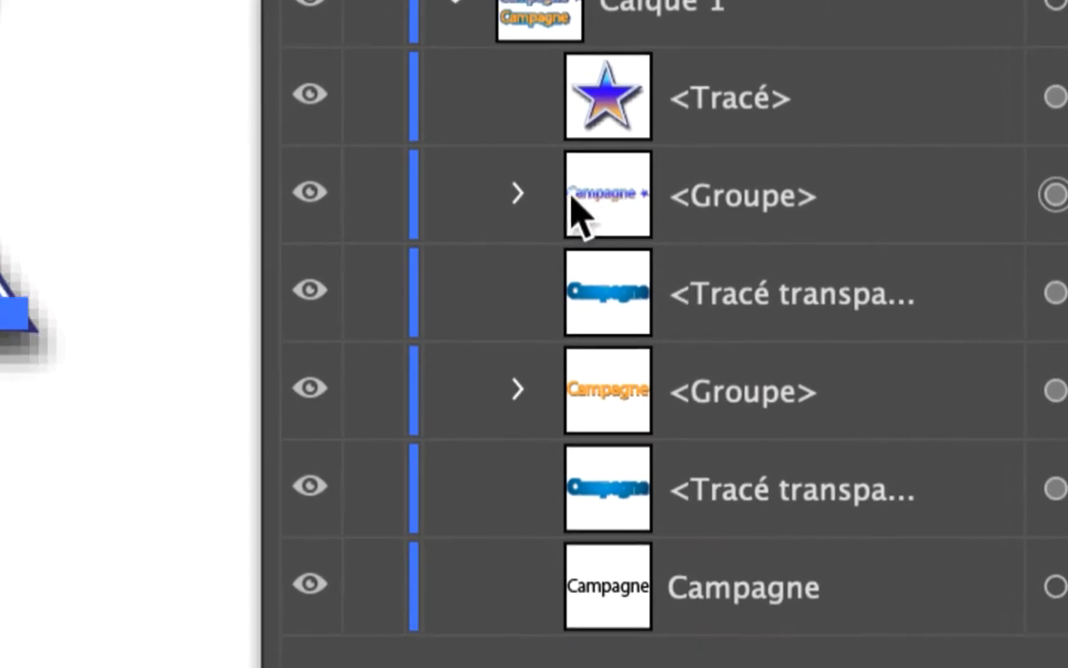
- Expand the gradient lettering's group, target its "e" path, target the whole group again to compare their appearances, and collapse it
click(552, 193)
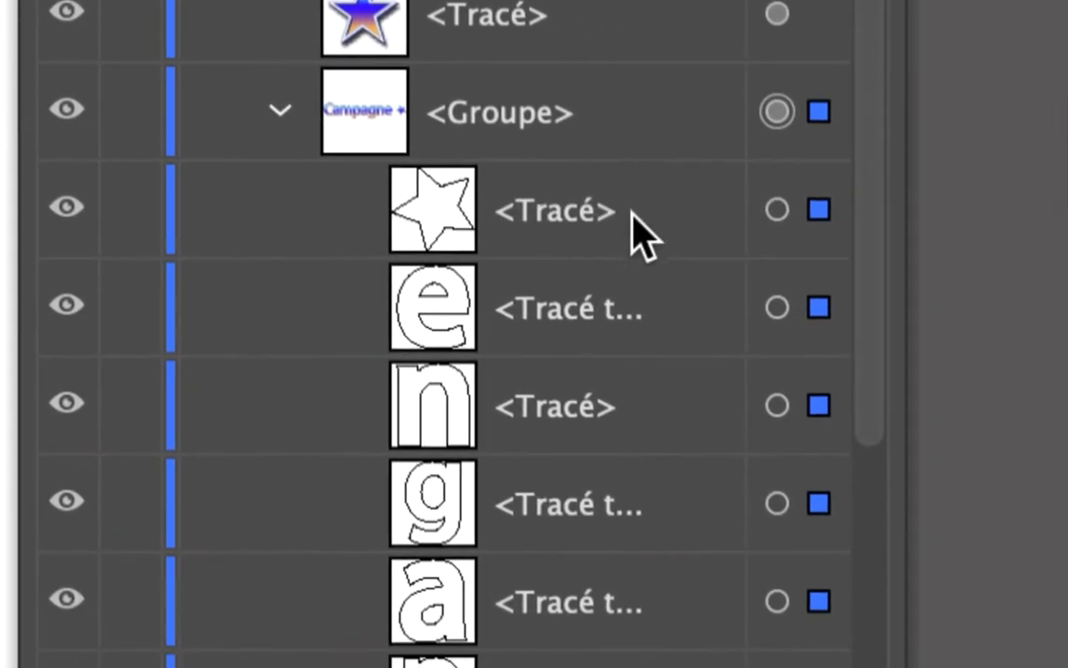
click(678, 231)
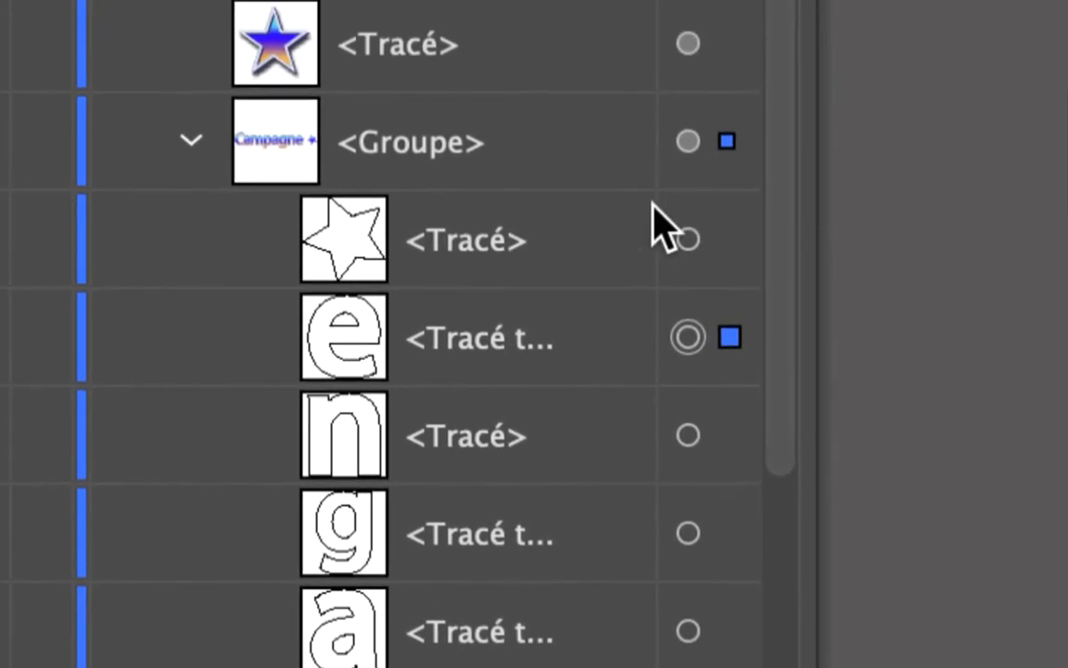
click(661, 192)
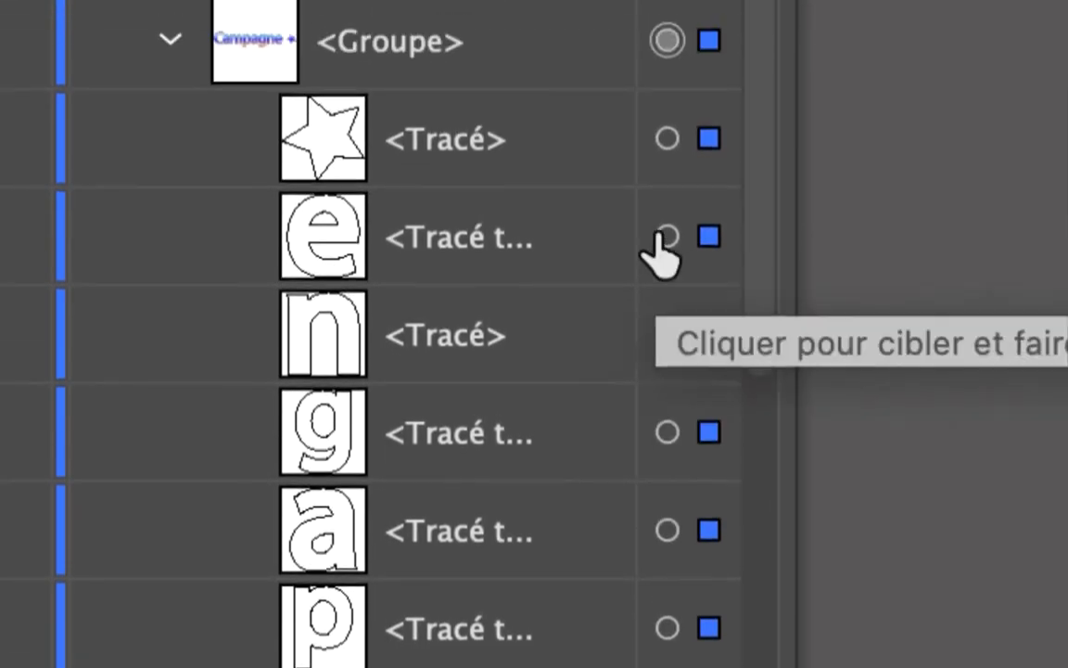
scroll(660, 255, up, 1)
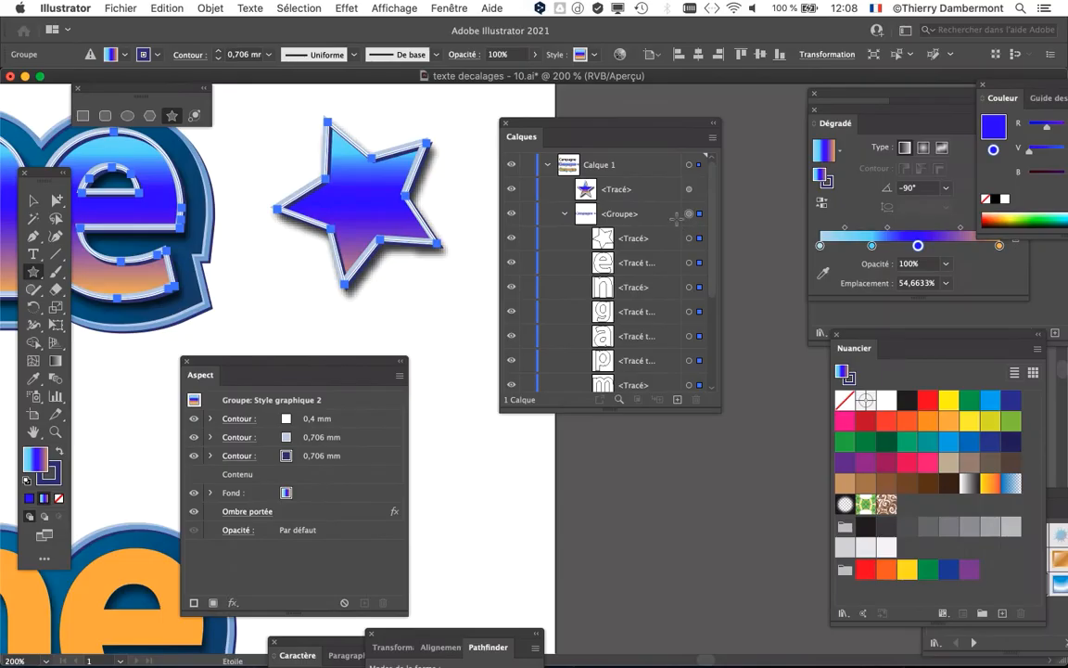
click(565, 215)
- Make the Calques panel shorter and wider and place it below the gradient lettering
drag(717, 407, 756, 362)
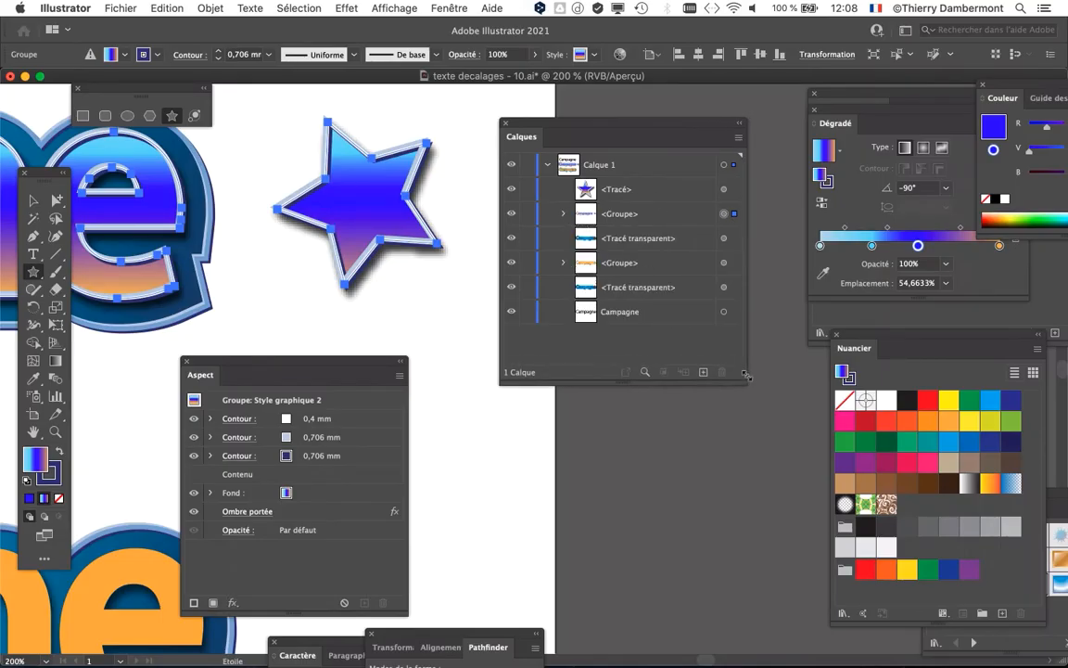
drag(613, 133, 644, 128)
key(super+minus)
key(super+minus)
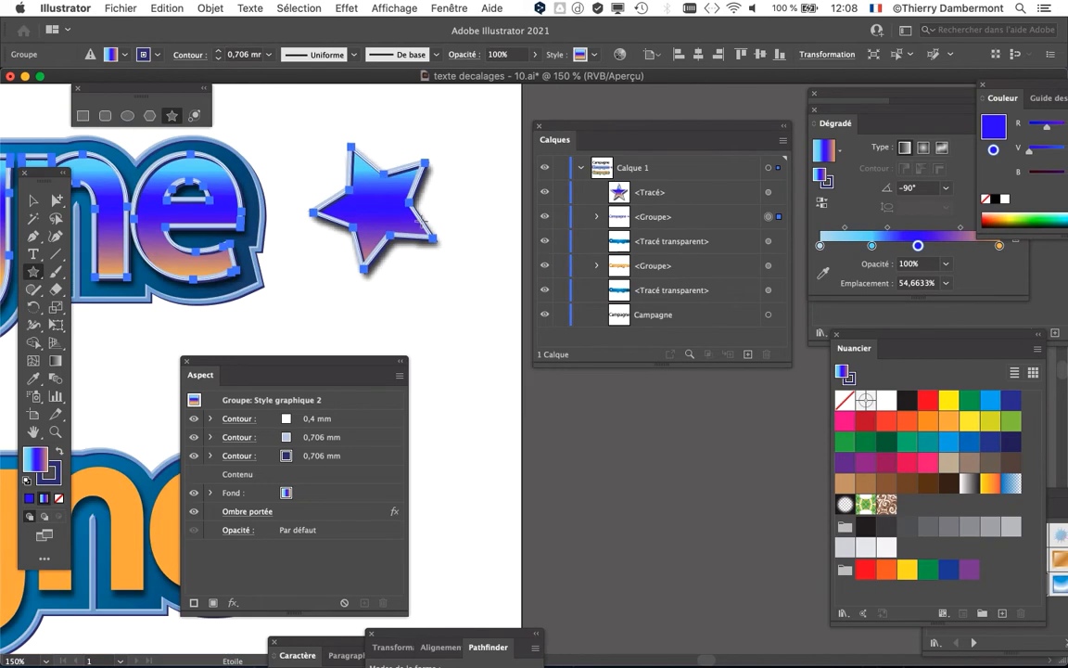
key(super+minus)
drag(601, 137, 614, 325)
- Move the toolbar clear of the lettering, deselect everything with the Selection tool and shift the panel overlapping the Dégradé panel
scroll(334, 278, left, 5)
key(super+plus)
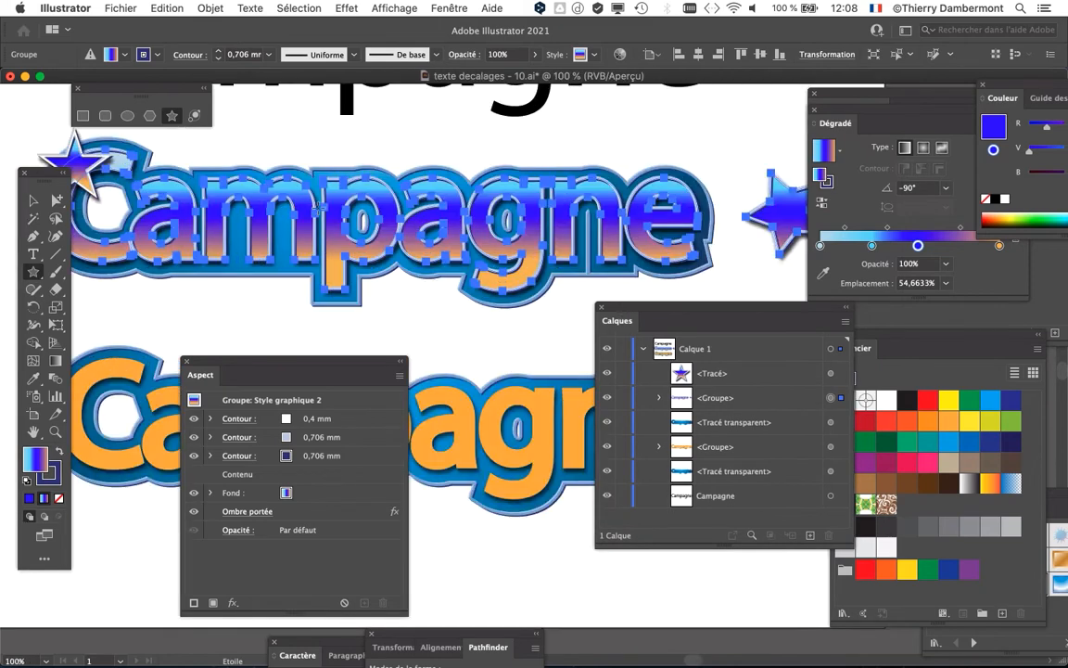
drag(51, 174, 33, 220)
key(v)
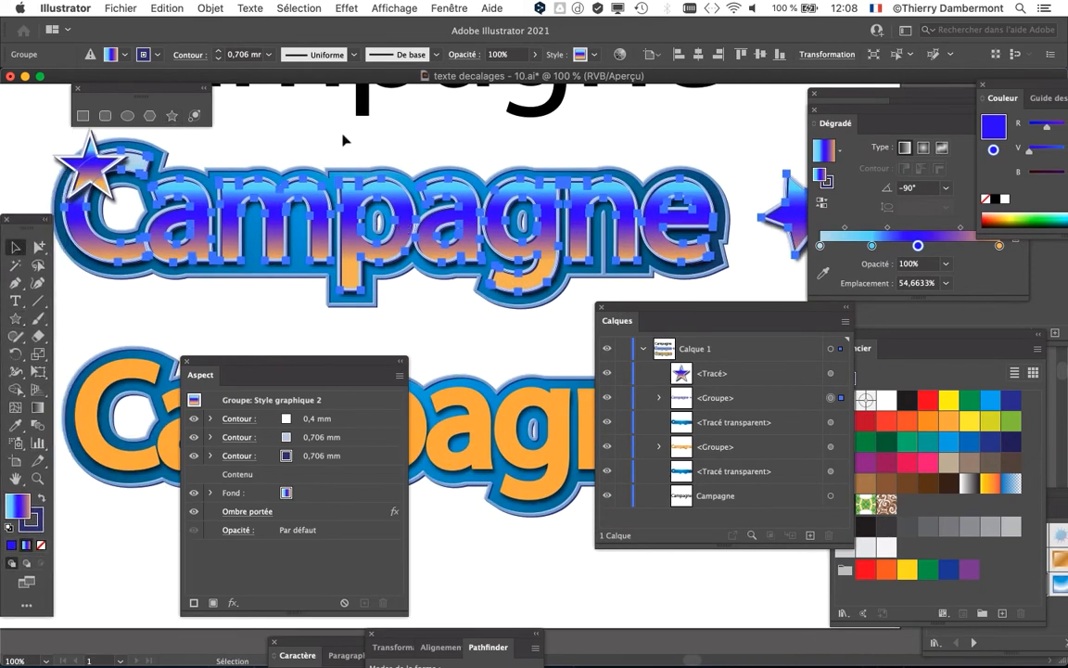
click(310, 123)
drag(837, 94, 884, 99)
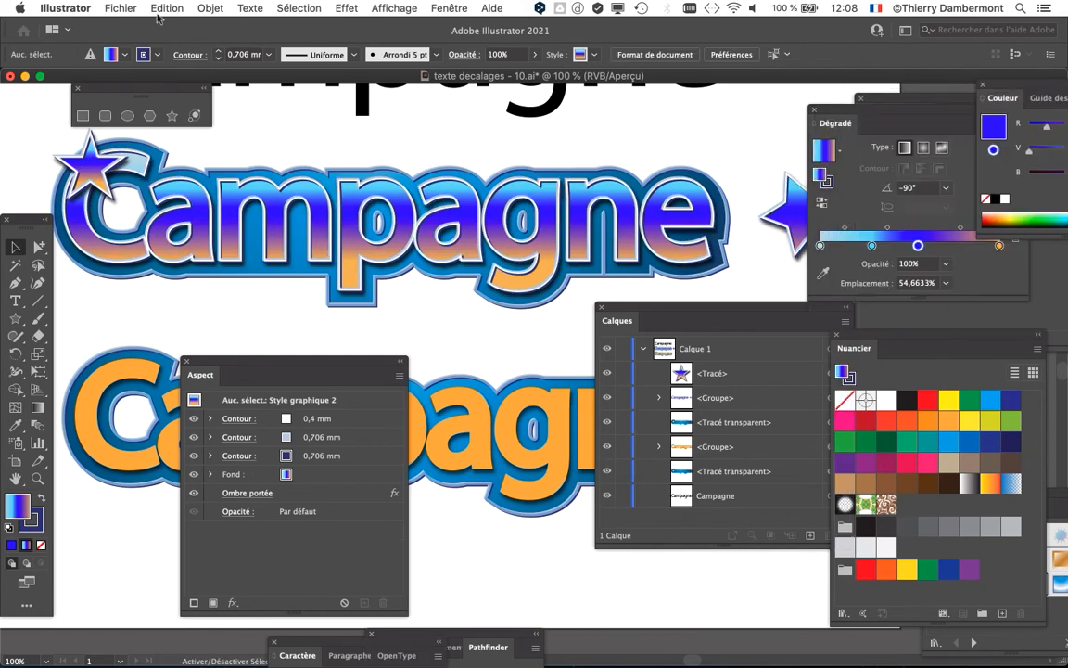
- Save the document as a new version named "texte decalages - 11.ai" with the Illustrator 2020 options
click(119, 8)
click(178, 151)
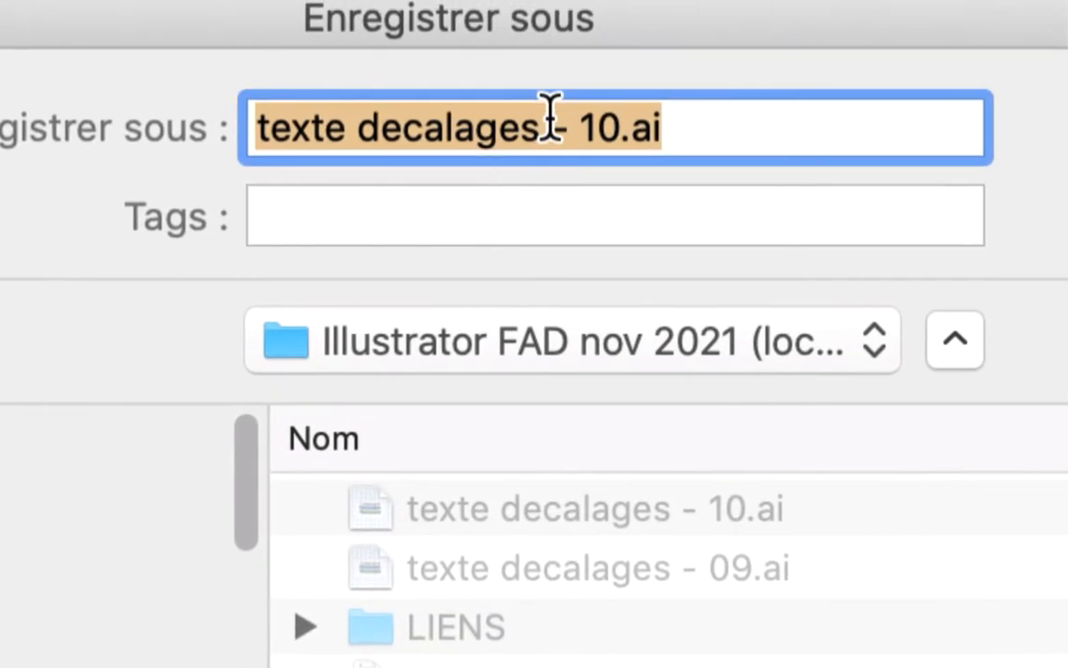
click(551, 115)
drag(555, 121, 562, 123)
text(1)
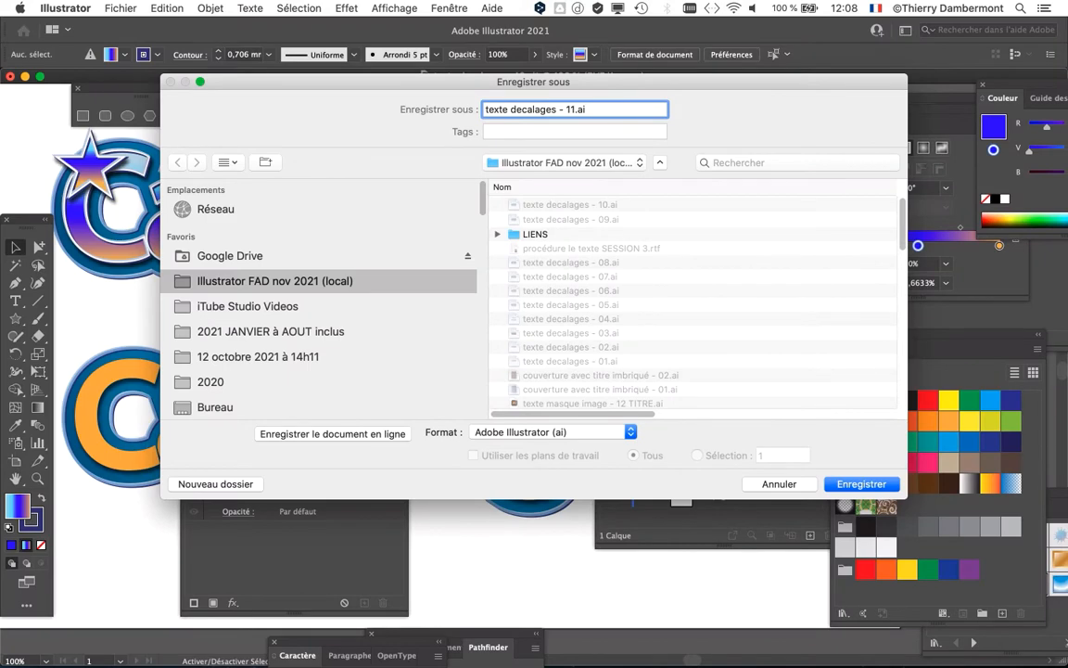
key(Return)
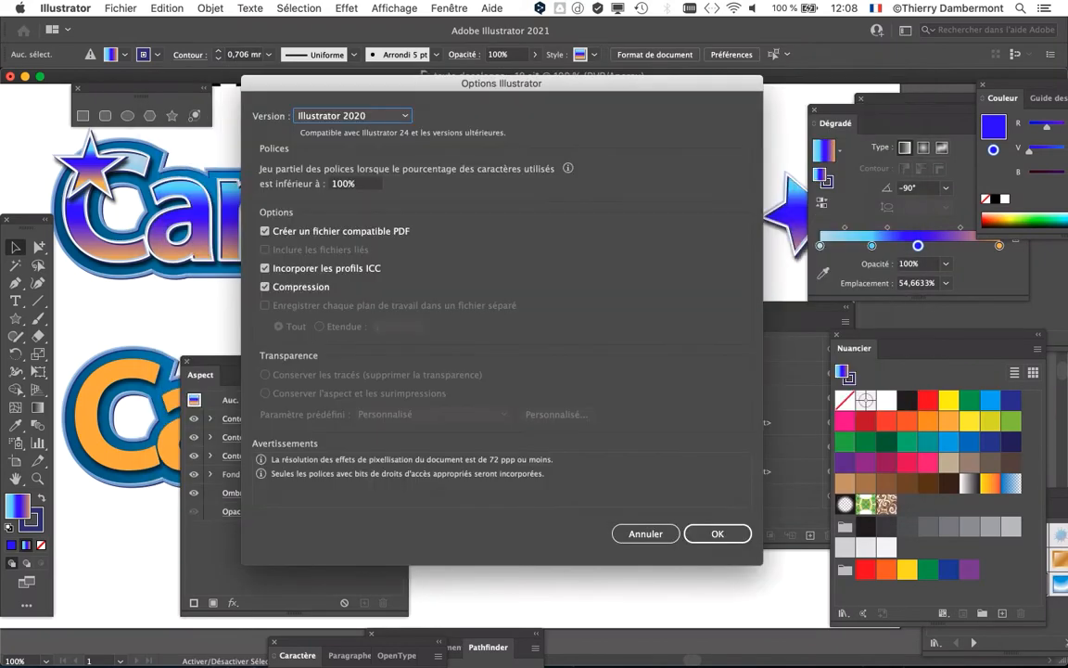
key(Return)
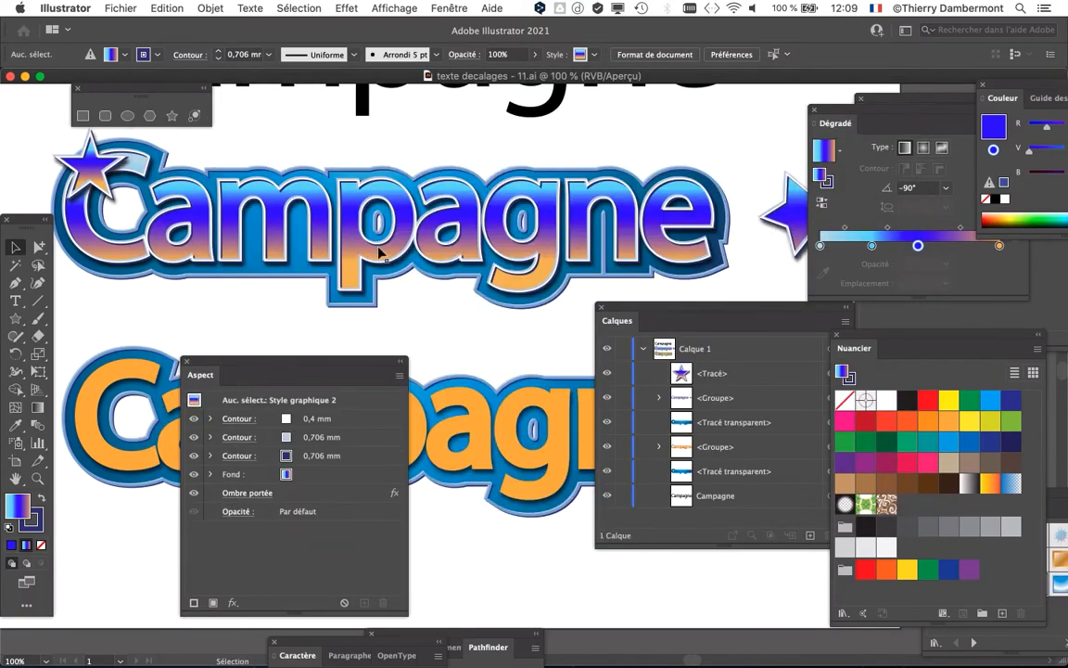
- Select the gradient lettering together with its blue outline shape and both stars, undoing the mistaken edit
scroll(348, 237, down, 1)
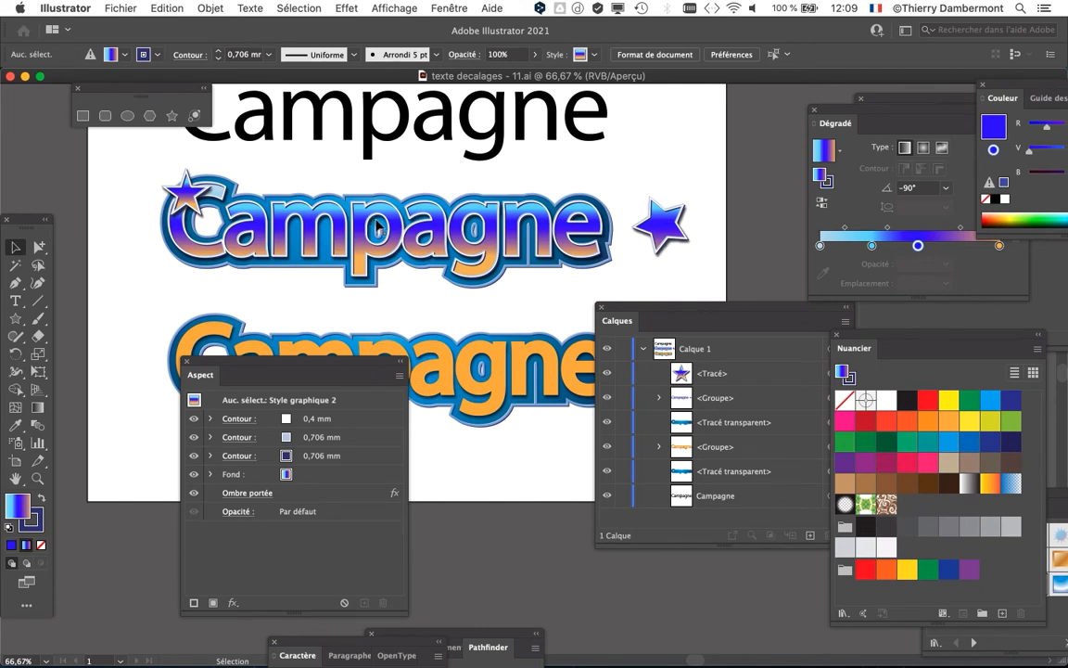
drag(137, 175, 473, 247)
click(385, 243)
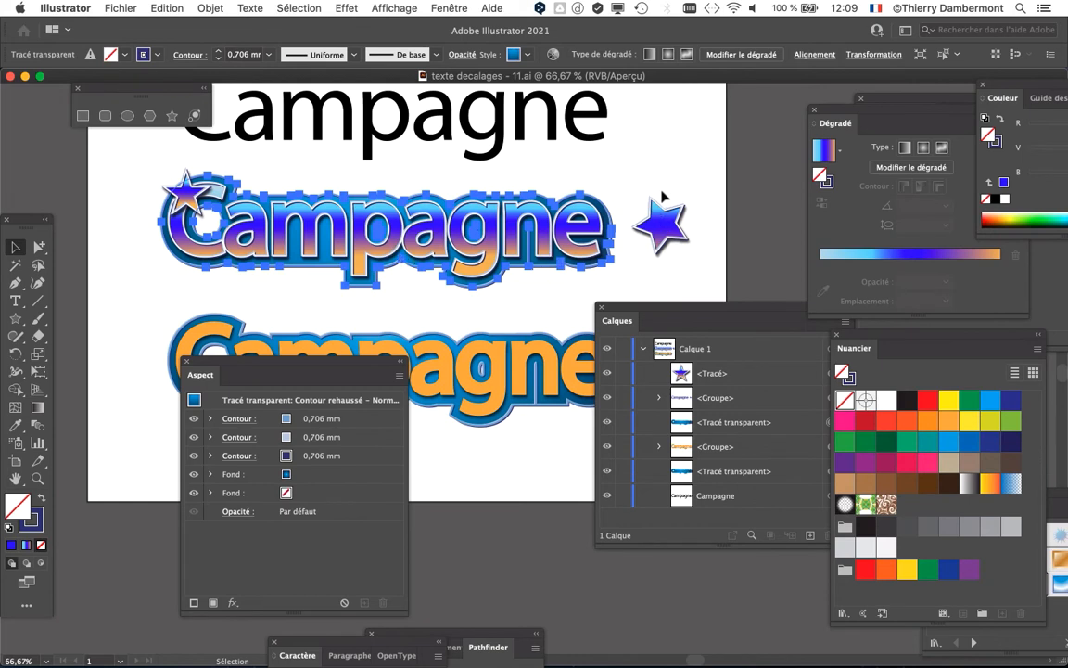
click(158, 192)
click(129, 173)
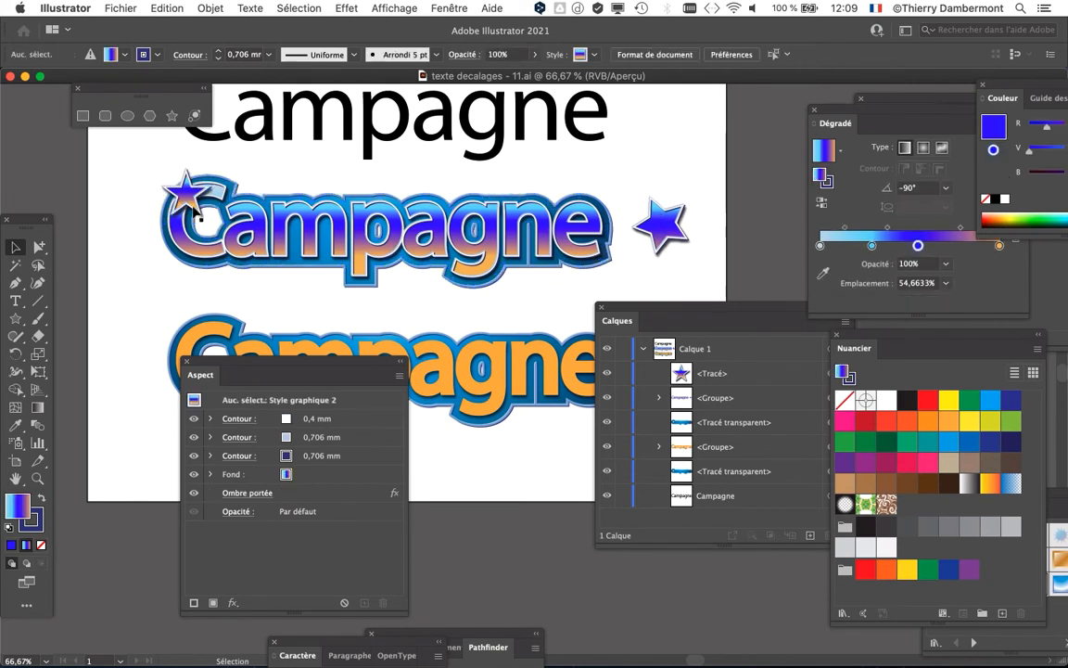
drag(185, 203, 692, 286)
key(super+z)
click(130, 190)
- Move the Calques, Aspect and tool panels clear of the artboard
scroll(505, 275, down, 1)
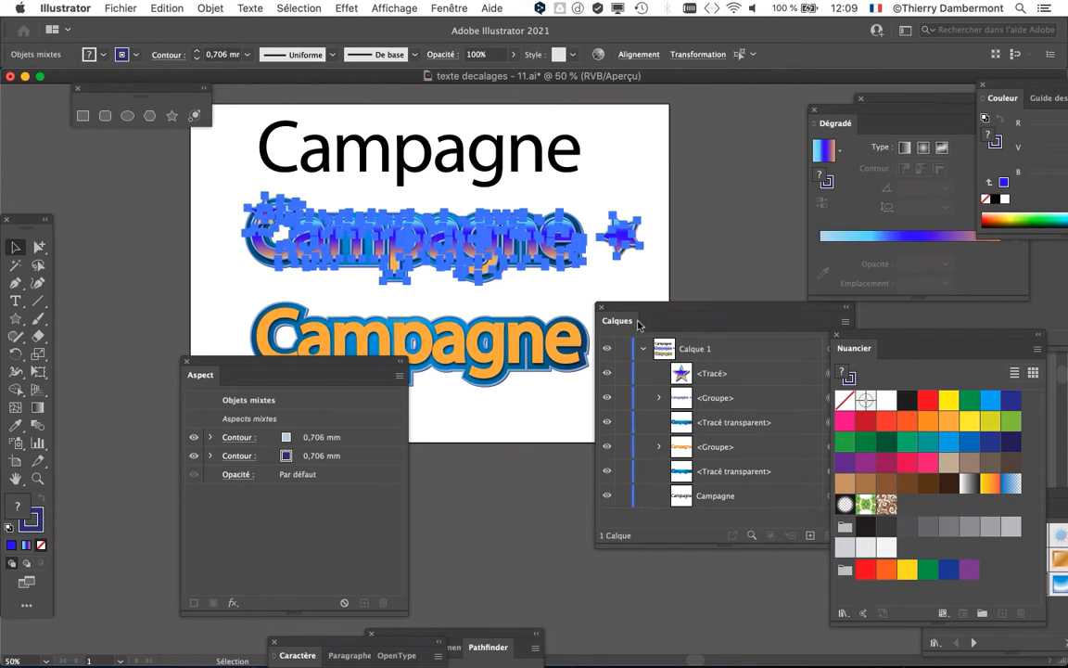
drag(638, 324, 757, 323)
drag(352, 374, 234, 533)
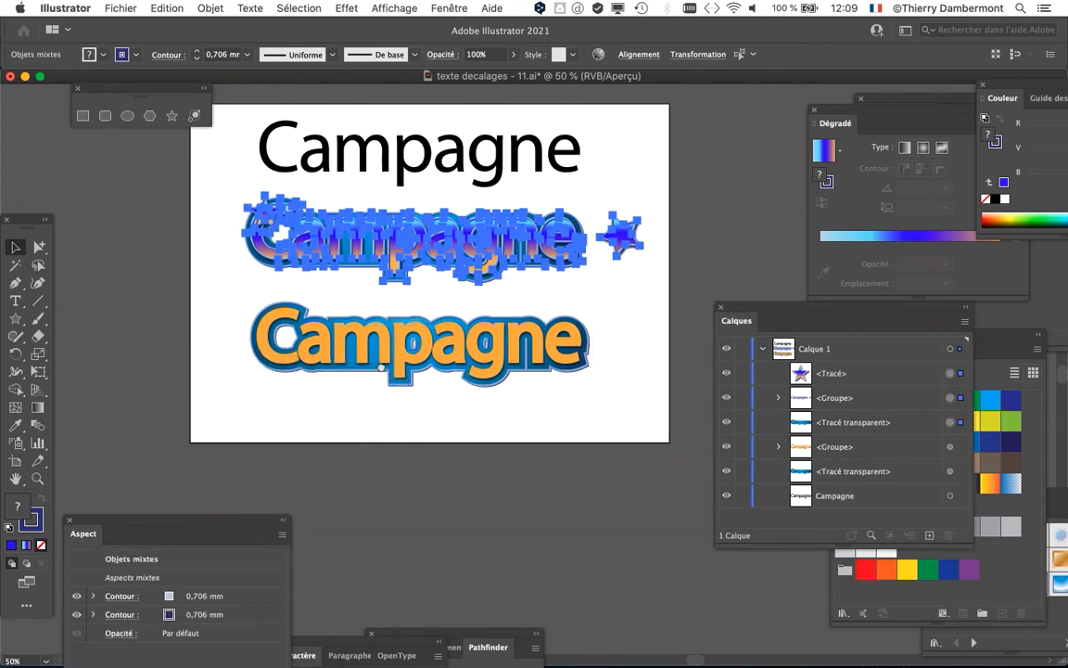
scroll(380, 367, down, 3)
drag(31, 221, 38, 133)
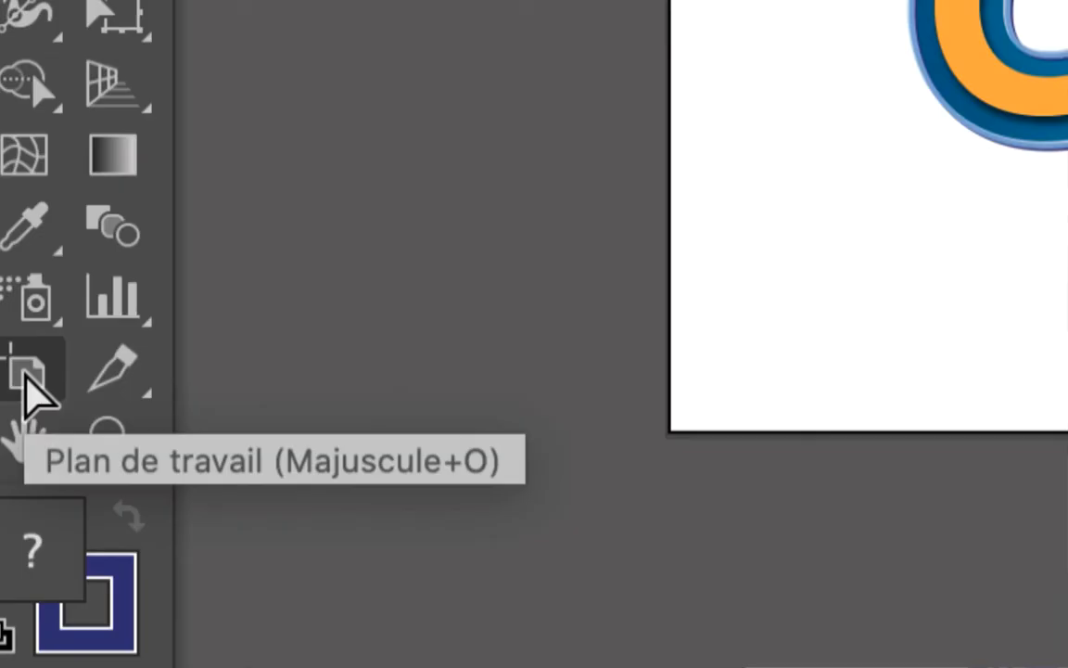
- Extend the artboard downward with the Artboard tool to a height of about 318 mm, return to the Selection tool and deselect all
click(25, 373)
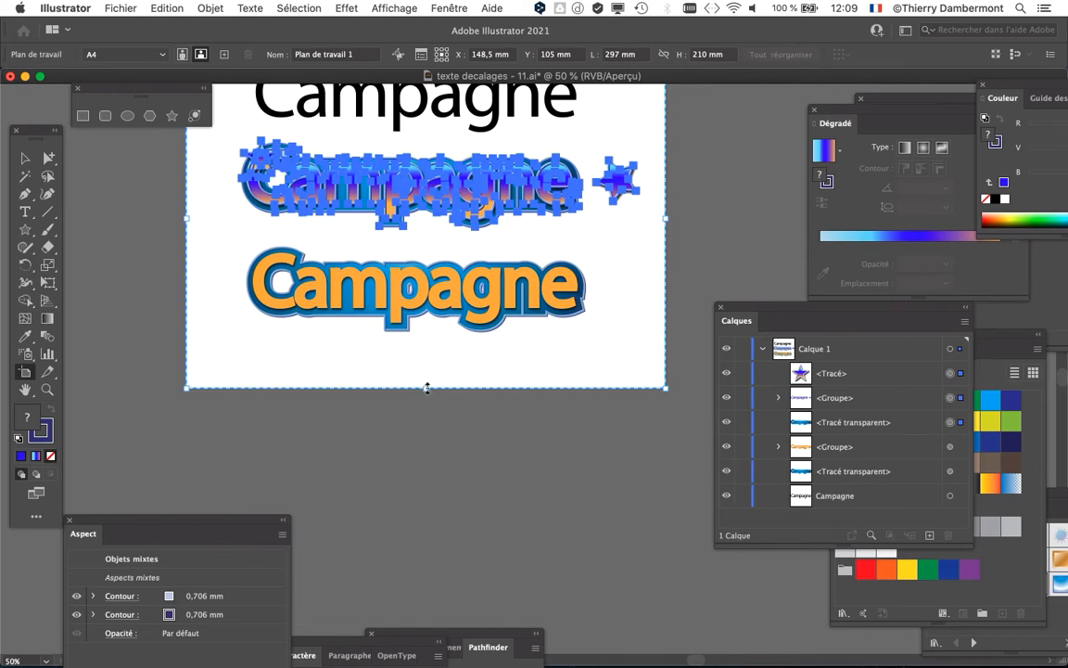
drag(427, 388, 426, 561)
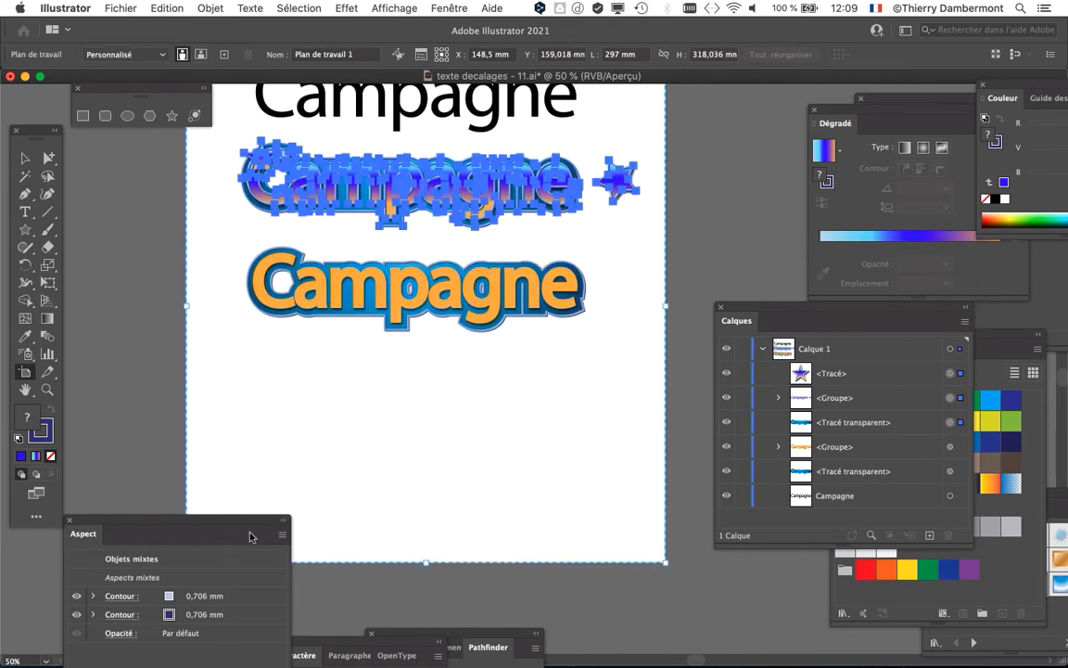
drag(92, 519, 123, 409)
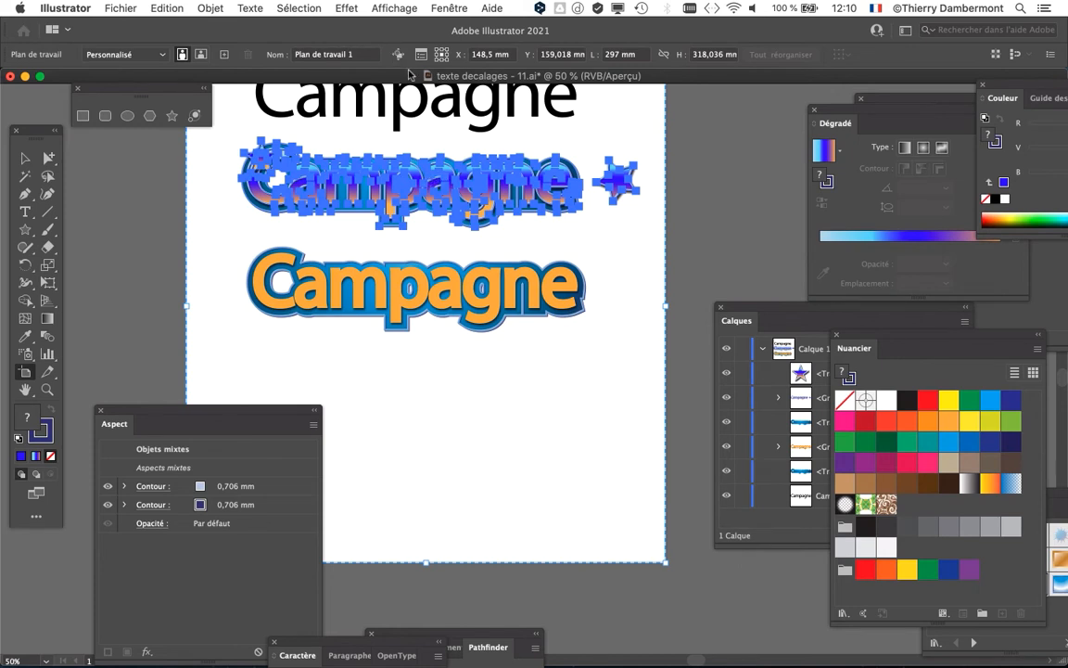
click(28, 158)
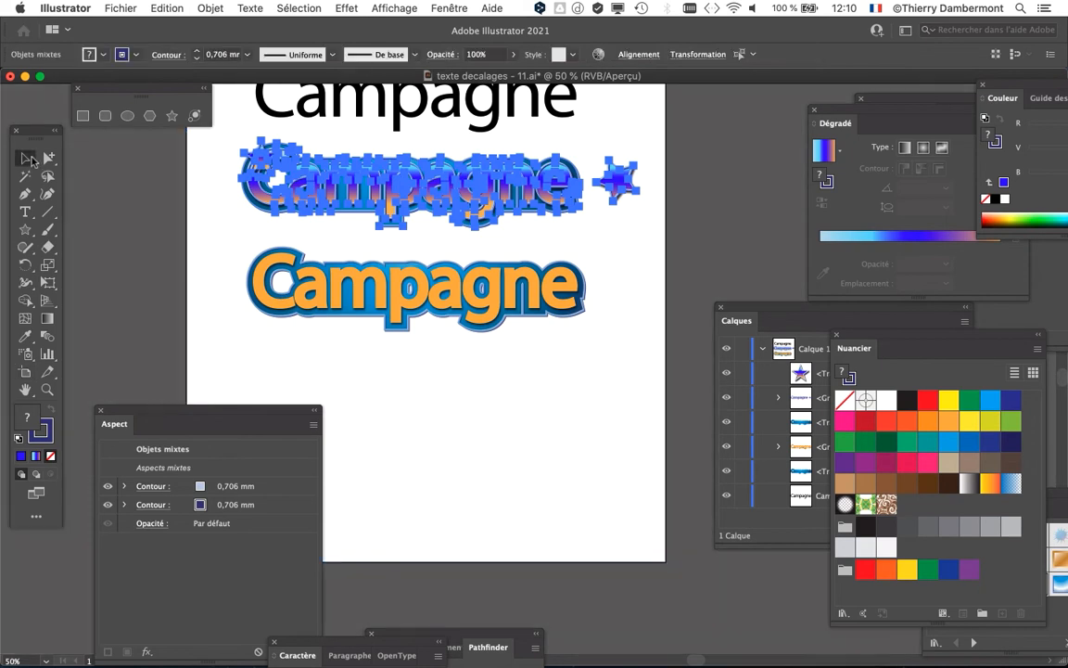
click(105, 206)
- Shorten the Aspect panel and place it over the artboard's lower-left corner
key(super+minus)
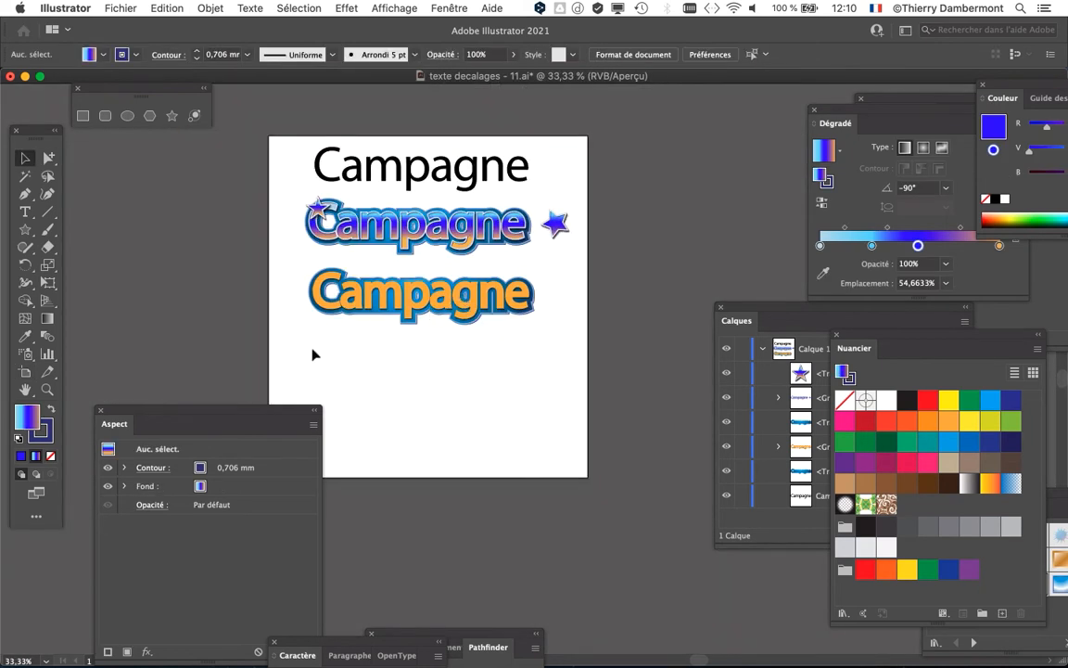
drag(277, 409, 270, 256)
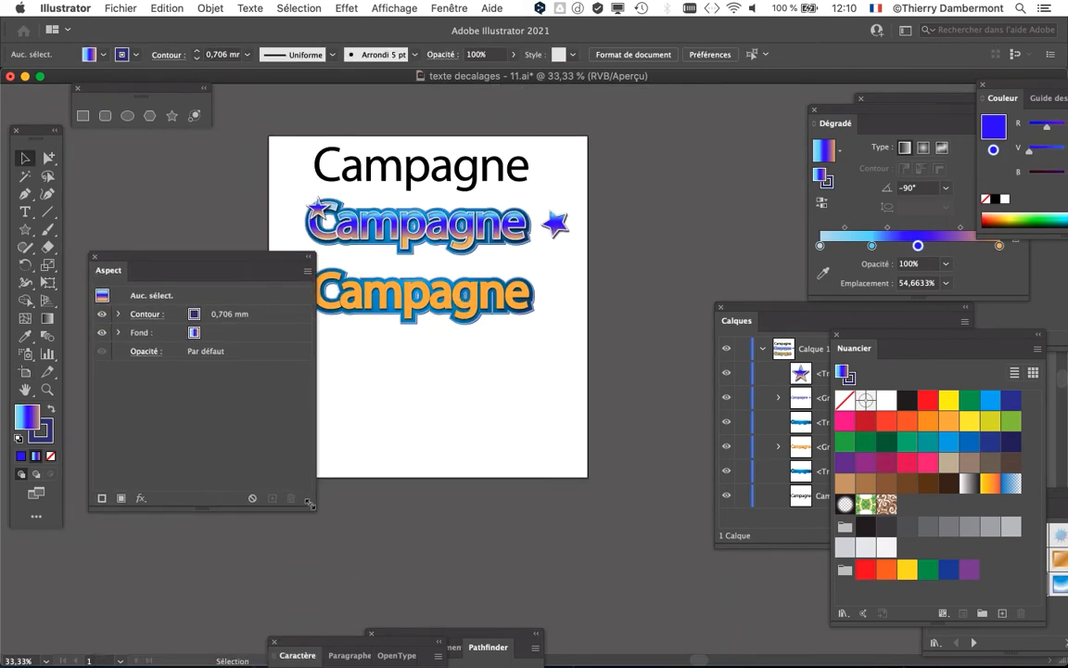
drag(310, 503, 306, 411)
drag(258, 261, 257, 458)
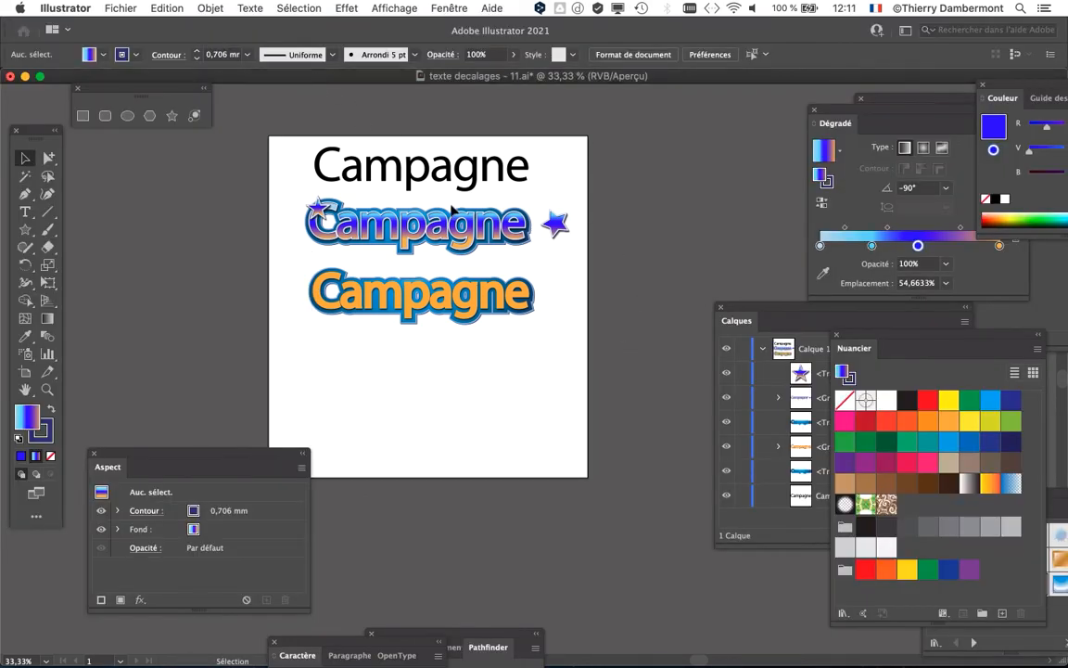
- Duplicate the gradient lettering with its blue outline and both stars below the orange "Campagne" lettering, and deselect the copy
scroll(450, 206, up, 1)
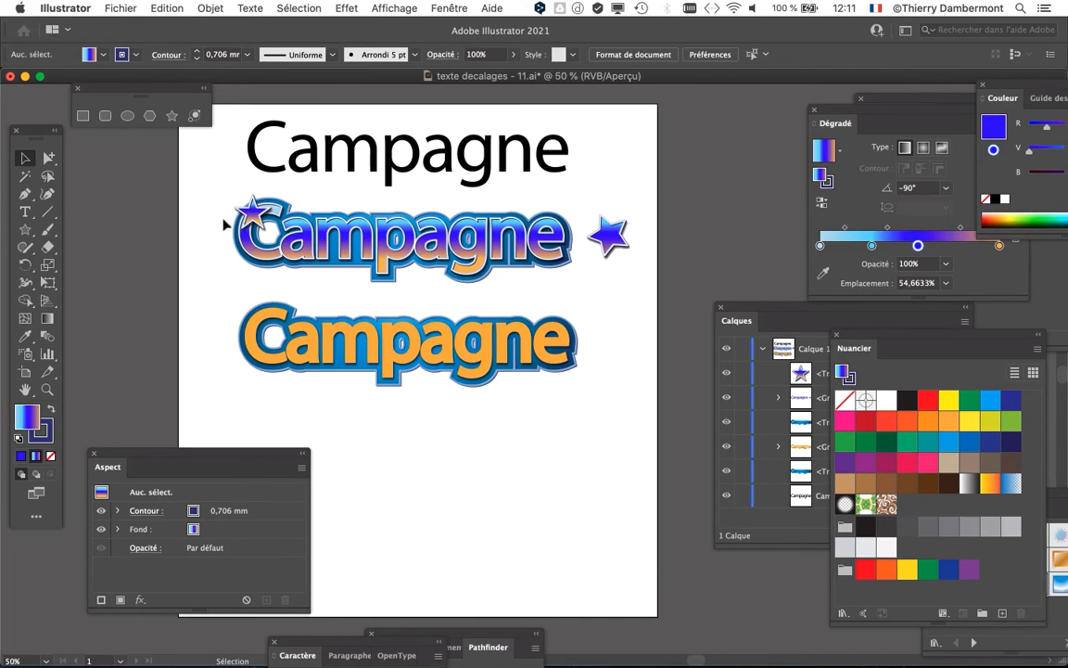
key(a)
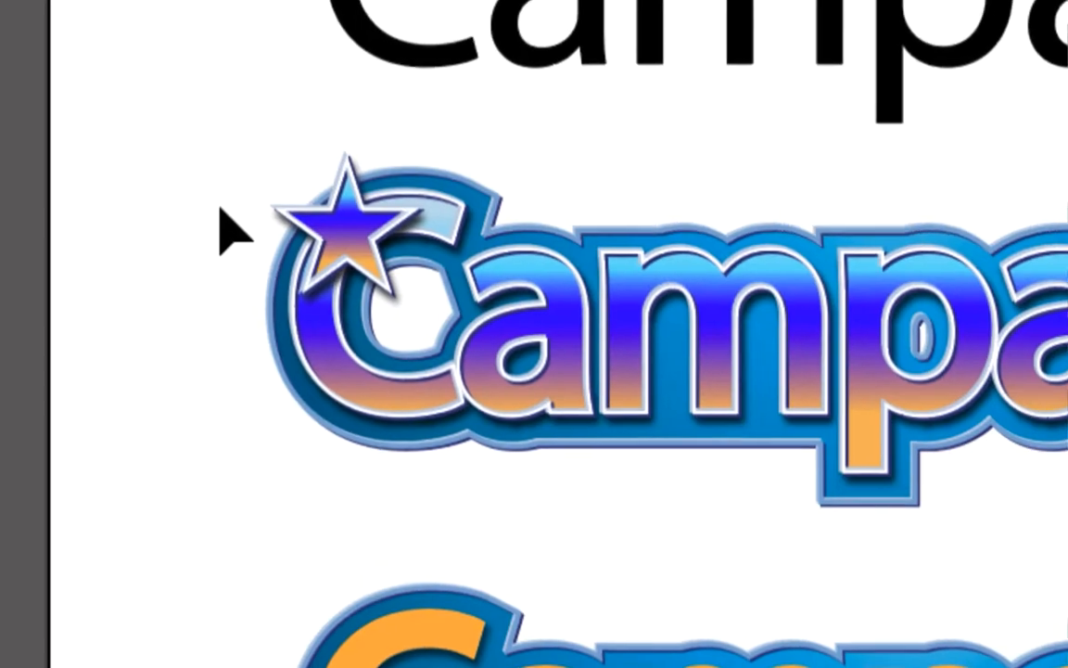
drag(223, 211, 538, 267)
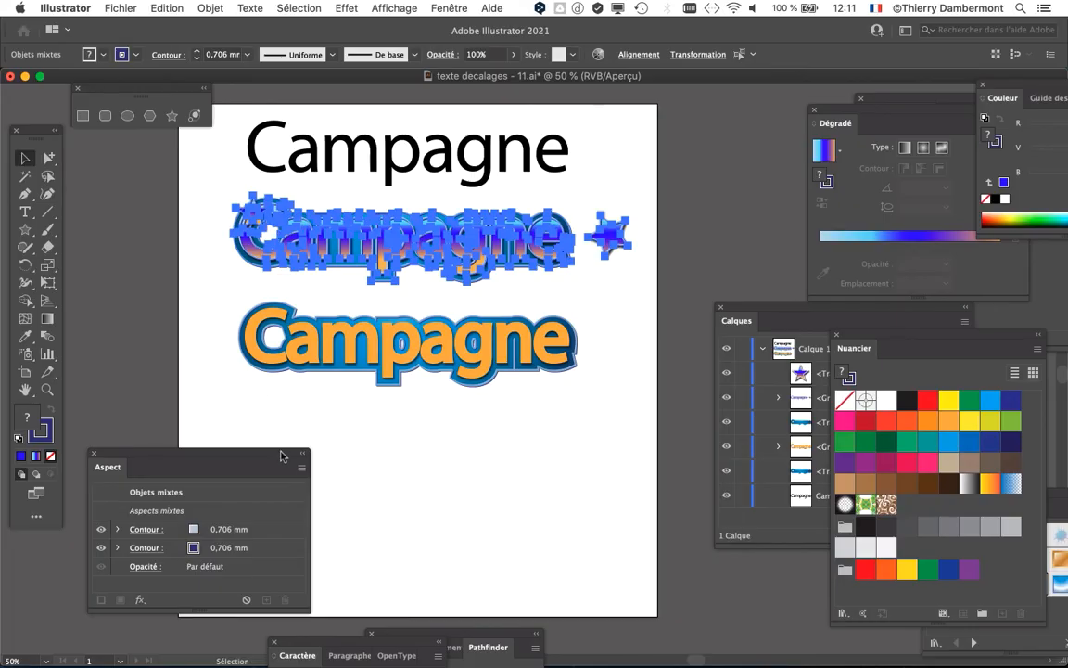
drag(282, 455, 143, 593)
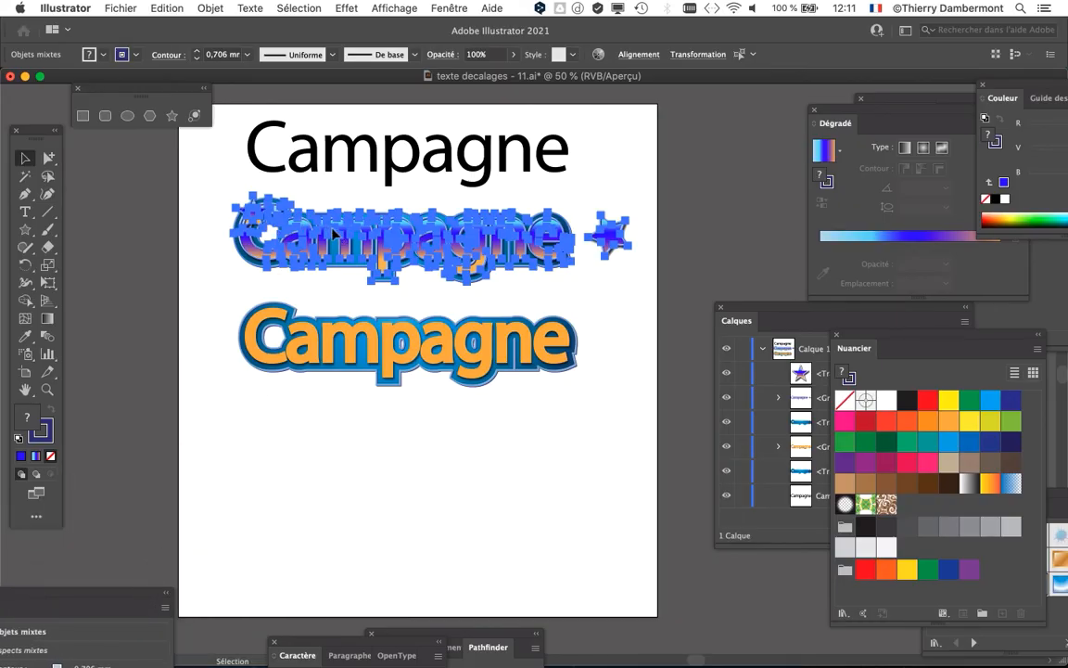
drag(334, 235, 342, 455)
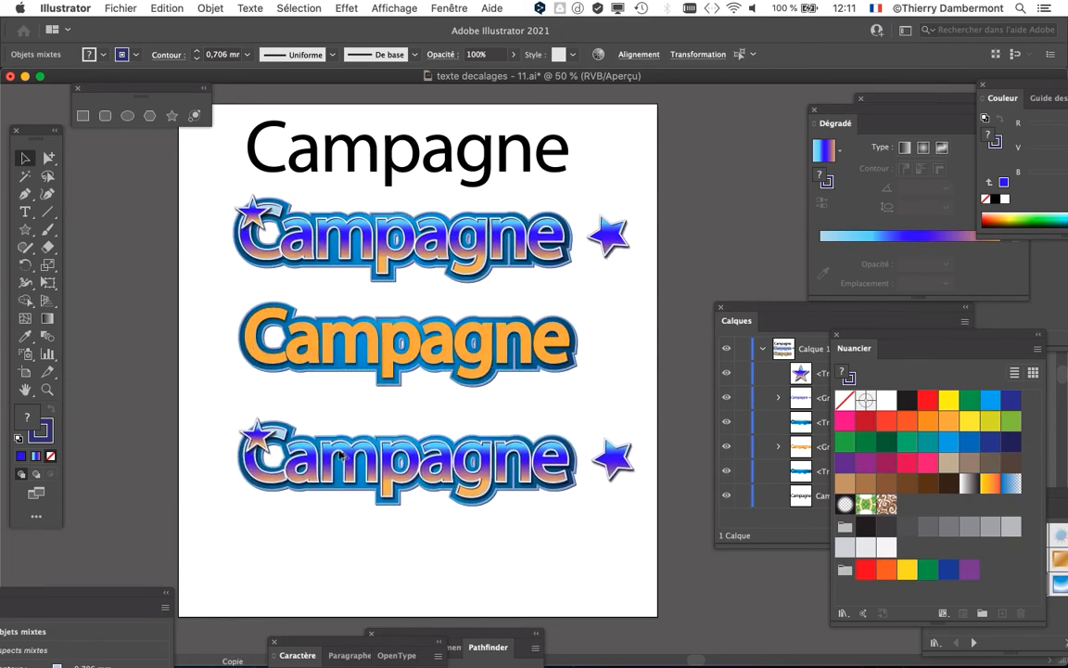
key(super+1)
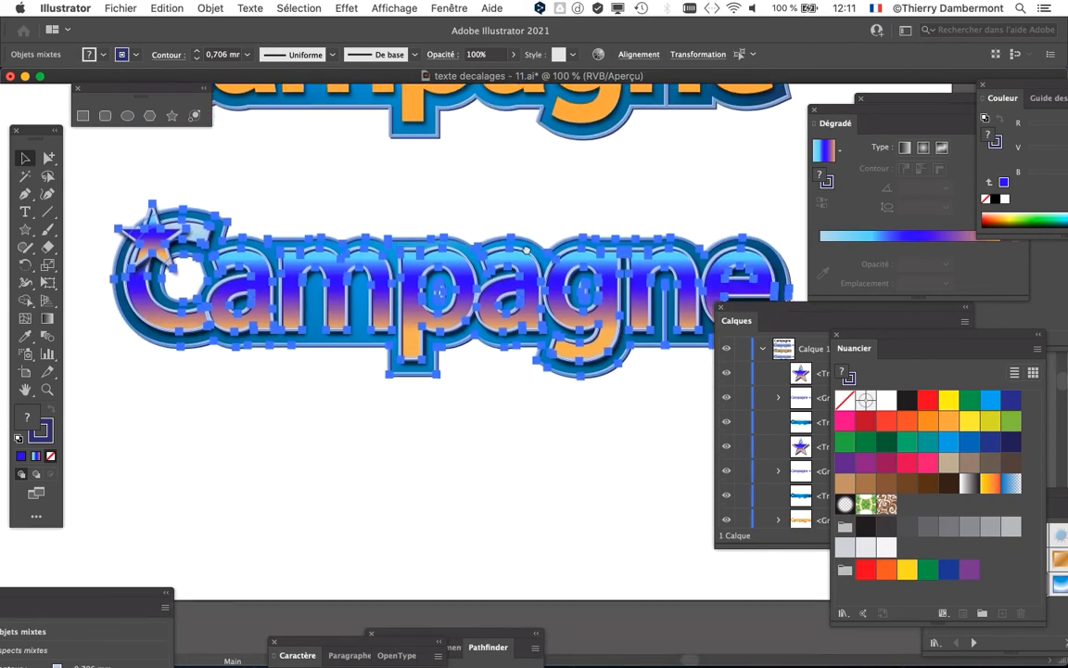
drag(526, 250, 505, 193)
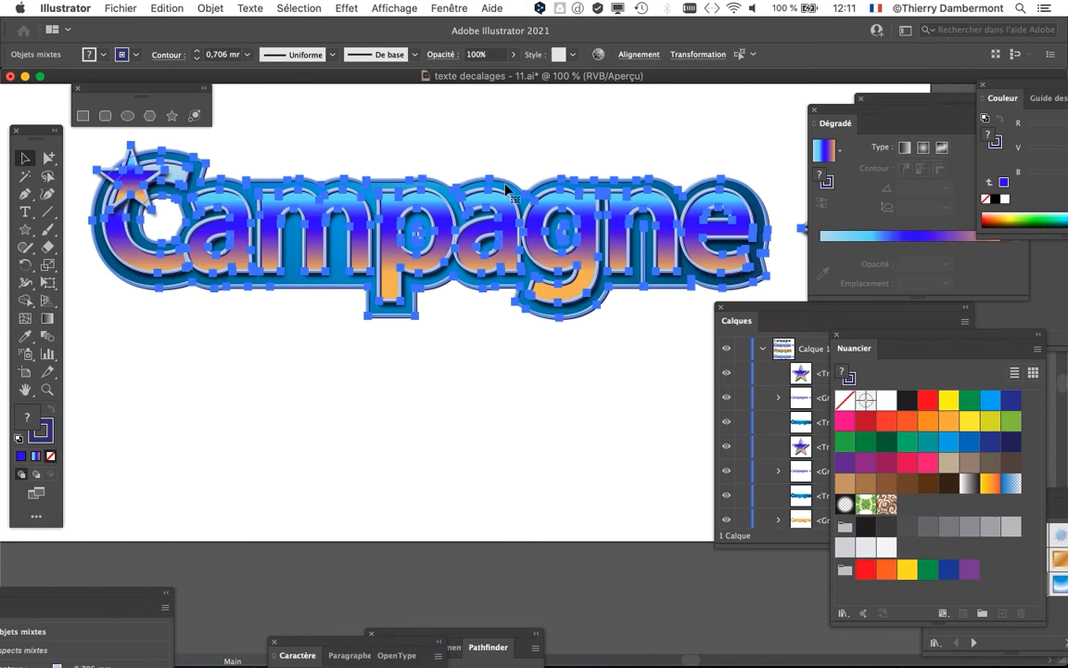
click(448, 353)
- Apply a horizontal Arc envelope warp with 17% inflexion to the lower gradient lettering, its blue outline and both stars
key(super+minus)
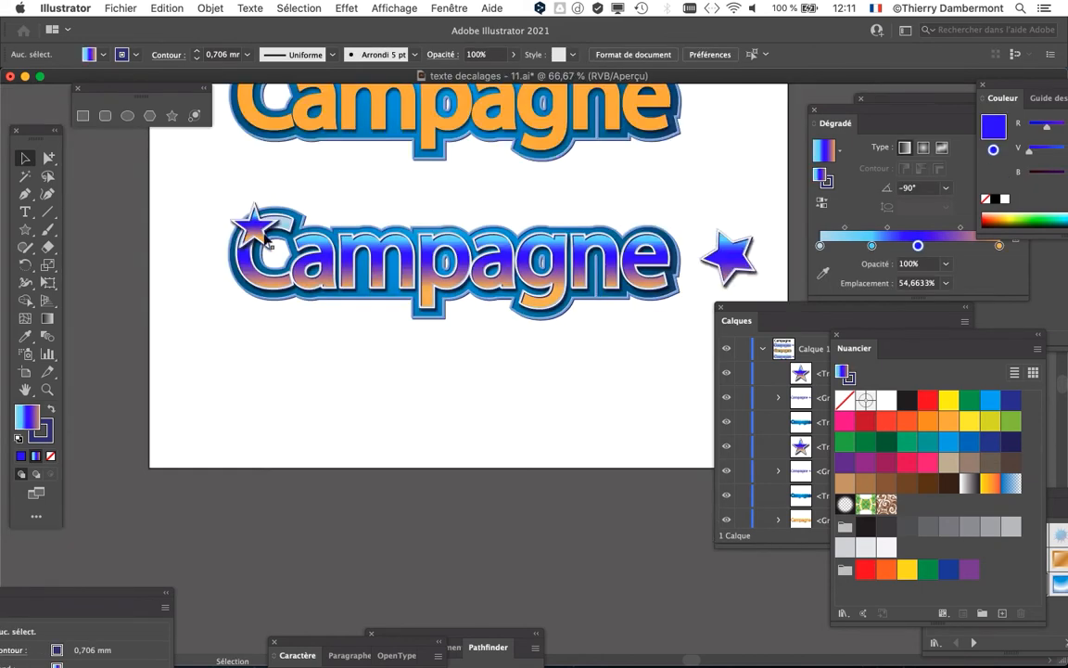
drag(199, 193, 750, 297)
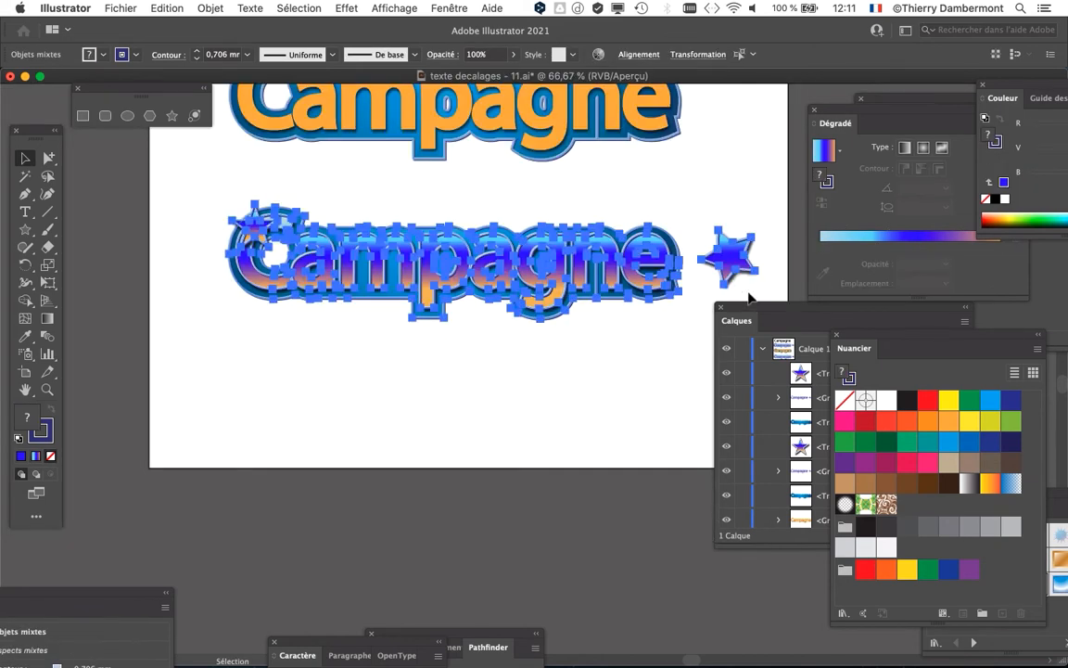
drag(482, 367, 442, 347)
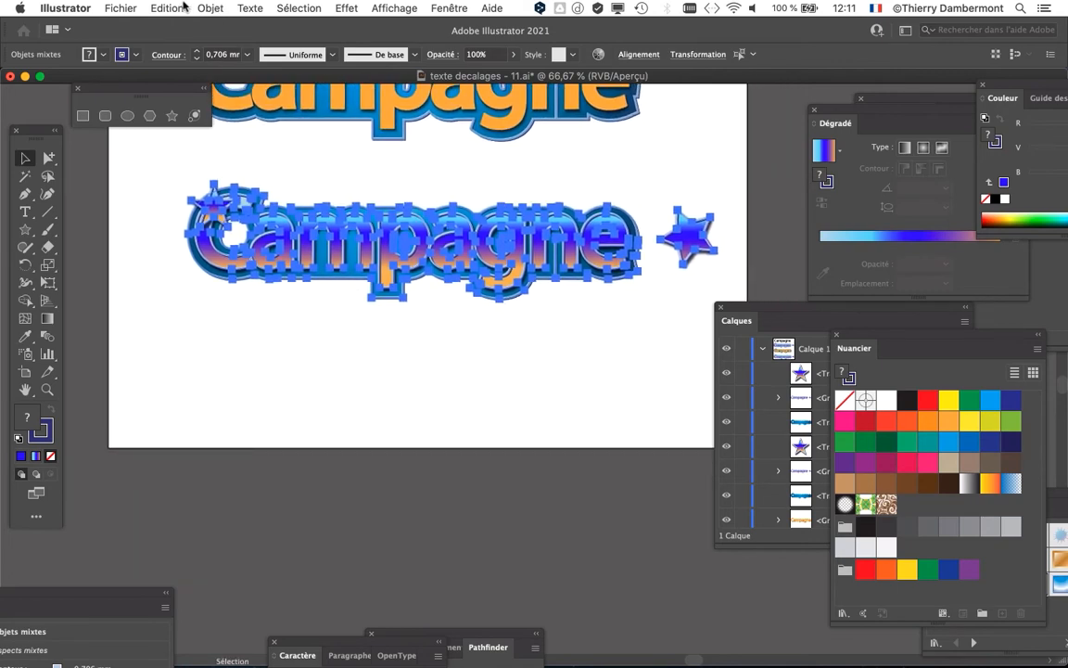
click(181, 6)
mouse_move(210, 7)
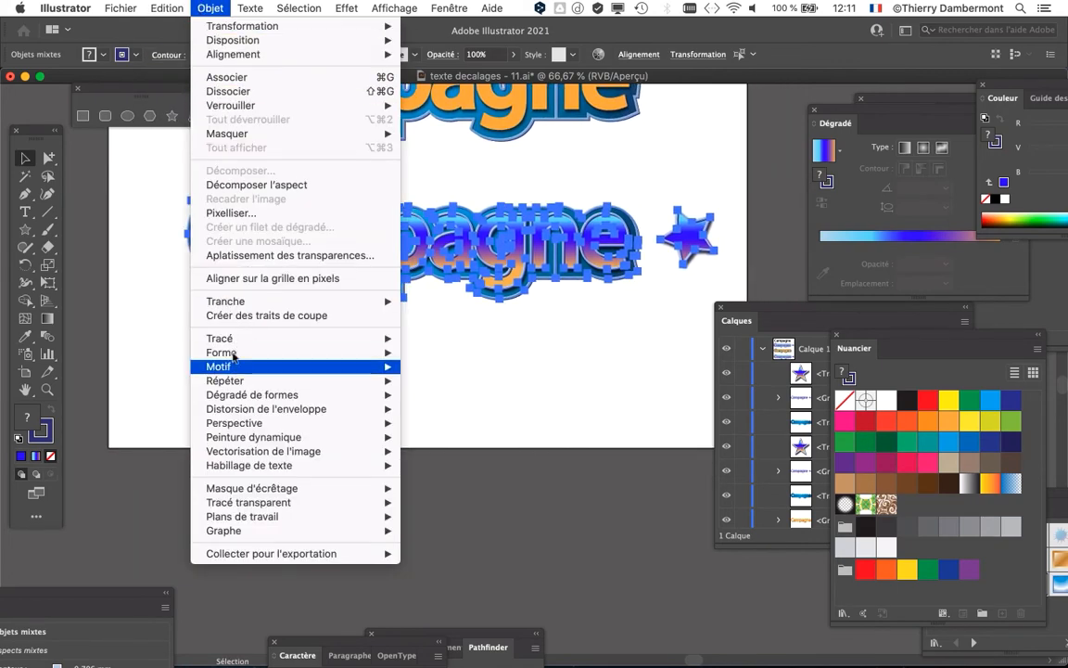
mouse_move(249, 409)
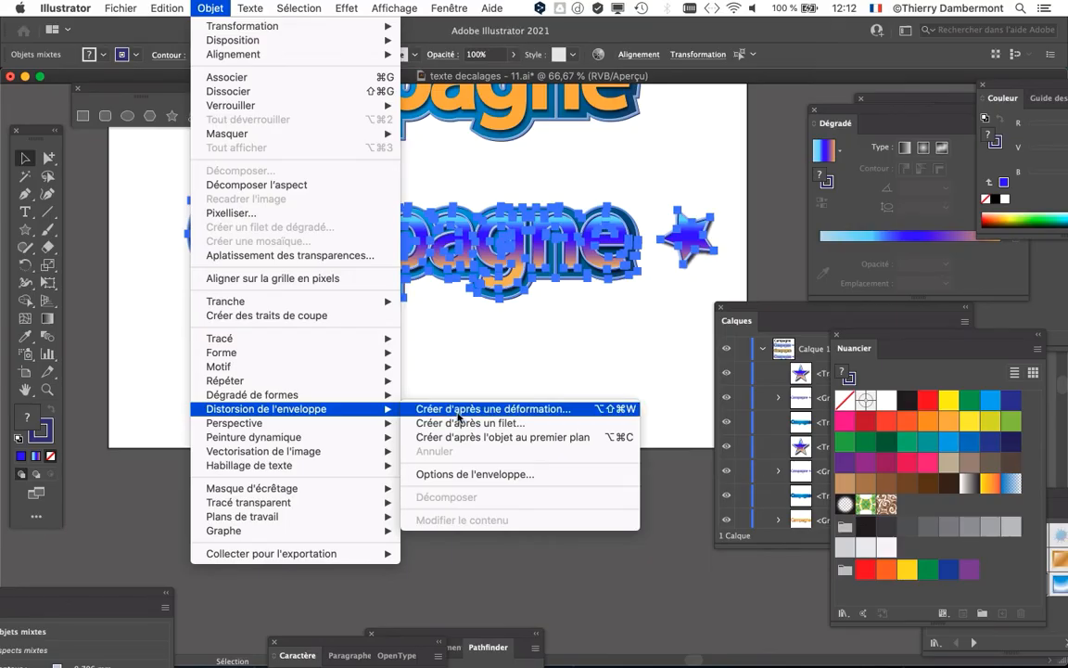
click(458, 417)
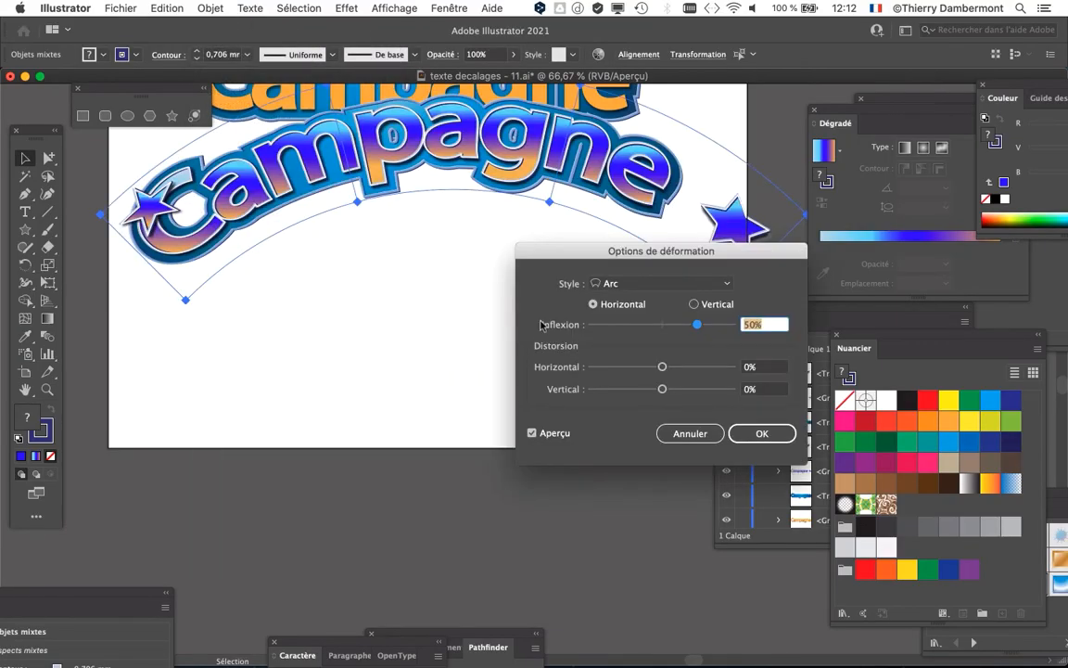
drag(592, 245, 789, 118)
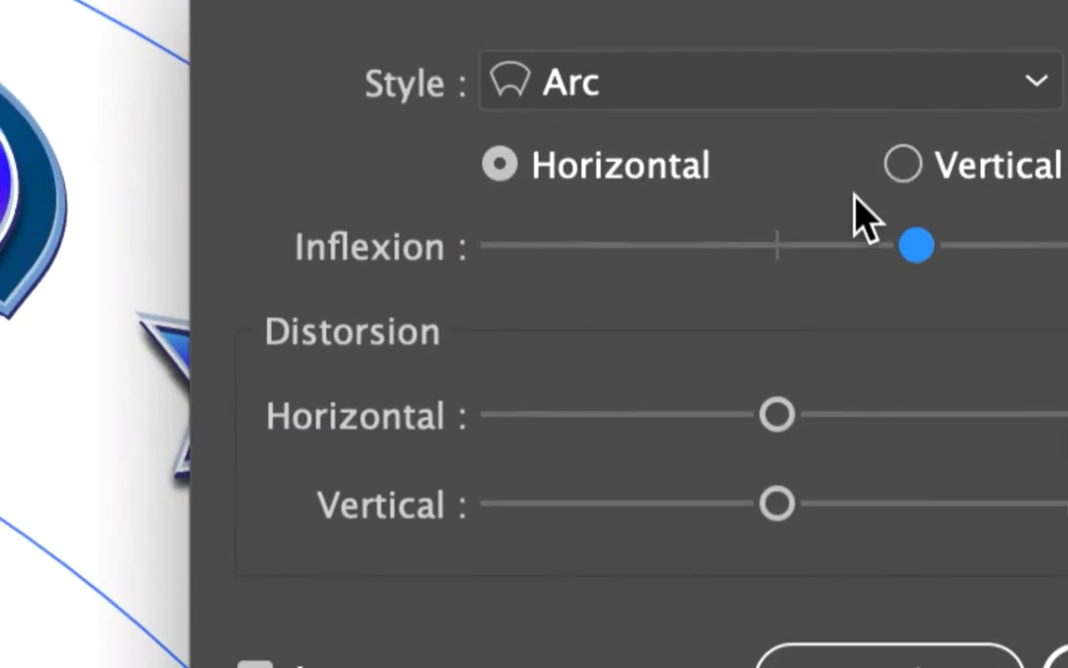
drag(895, 186, 872, 189)
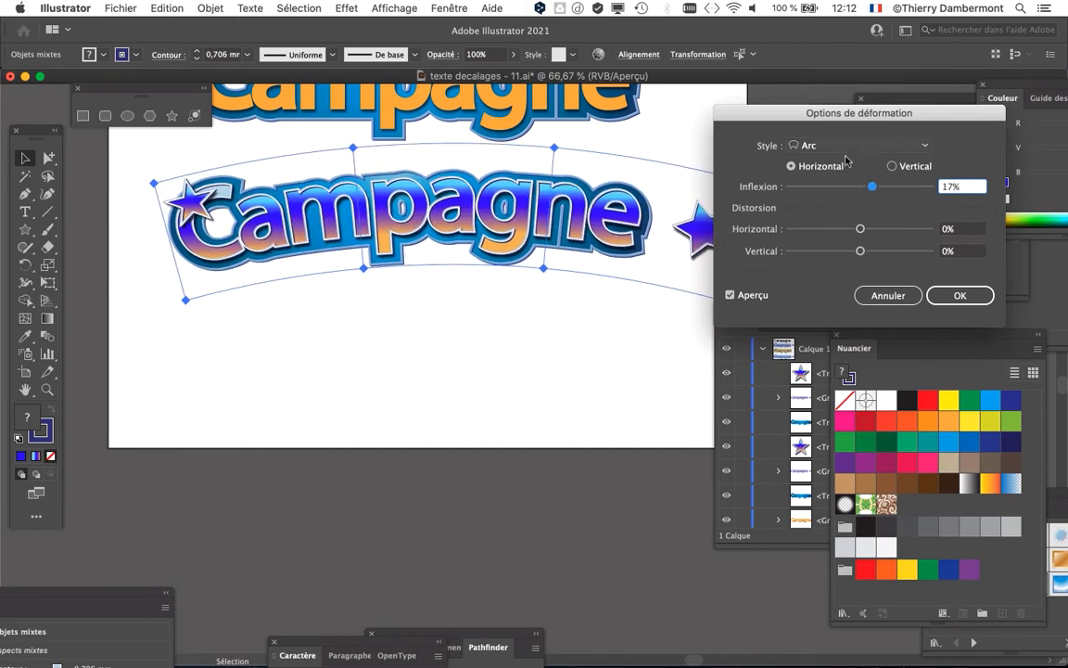
drag(802, 119, 864, 119)
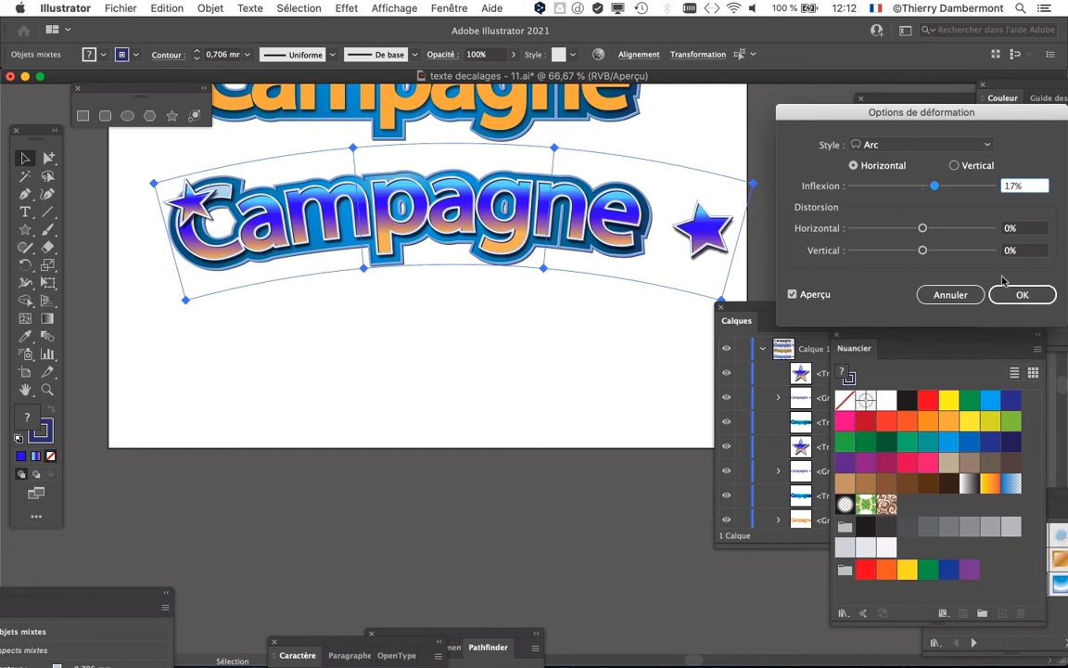
key(Return)
- Select the arched lettering's envelope in the Calques panel and switch it from envelope editing to content editing
drag(788, 319, 626, 145)
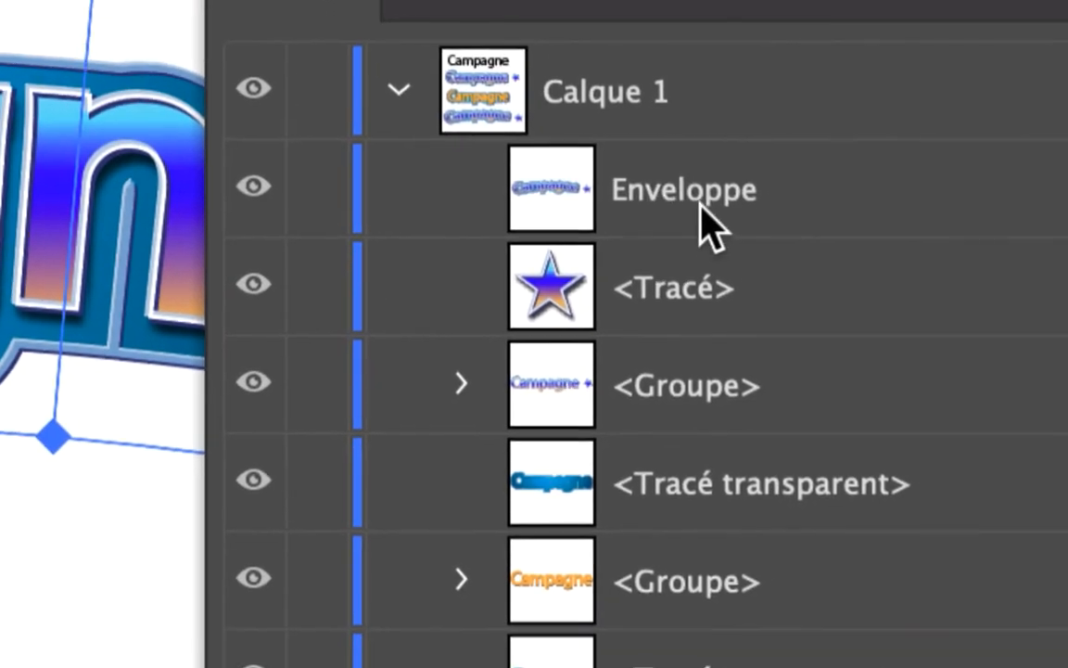
click(705, 222)
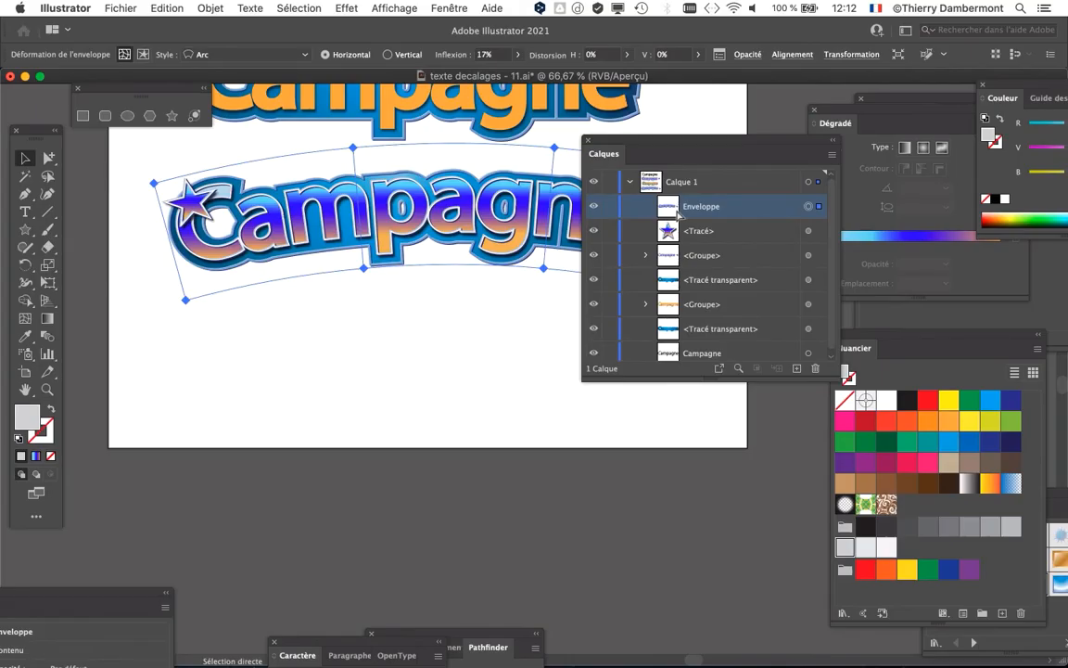
drag(636, 146, 679, 127)
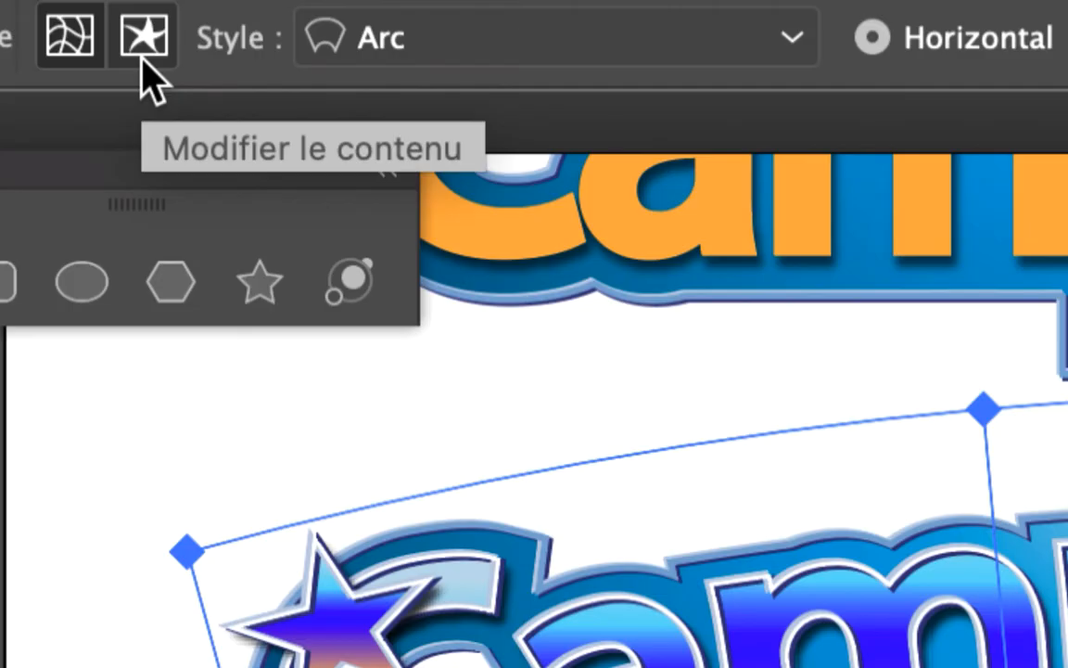
click(144, 37)
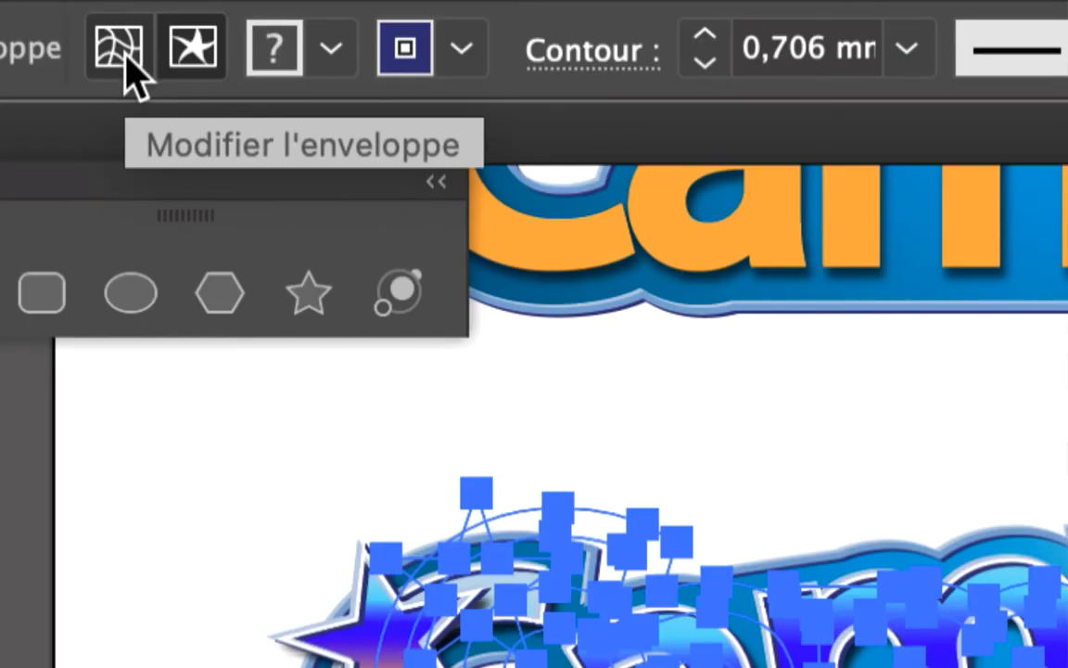
click(126, 61)
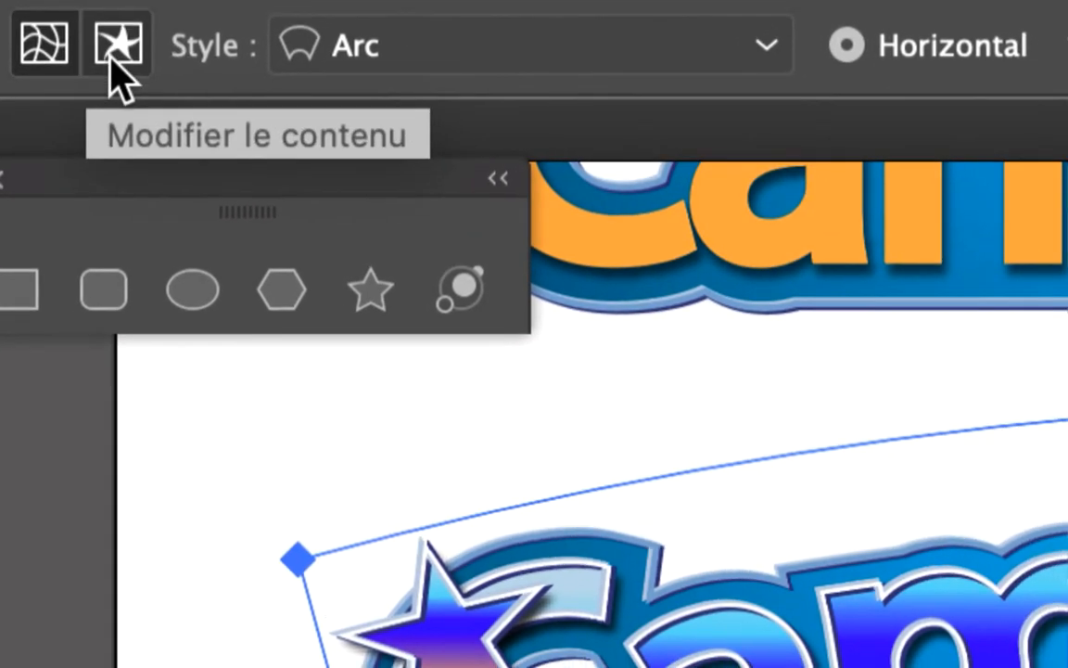
click(54, 54)
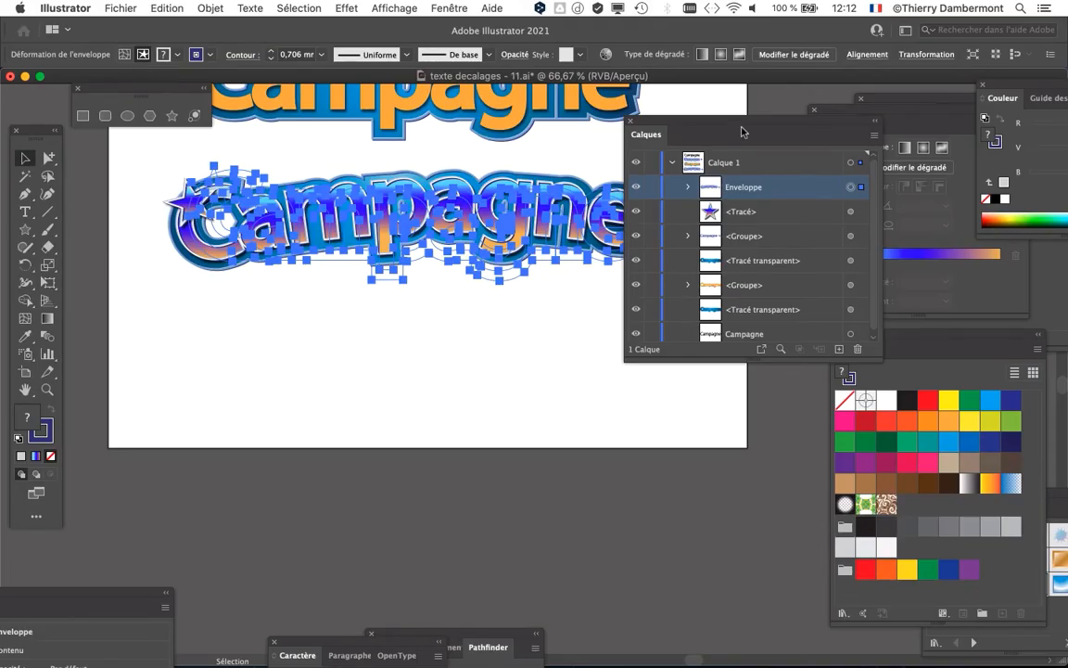
- Expand the envelope in the Calques panel and target its lettering group, transparent outline path and star one by one
drag(729, 122, 590, 134)
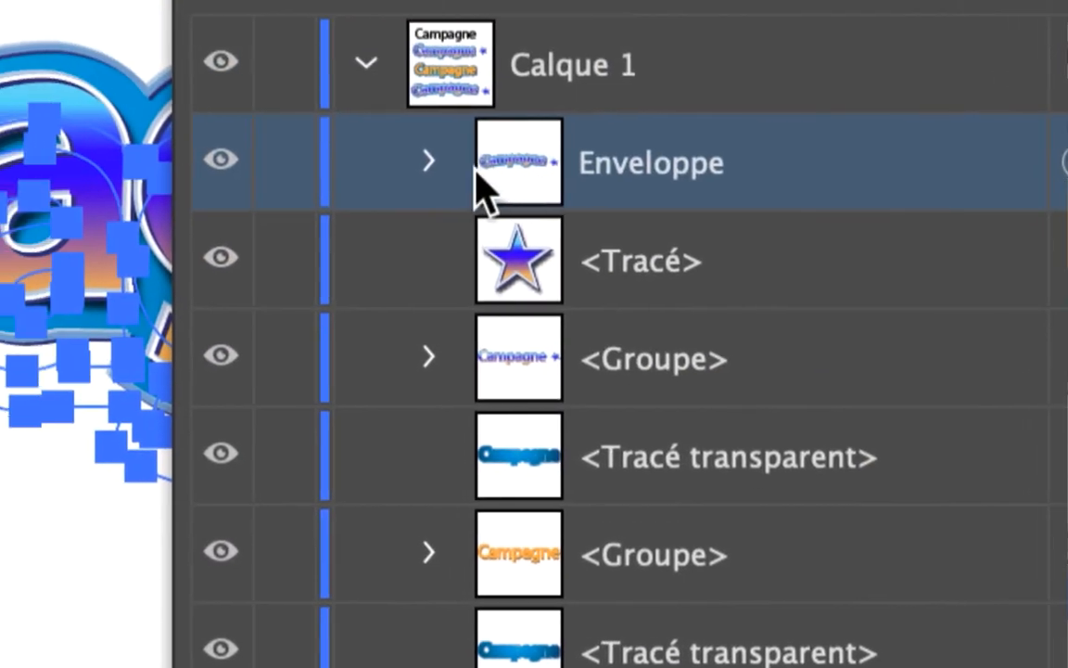
click(428, 162)
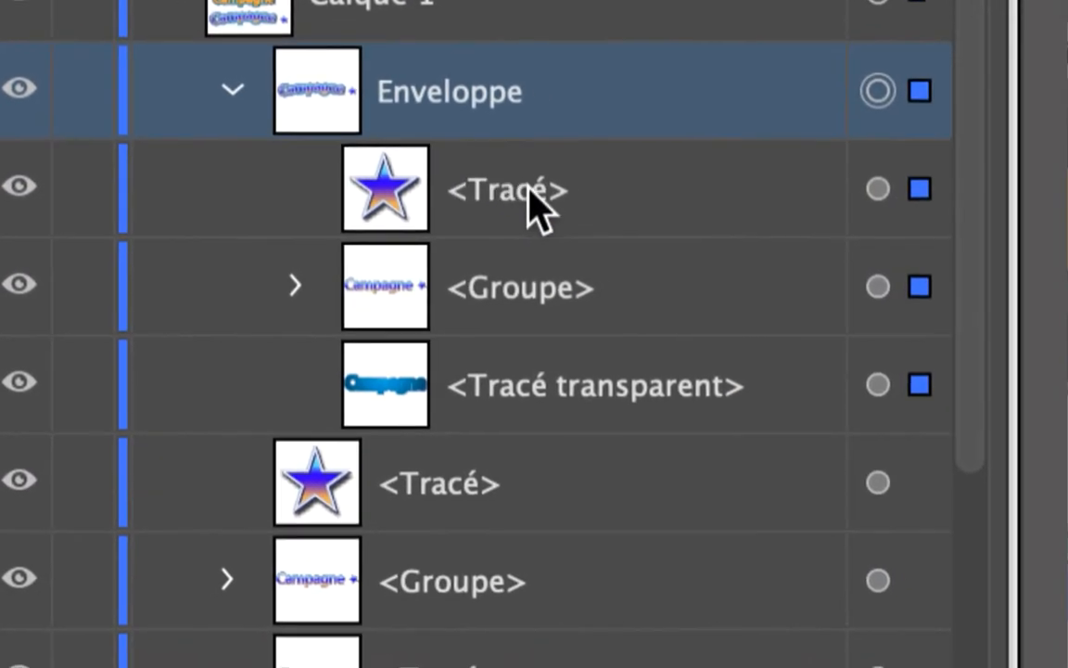
click(877, 287)
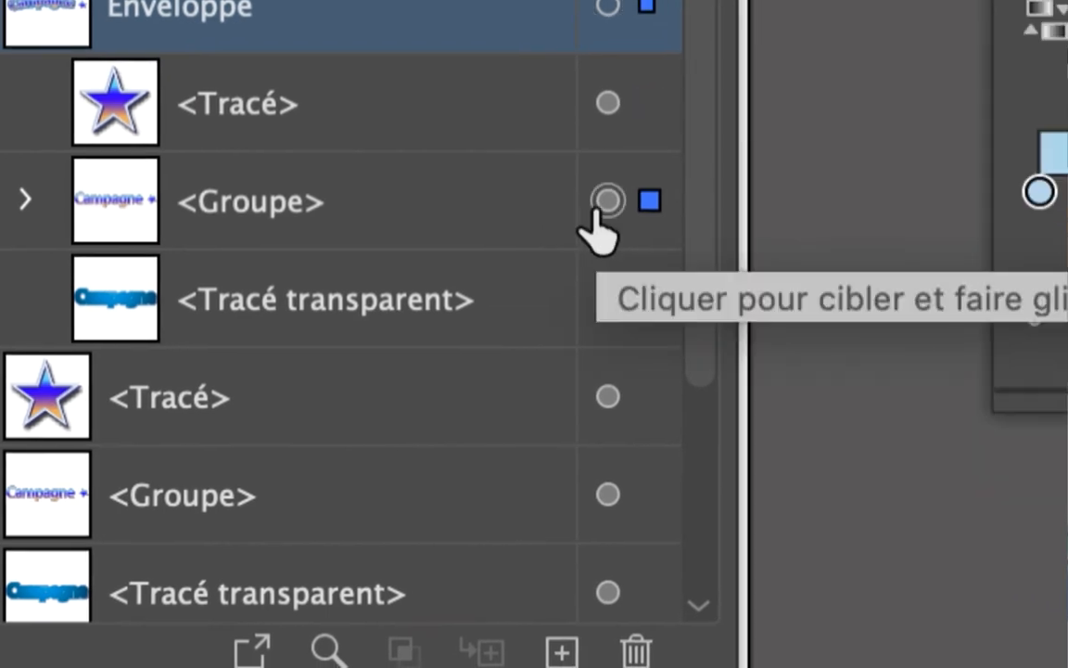
click(608, 298)
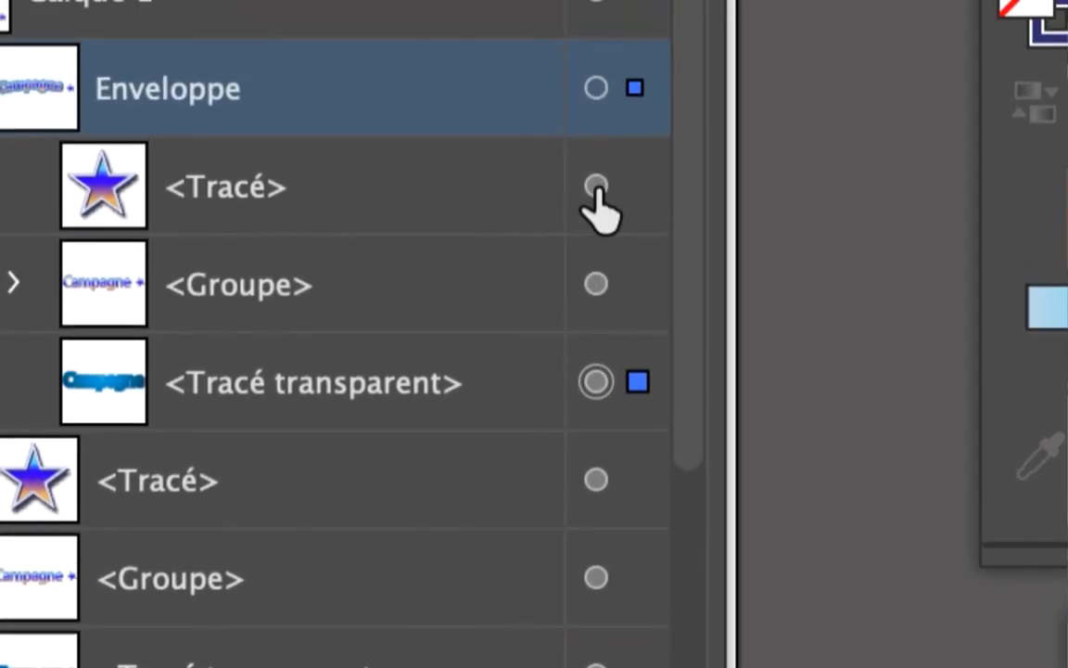
click(596, 187)
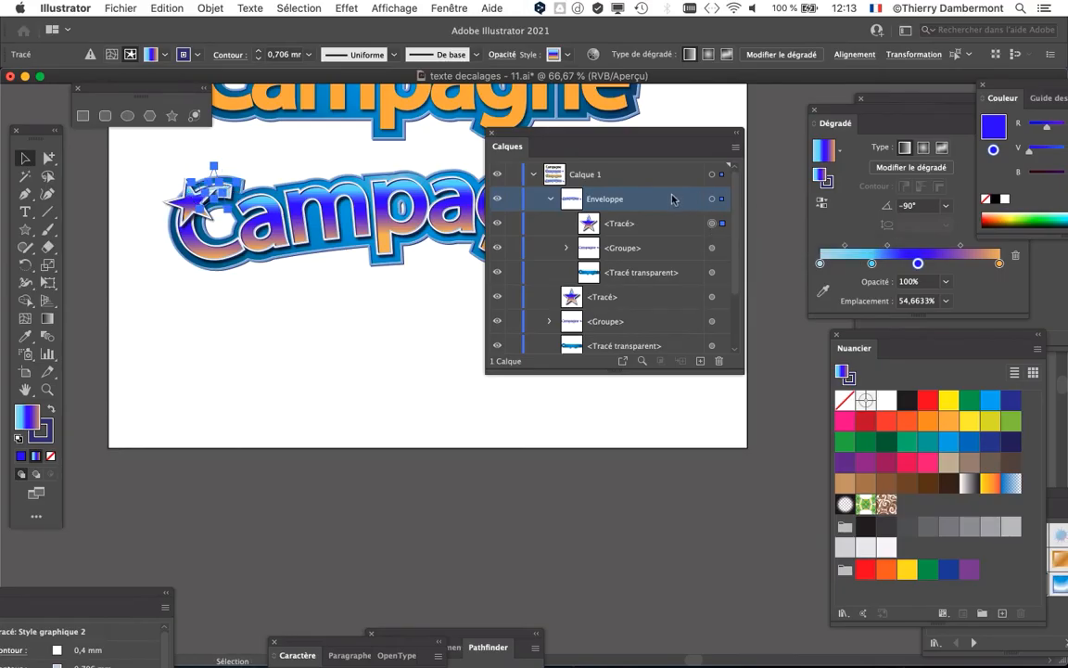
click(710, 249)
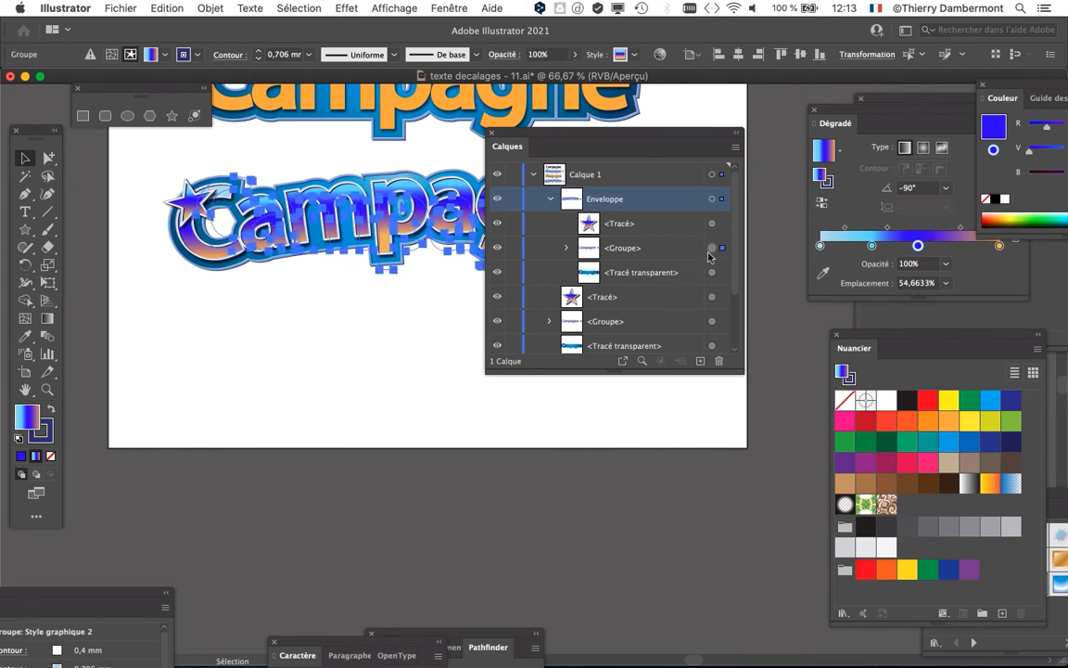
- Move the Calques panel clear of the arched lettering, collapse the envelope's contents and target the whole envelope
drag(650, 142, 438, 355)
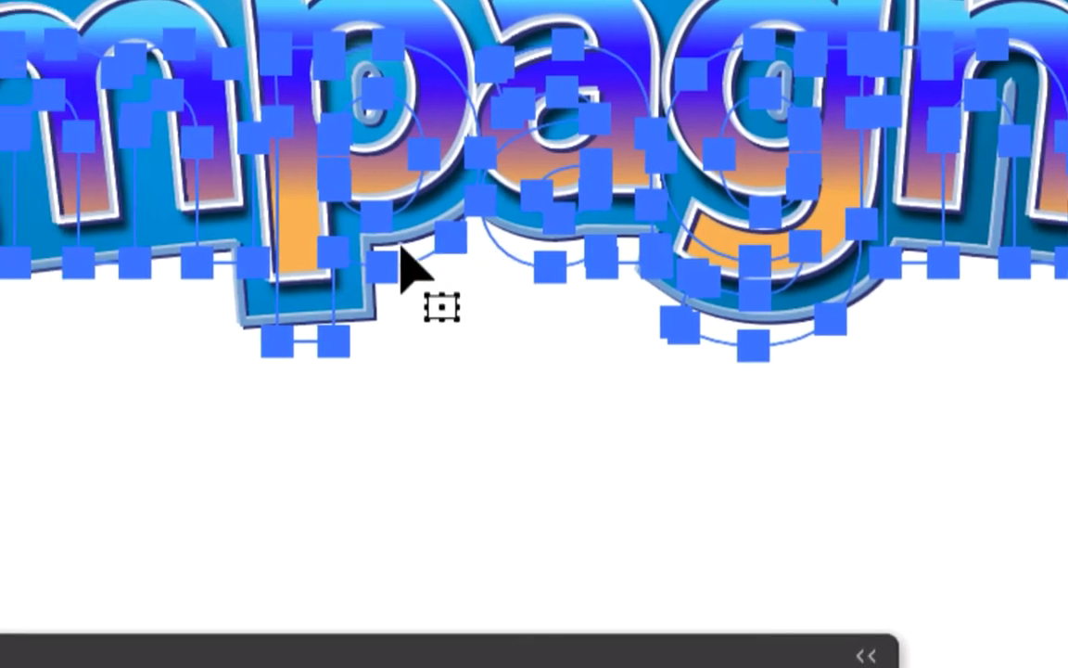
key(a)
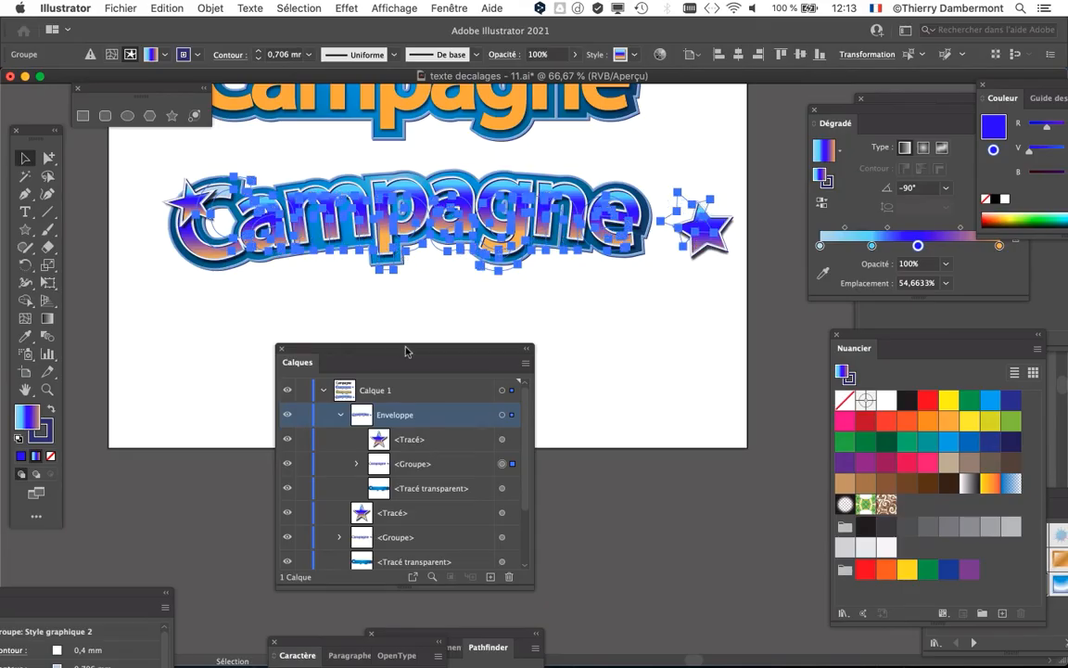
drag(408, 348, 651, 383)
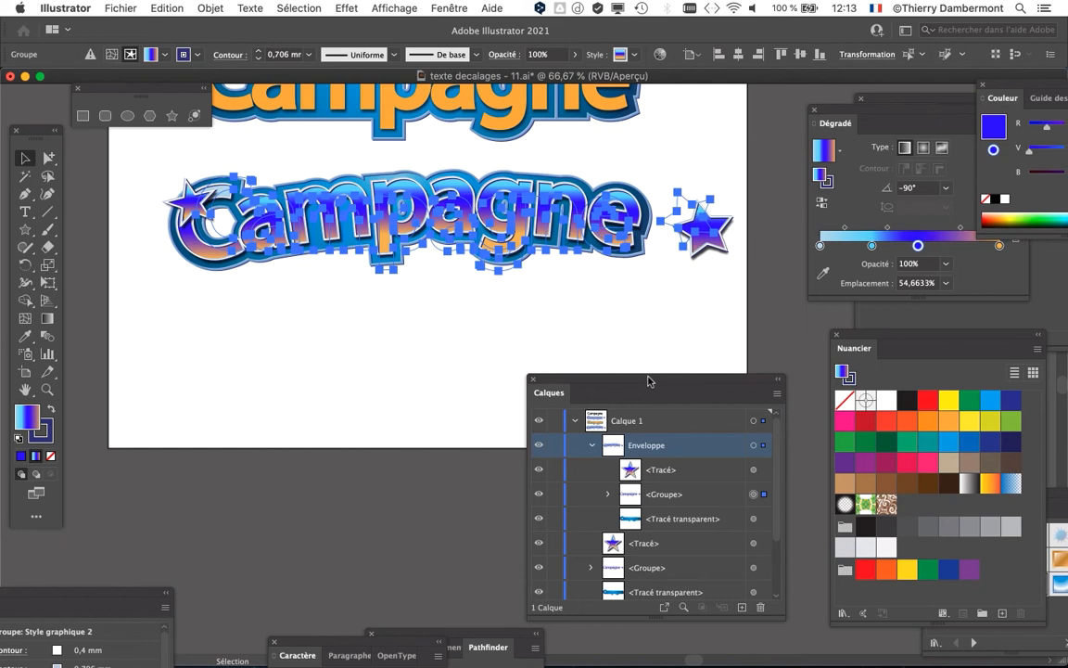
drag(649, 381, 676, 236)
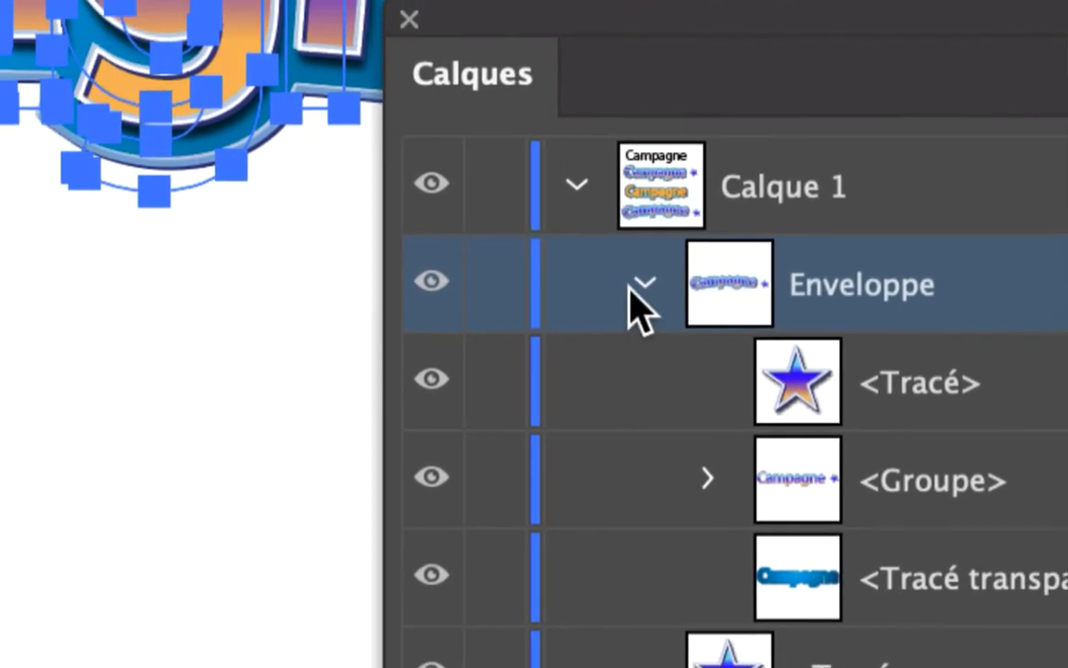
click(445, 373)
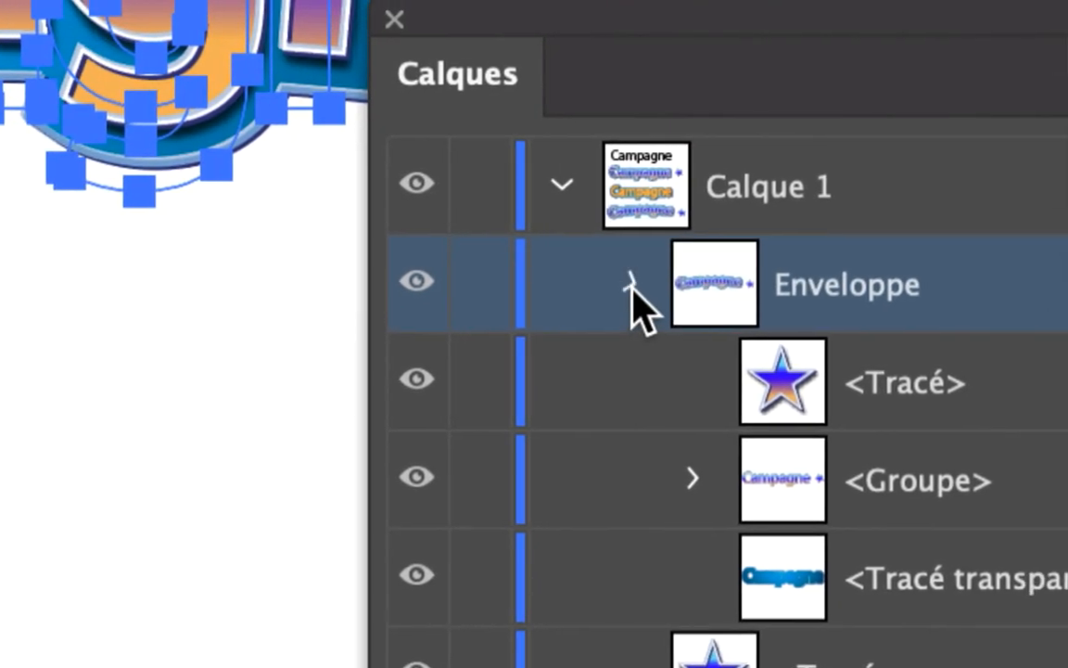
click(825, 281)
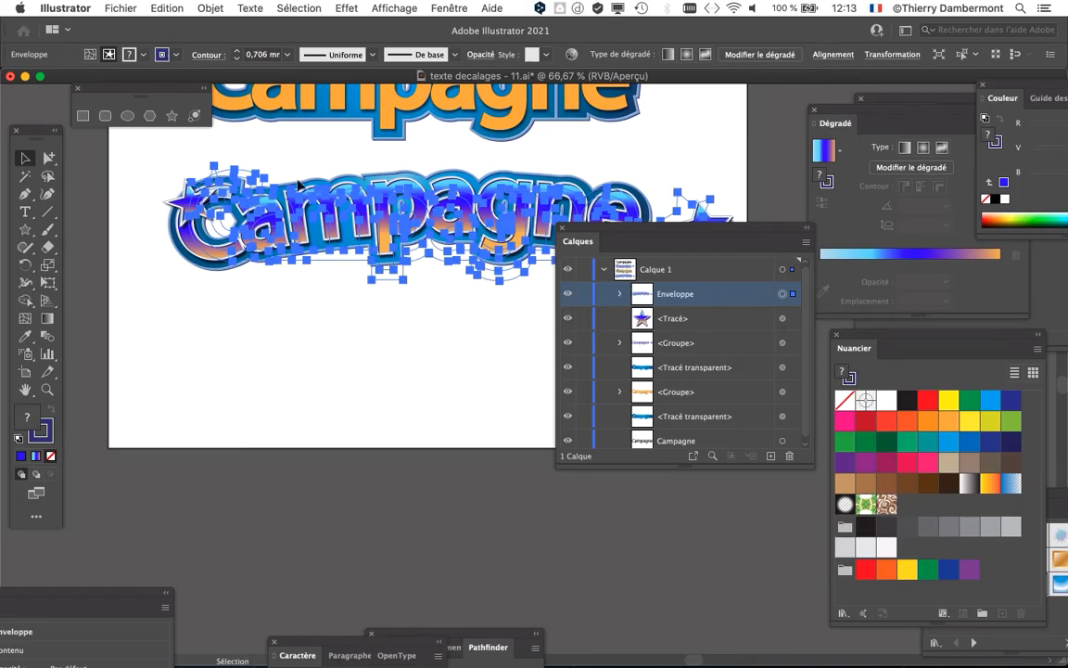
- Try releasing the envelope distortion from the arched lettering while its content is being edited, and undo the release
click(208, 9)
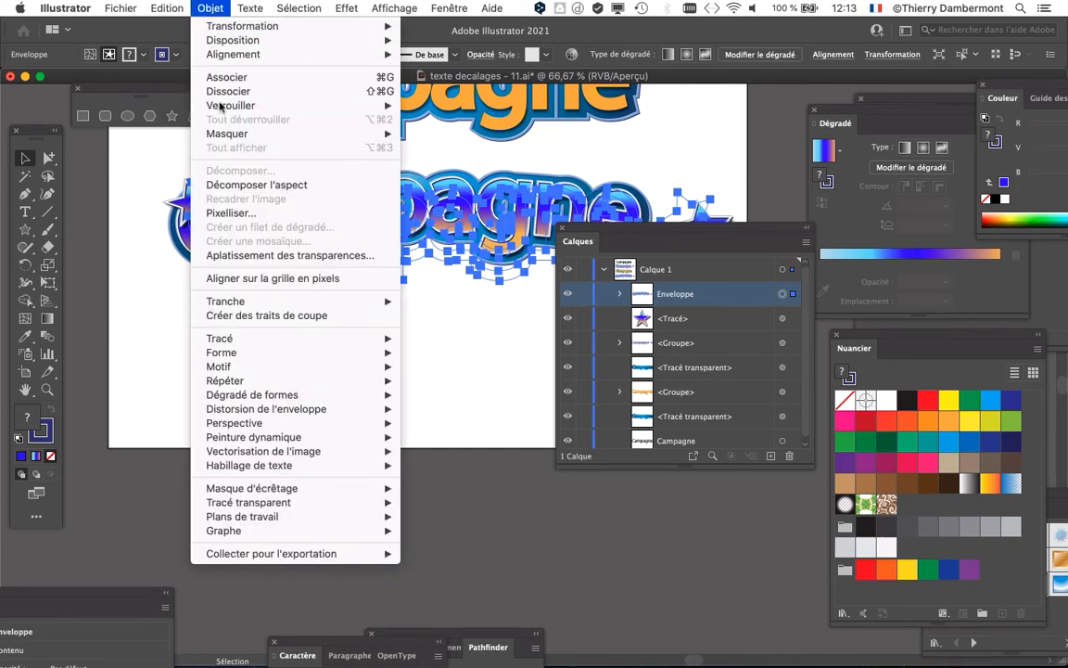
mouse_move(352, 409)
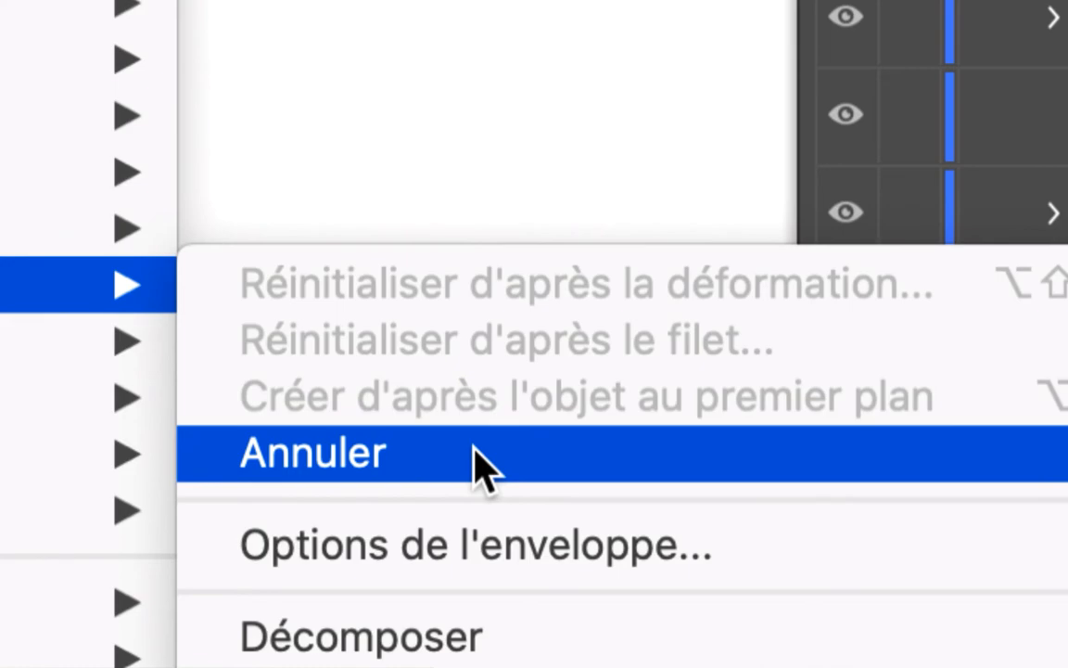
click(479, 461)
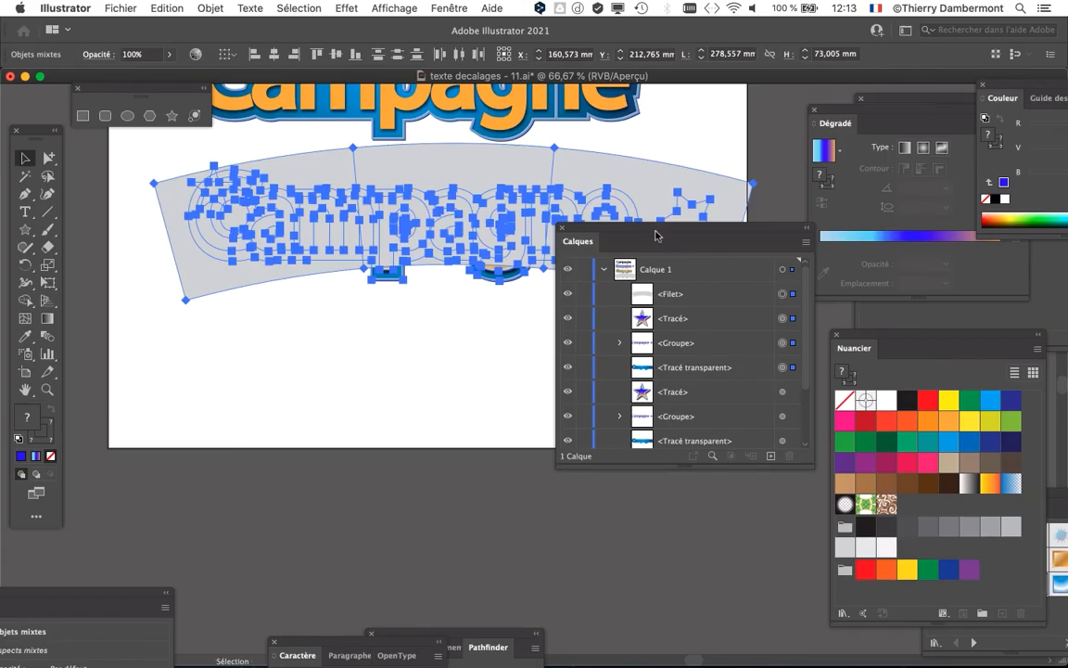
drag(654, 242, 692, 412)
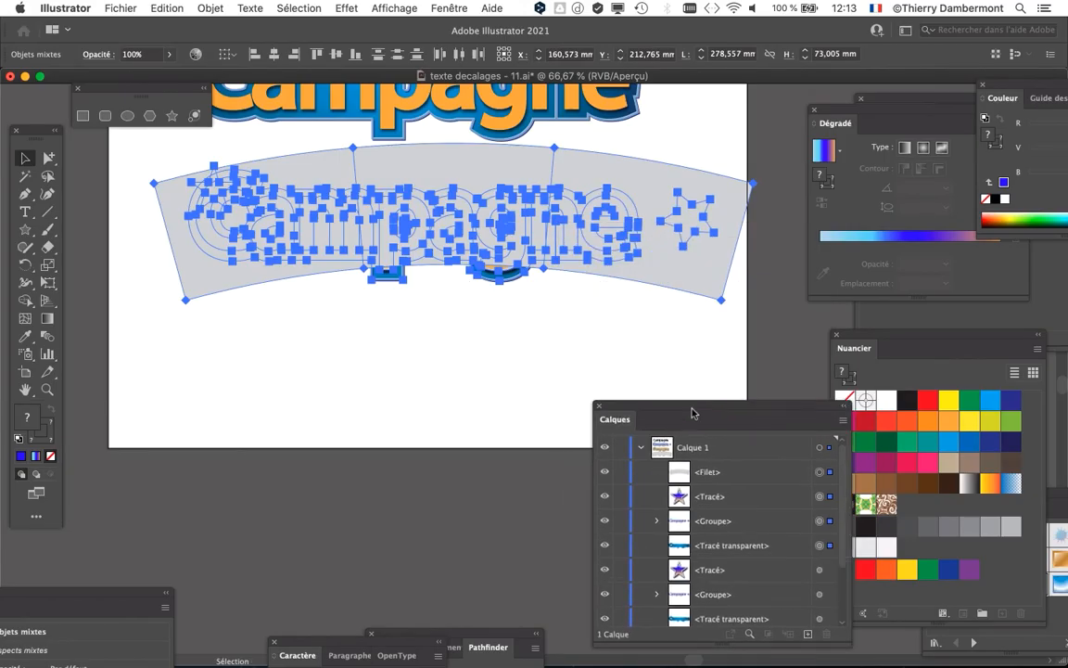
key(super+z)
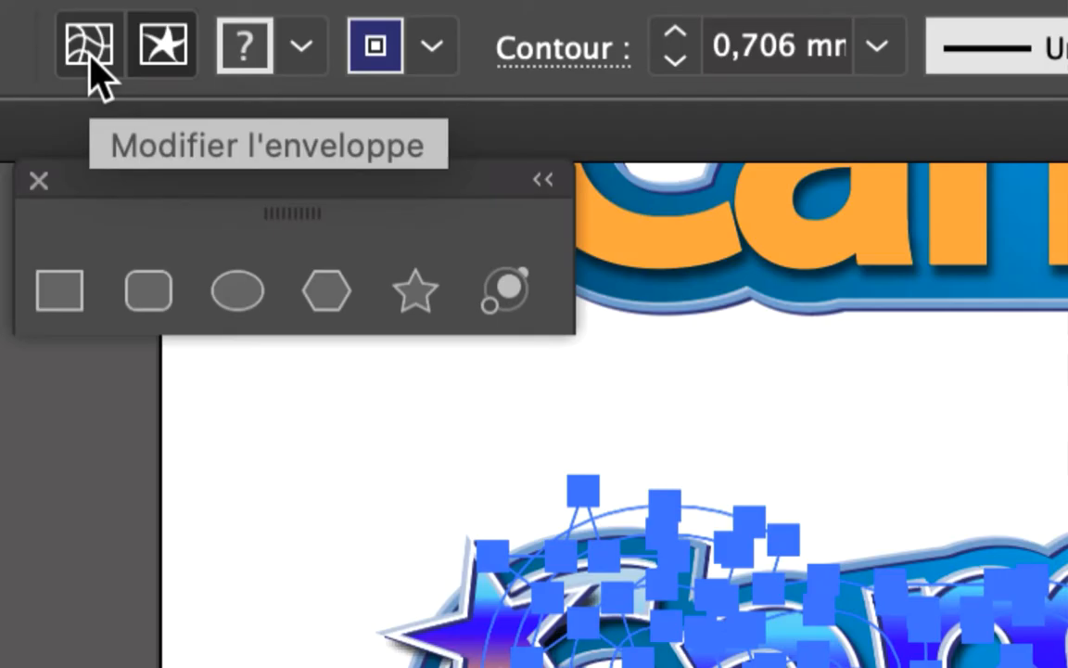
- Switch the arched lettering back to envelope editing and release its envelope distortion
click(90, 54)
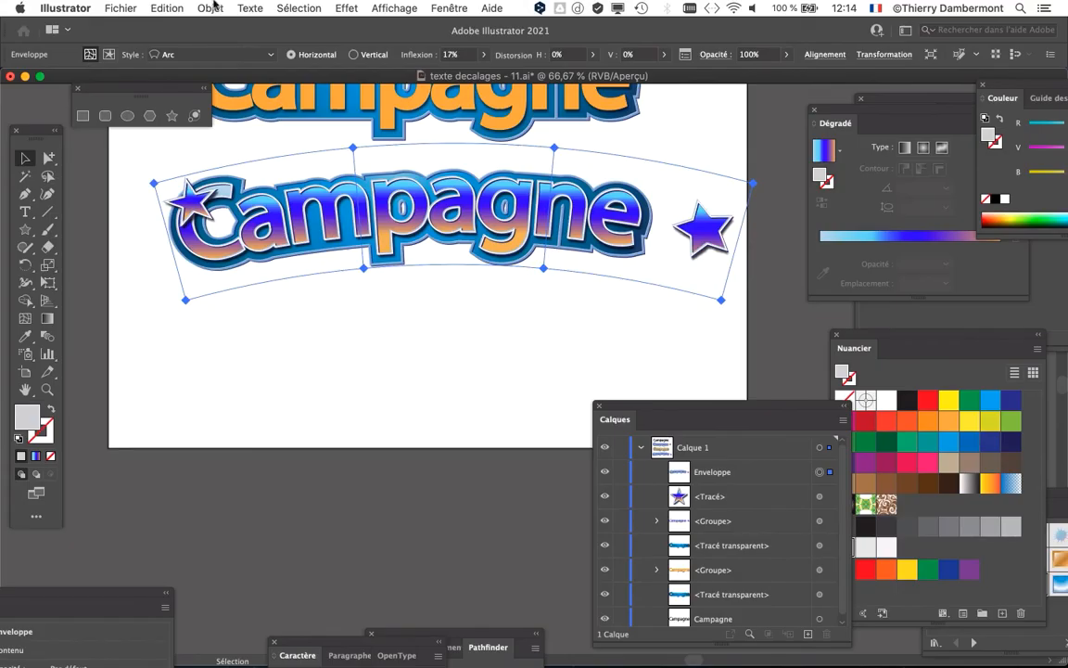
click(211, 7)
mouse_move(371, 409)
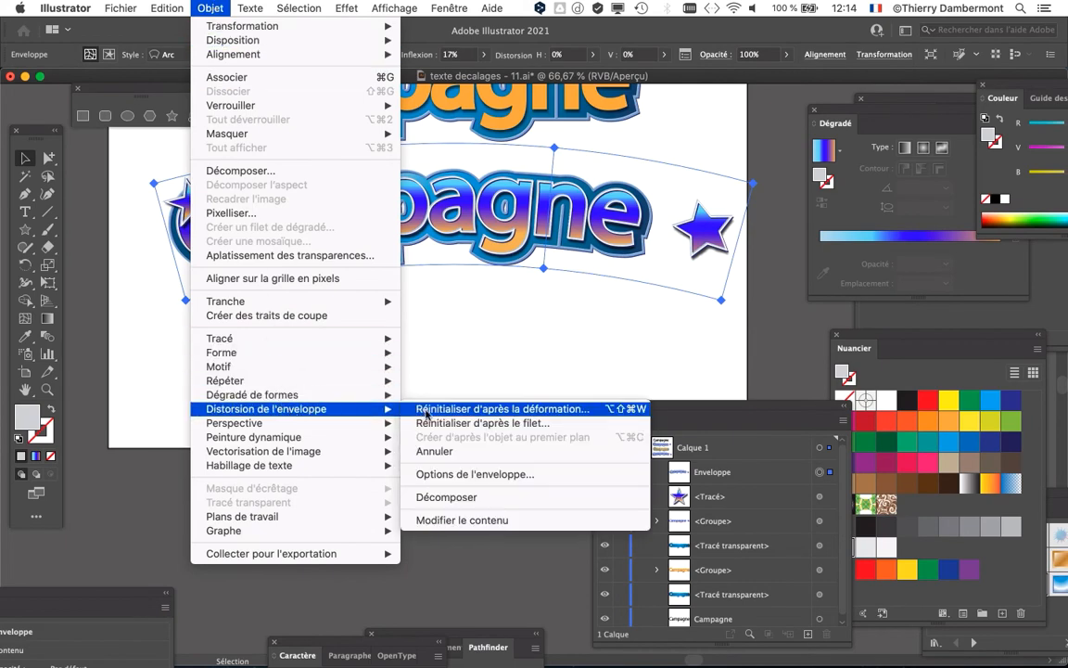
click(448, 452)
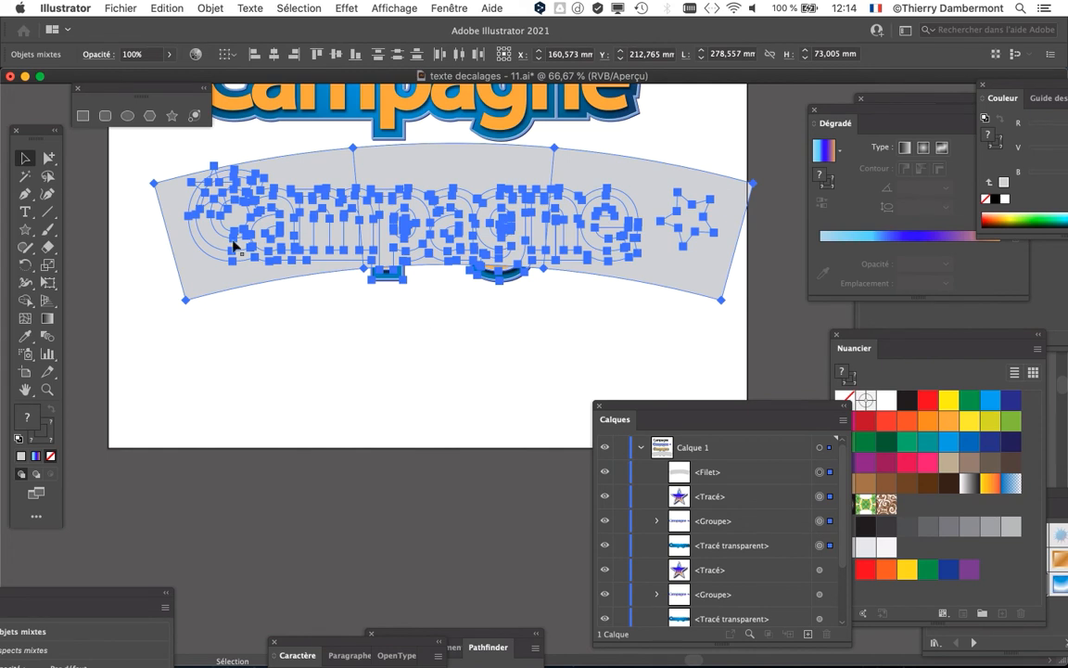
- Isolate the leftover grey envelope mesh from the released artwork with the Group Selection tool and delete it
drag(332, 291, 312, 358)
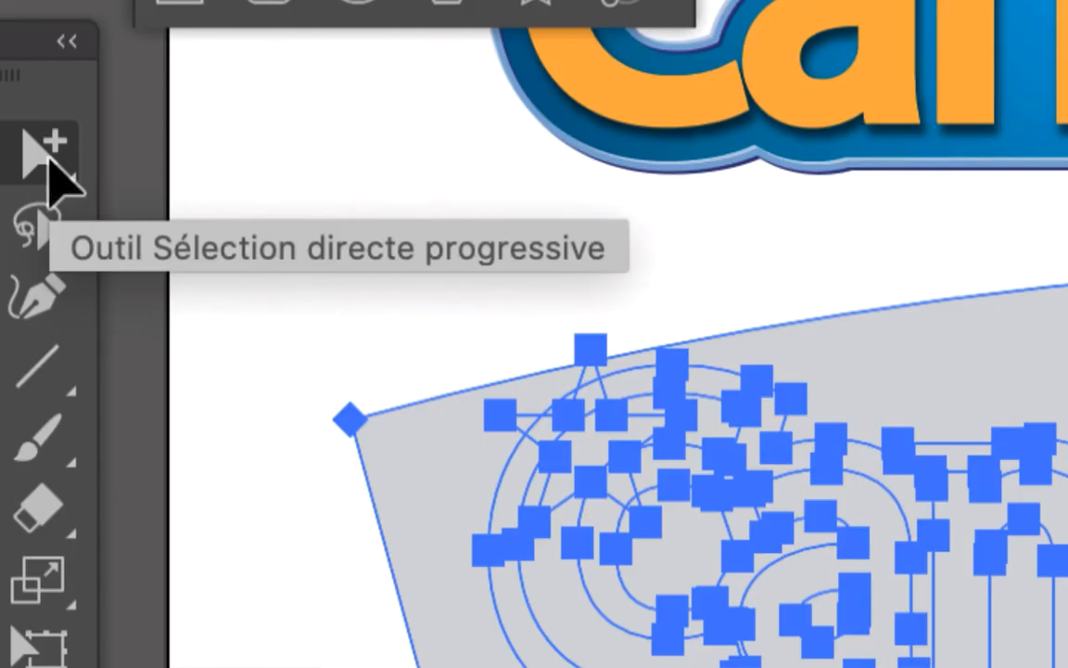
click(49, 159)
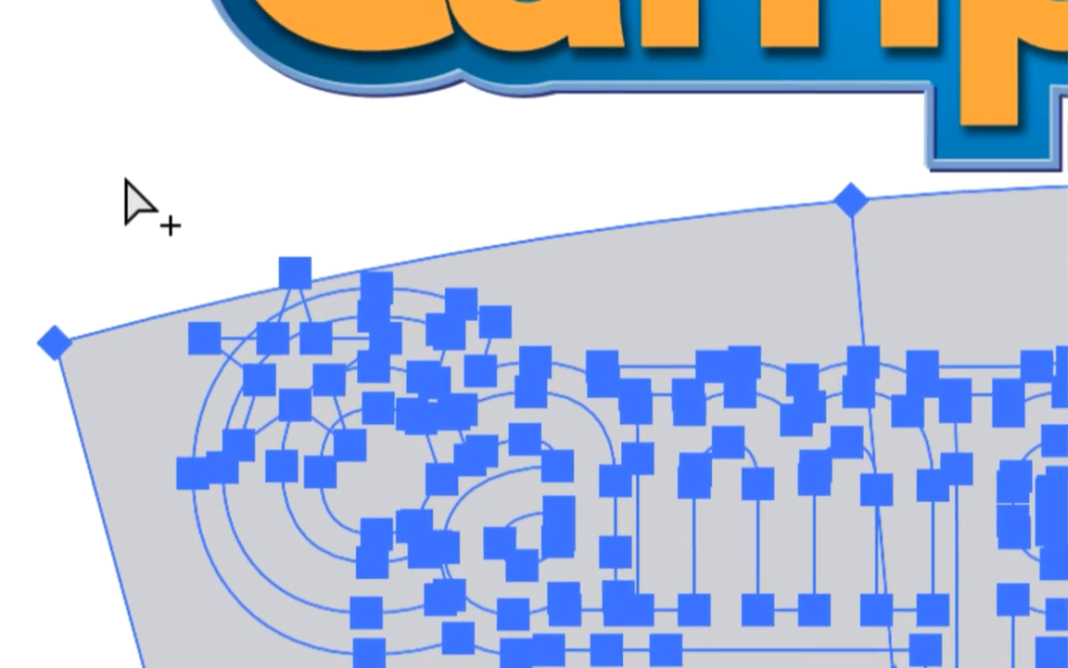
click(417, 289)
click(139, 272)
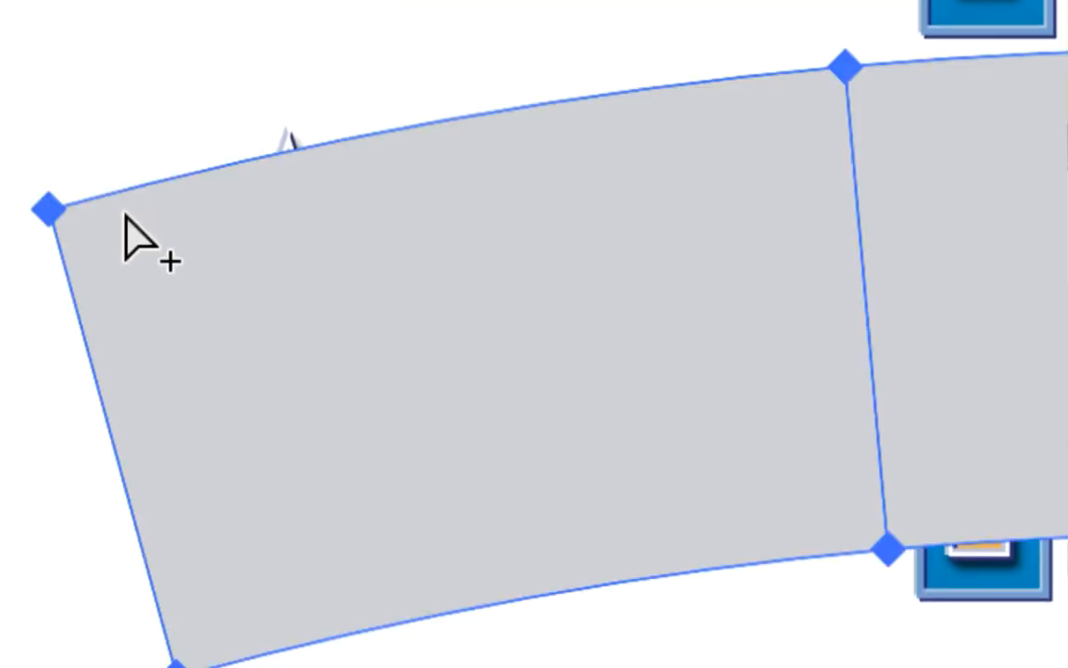
key(Delete)
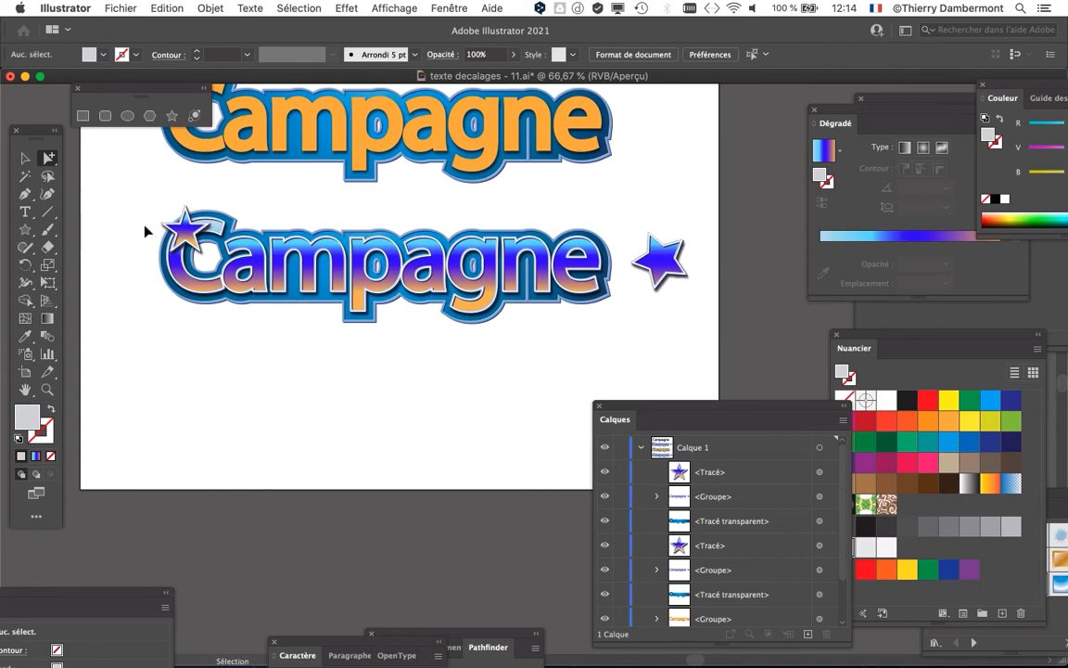
- Undo the mesh deletion and the envelope release, and release the arched lettering's envelope distortion again
key(super+z)
key(super+z)
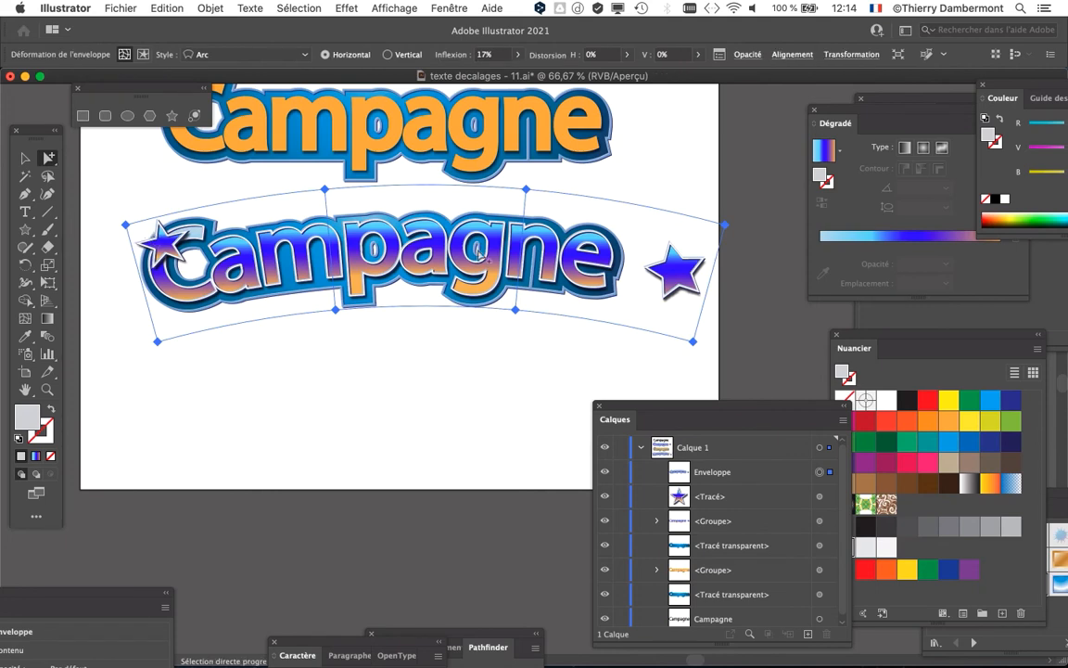
click(213, 8)
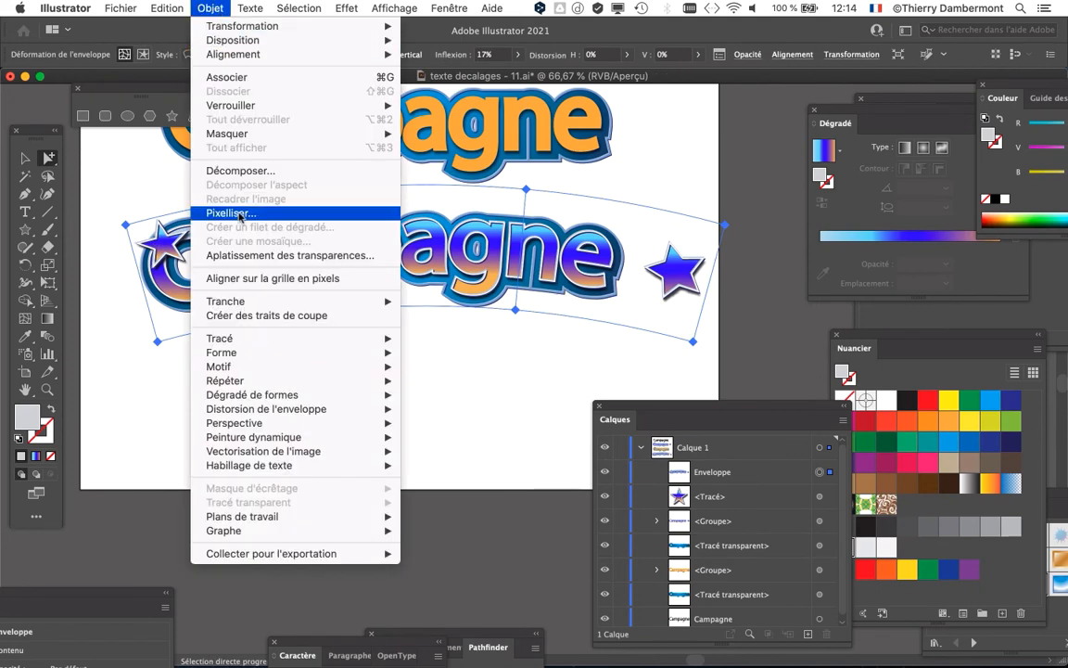
mouse_move(278, 409)
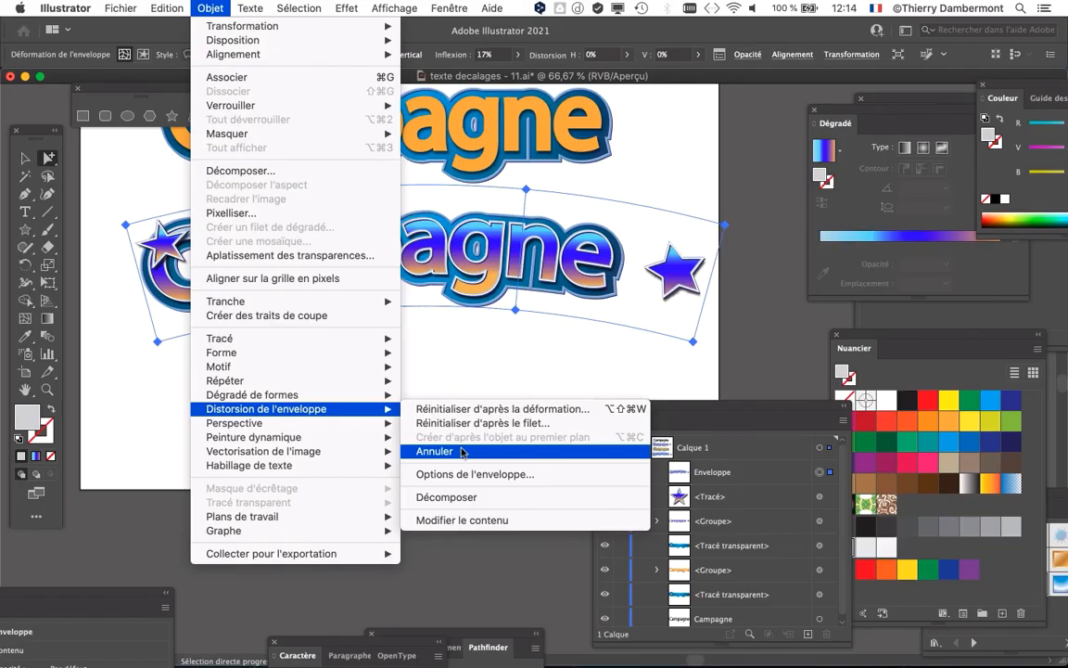
click(462, 452)
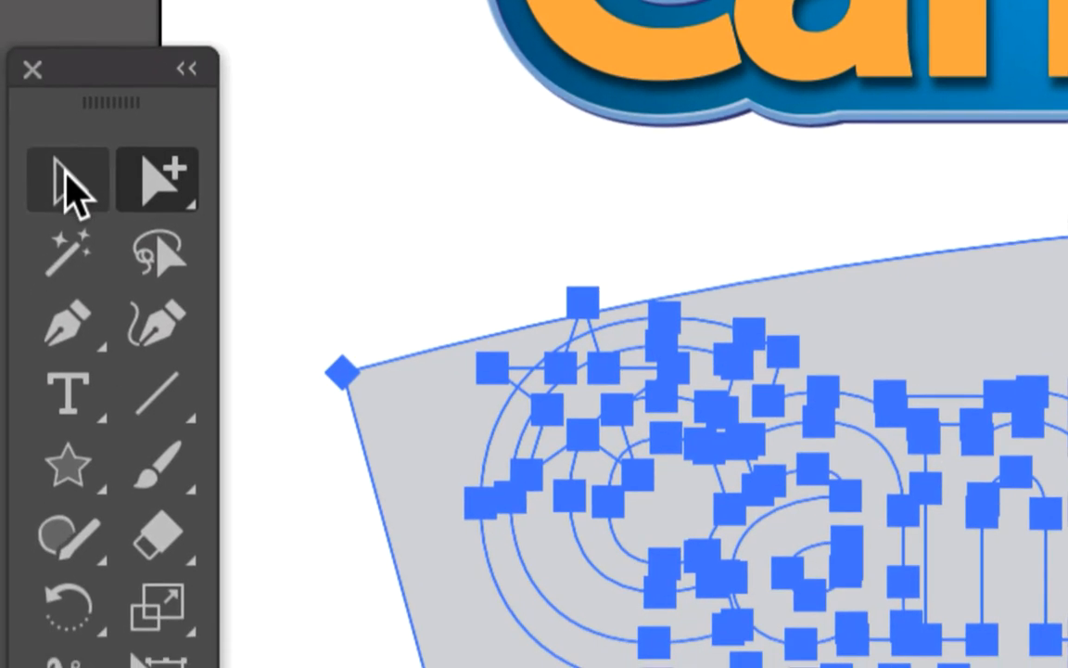
- Select only the grey envelope mesh with the Selection tool, shift it down off the lettering and delete it
click(66, 173)
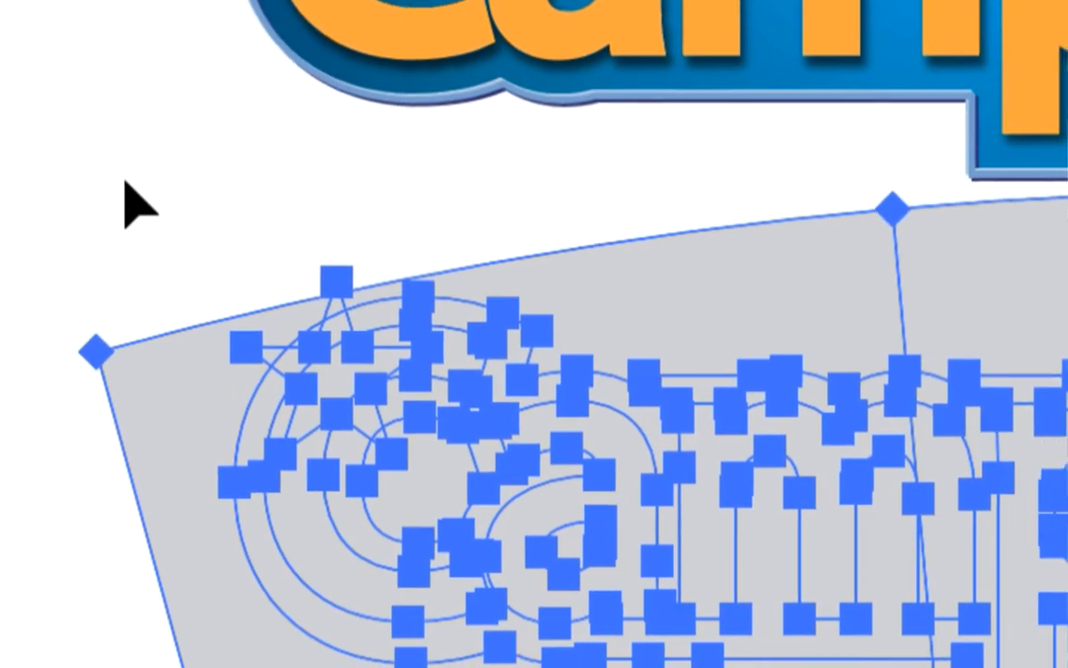
click(375, 219)
click(397, 393)
drag(130, 218, 213, 446)
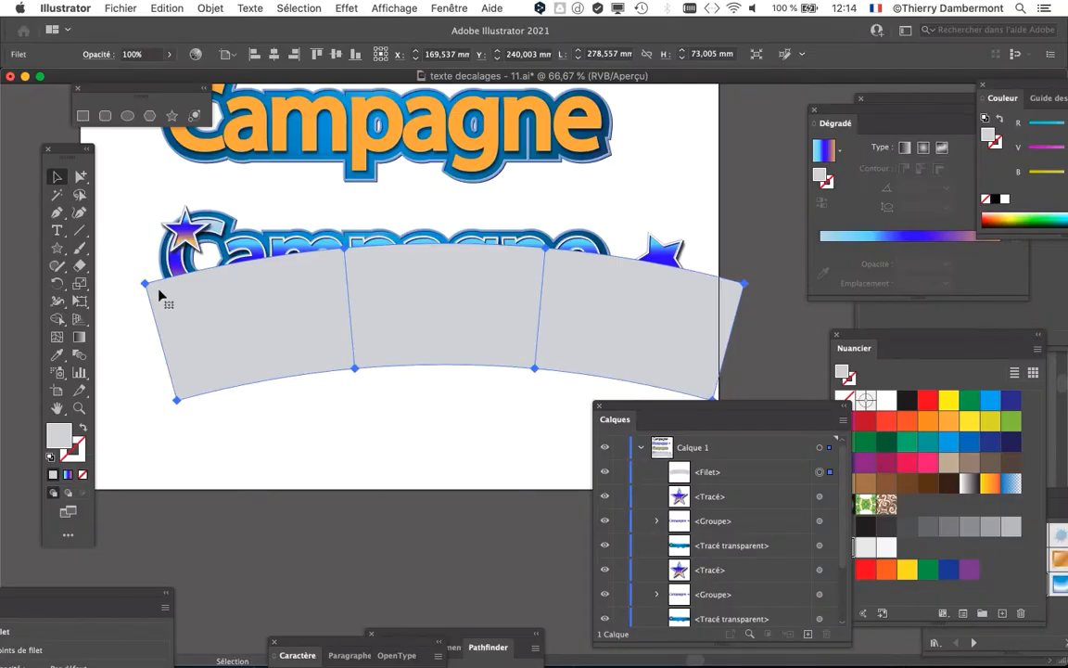
drag(178, 290, 170, 342)
key(Delete)
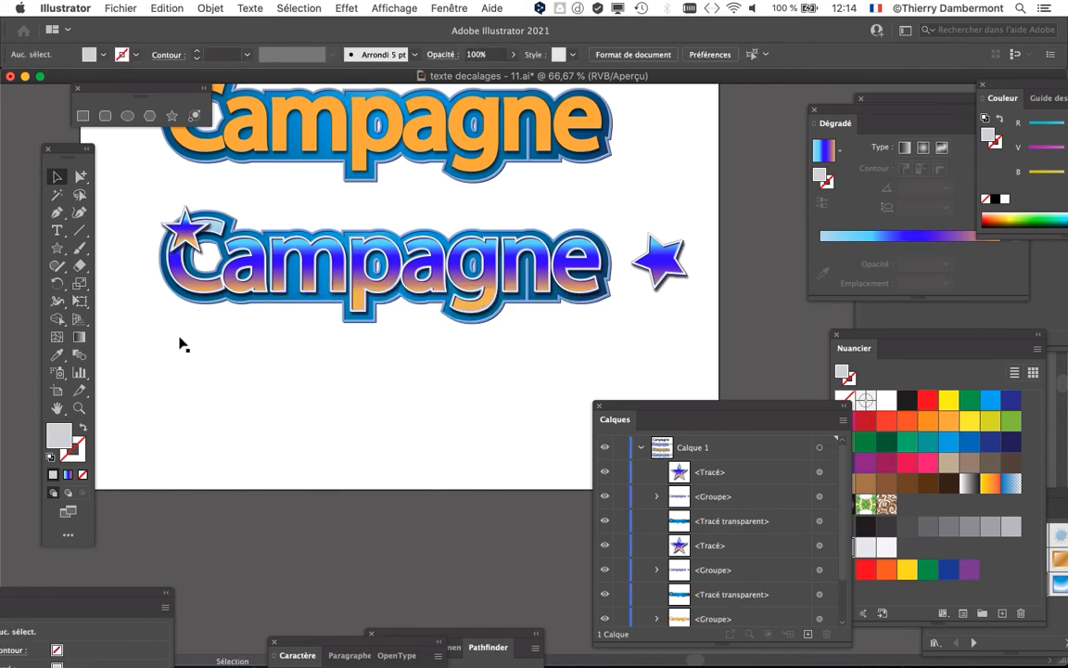
- Inspect the released gradient lettering up close and select its blue outline path
alt+scroll(214, 236, up, 3)
alt+scroll(520, 263, down, 3)
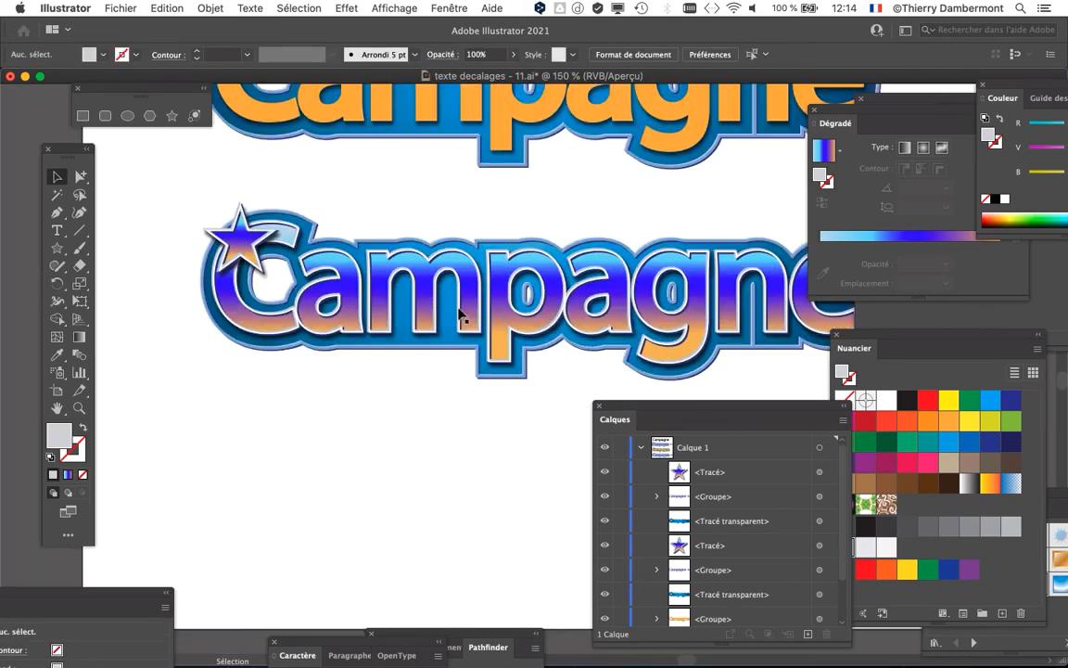
scroll(336, 279, right, 5)
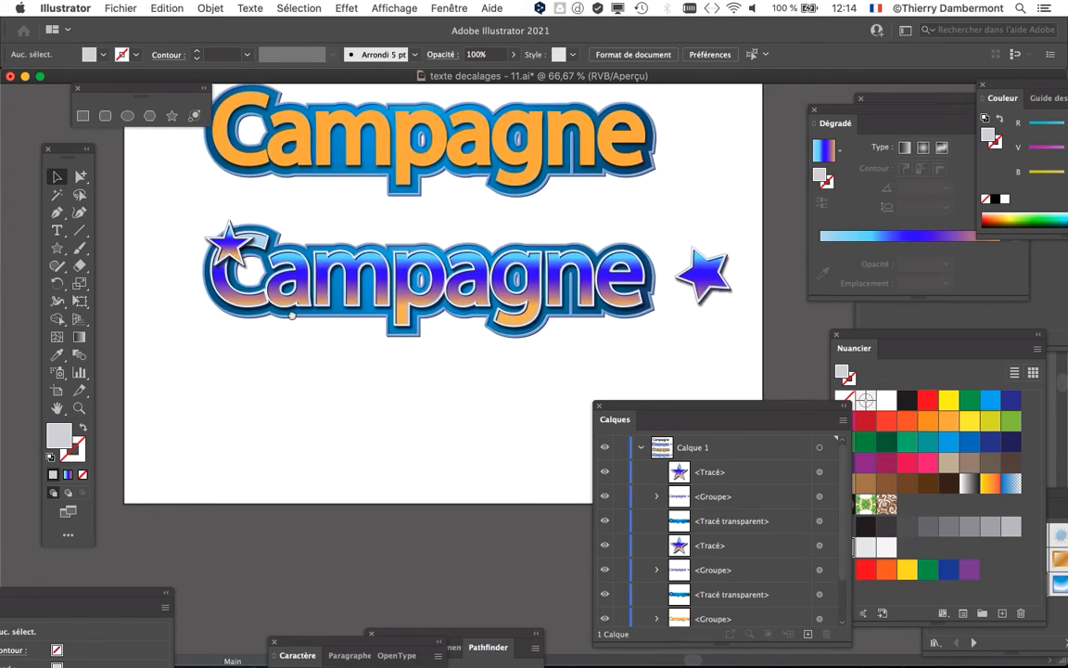
alt+scroll(433, 282, up, 3)
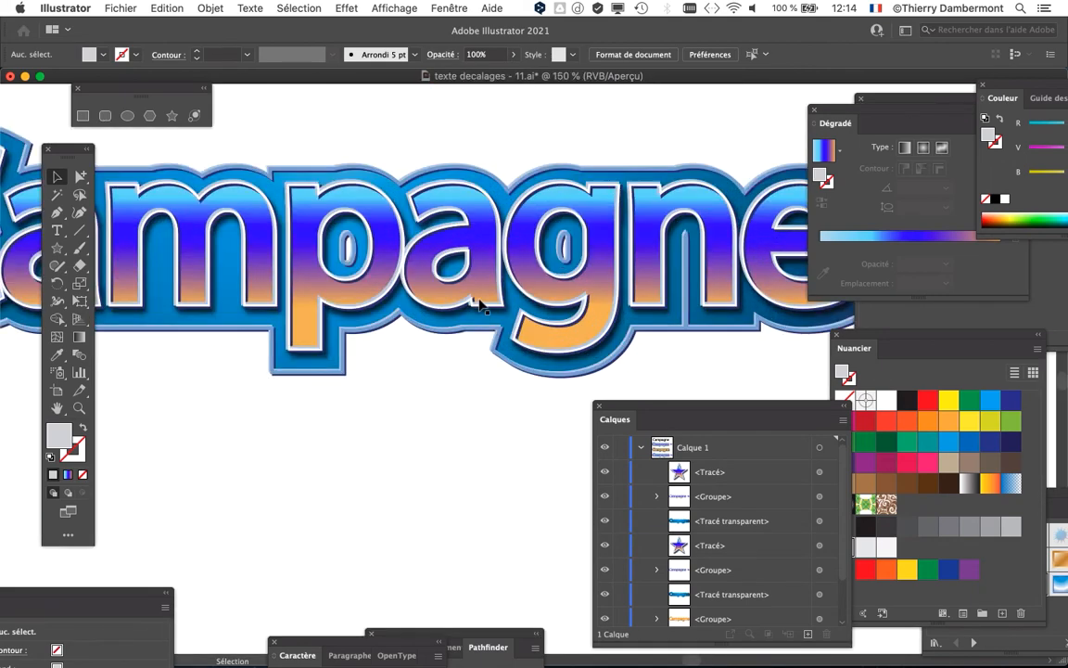
click(478, 326)
alt+scroll(479, 325, up, 1)
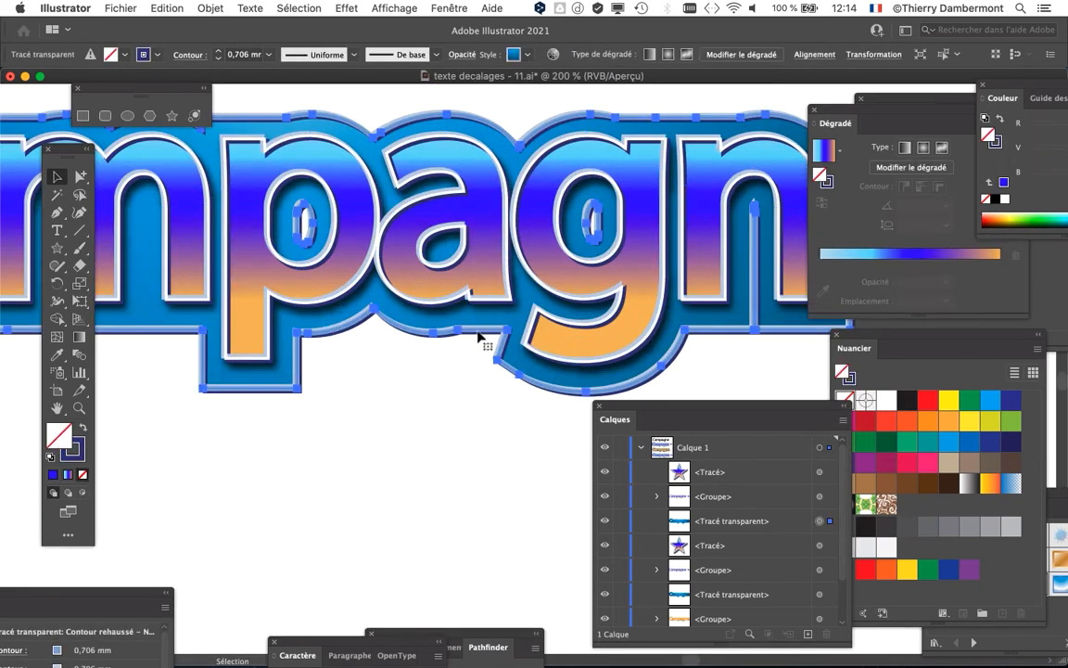
alt+scroll(372, 332, down, 3)
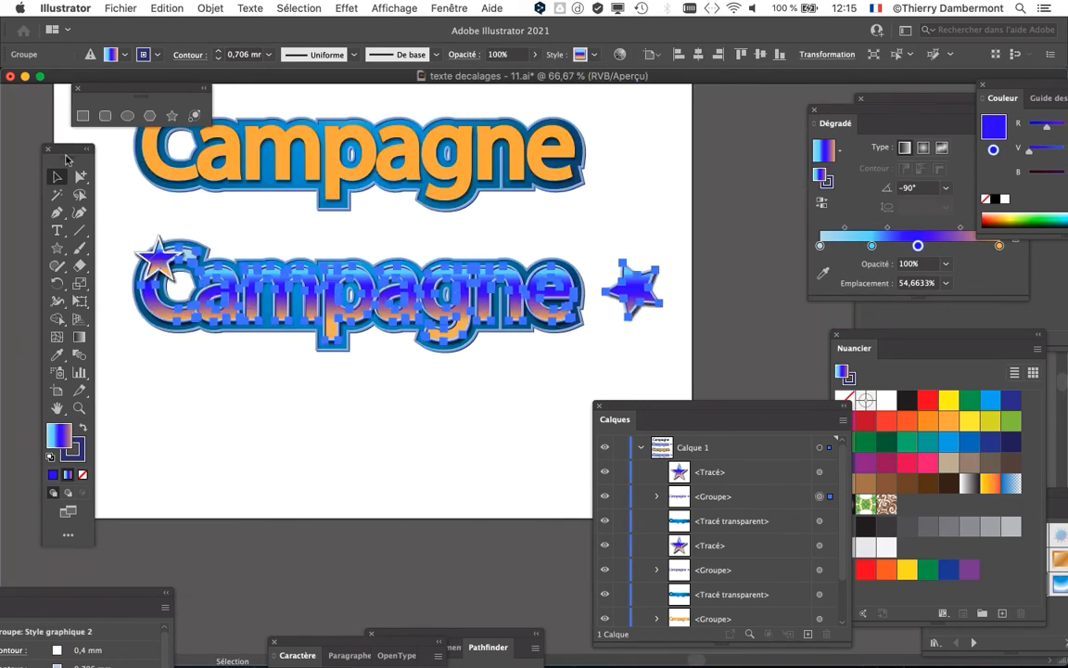
- Move the tools panel clear of the artboard, deselect the artwork and undo back to the Arc-warped lettering
drag(67, 159, 34, 140)
click(295, 397)
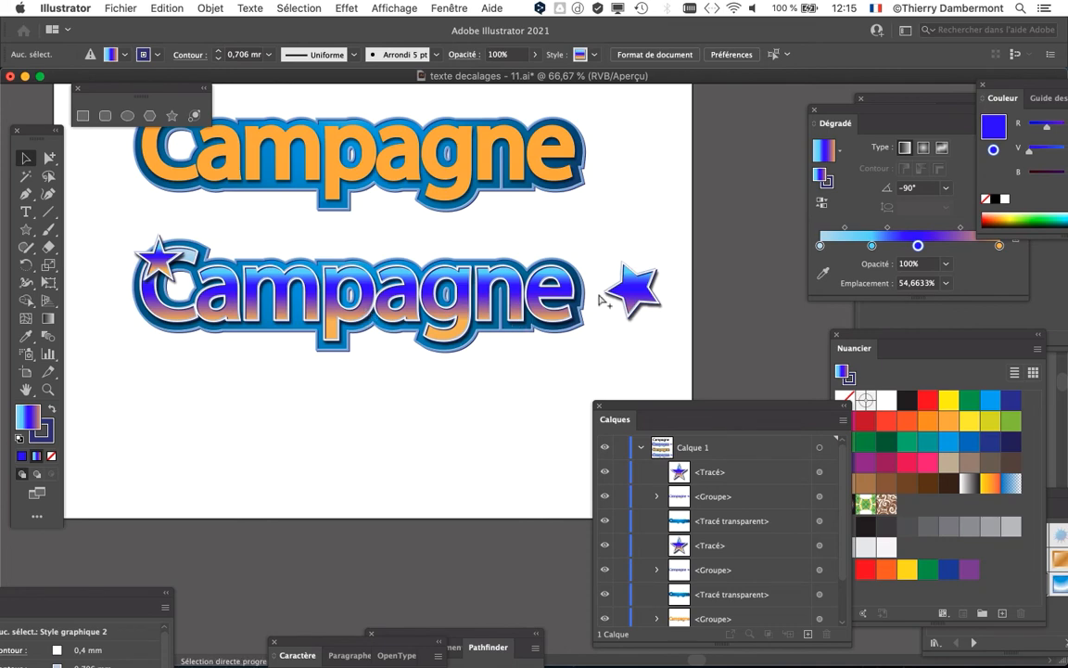
key(super+z)
key(super+z)
key(super+z)
key(super+z)
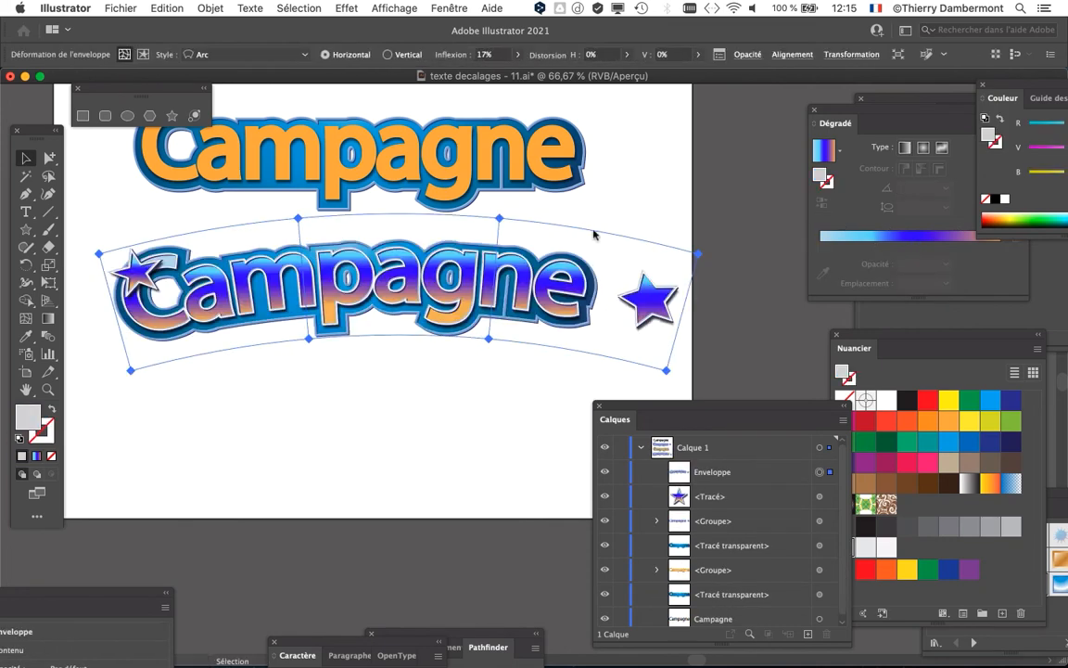
- Save the document as "texte decalages - 12.ai" in Adobe Illustrator format with the default options, and deselect the arched lettering
click(113, 7)
click(174, 148)
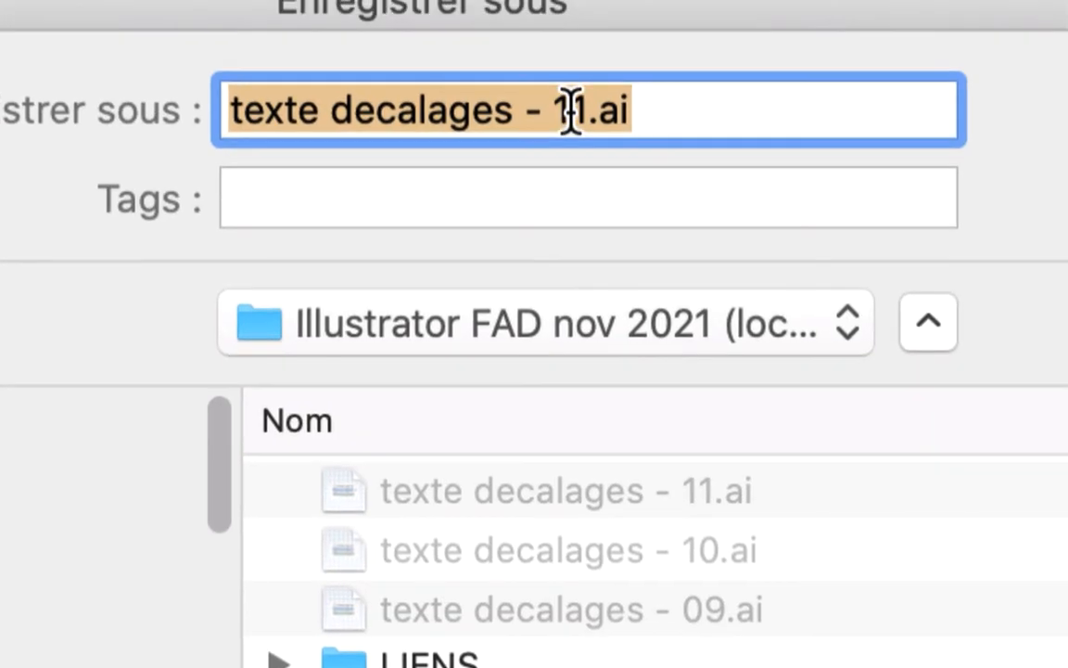
click(582, 71)
key(shift+Right)
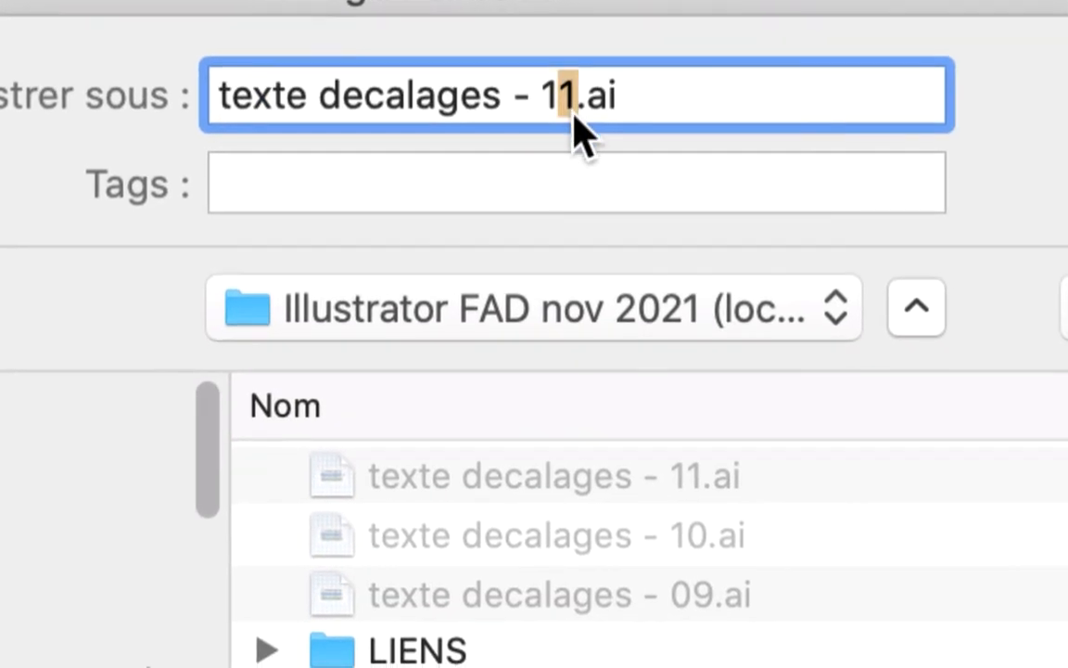
text(2)
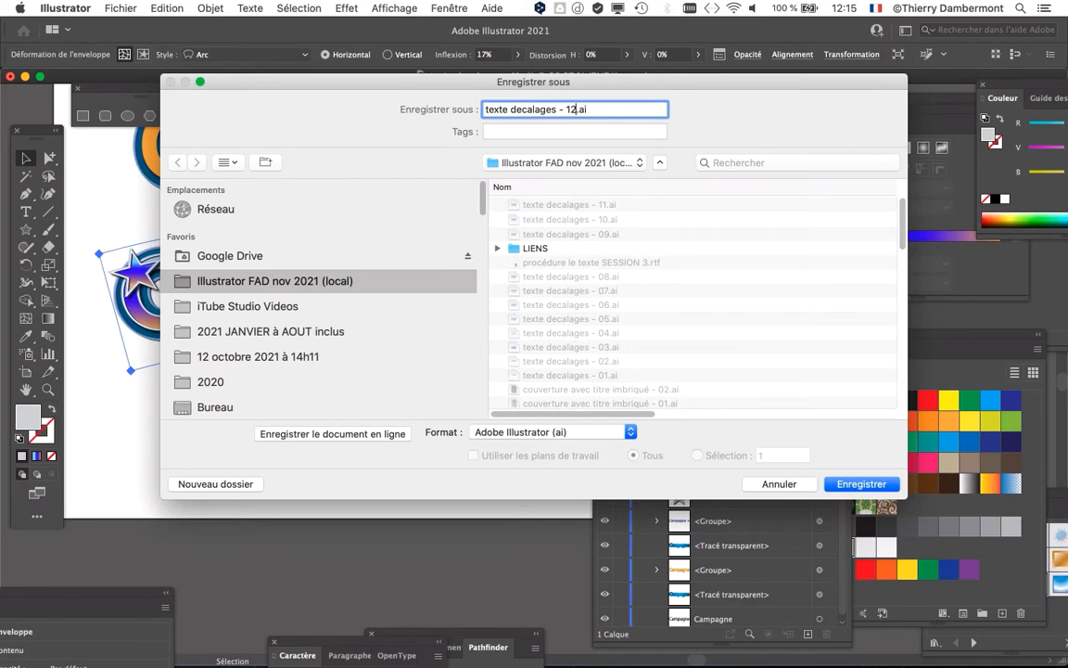
key(Return)
key(Return)
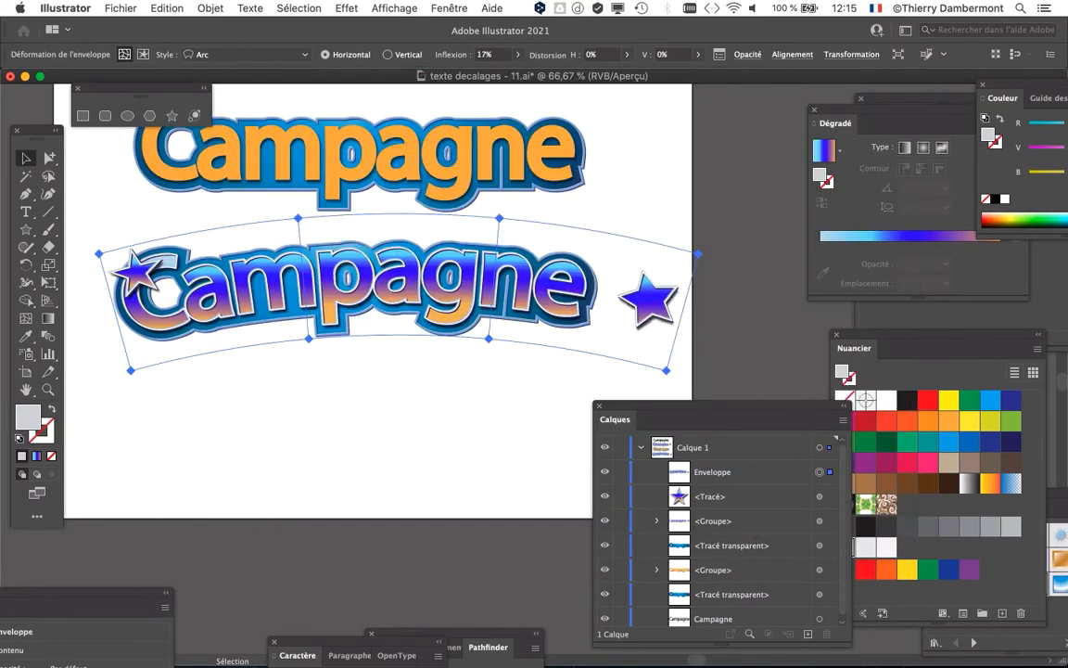
click(490, 390)
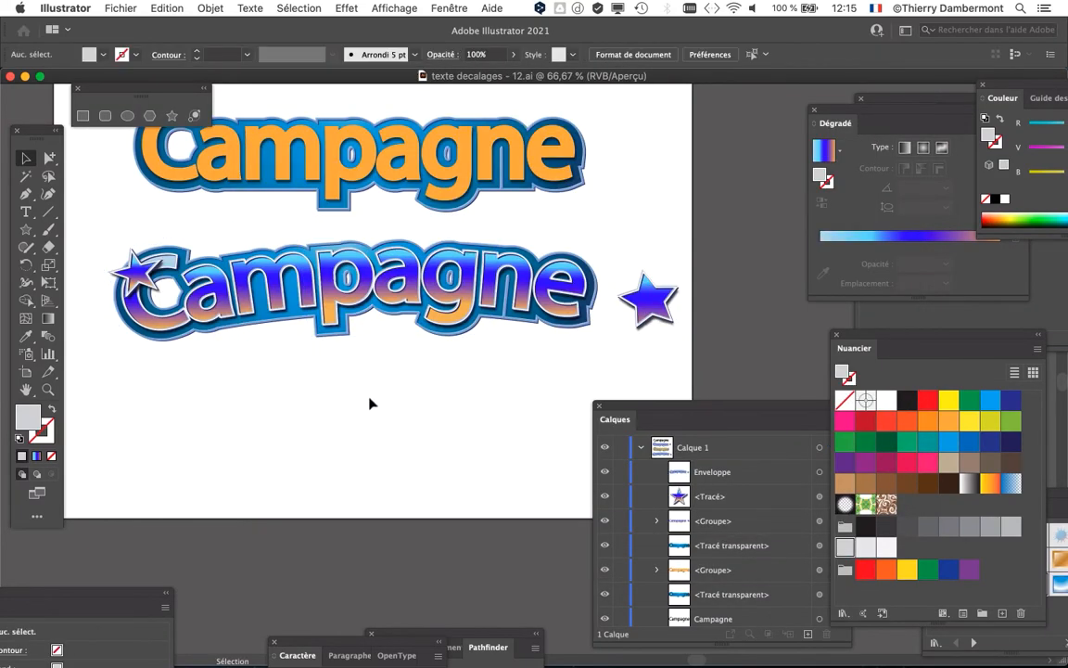
scroll(369, 404, left, 3)
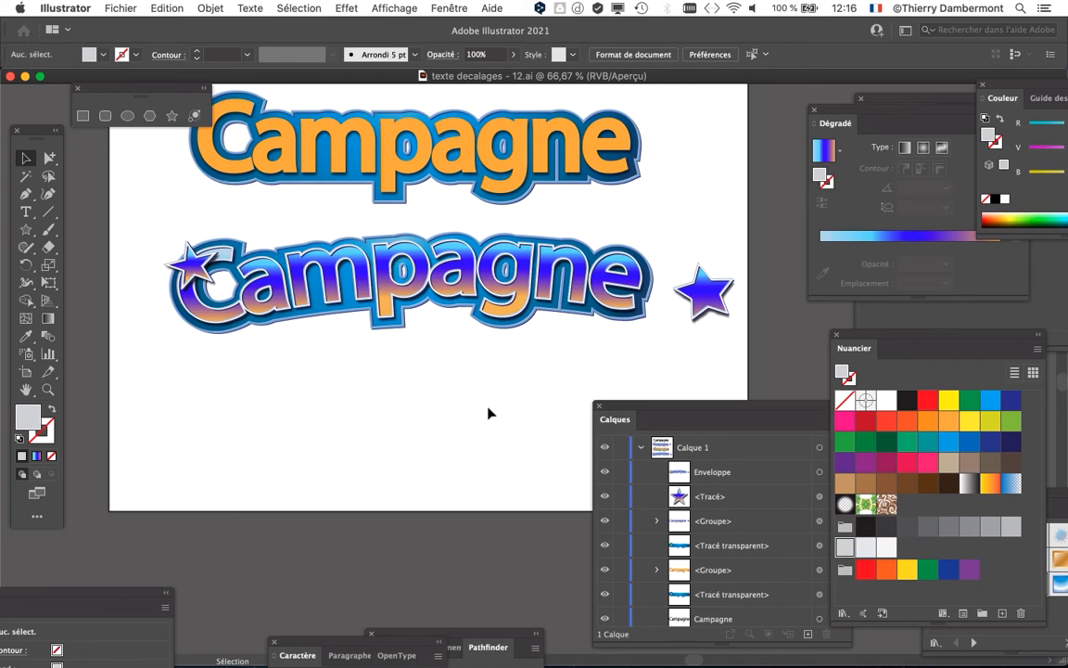
- Switch to Firefox and reposition its window to fill the visible screen area
mouse_move(4, 429)
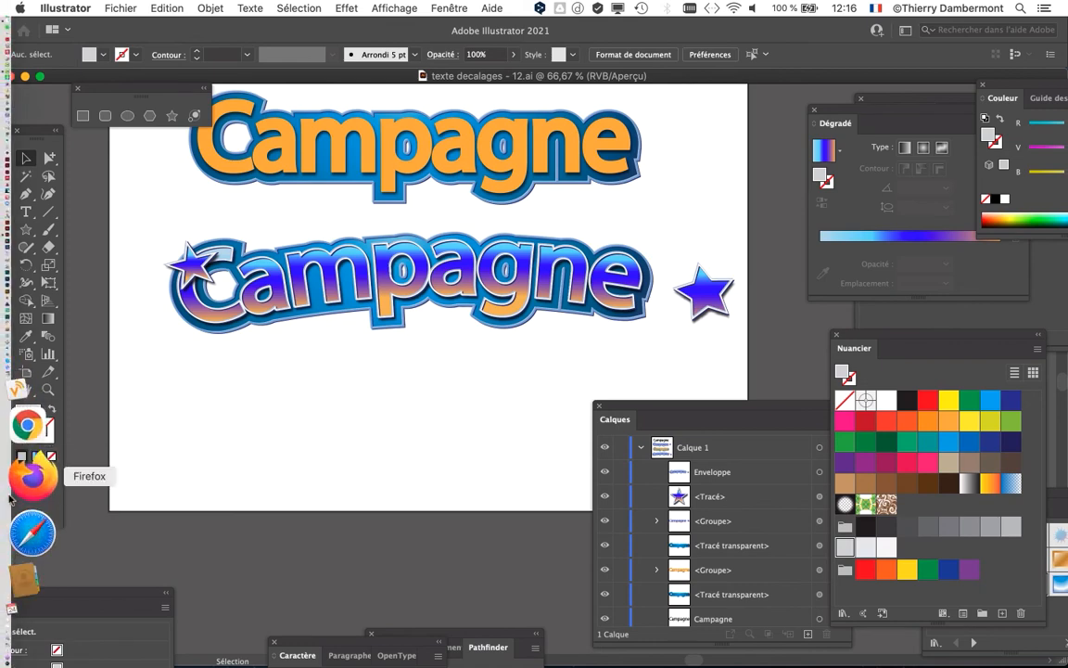
click(11, 498)
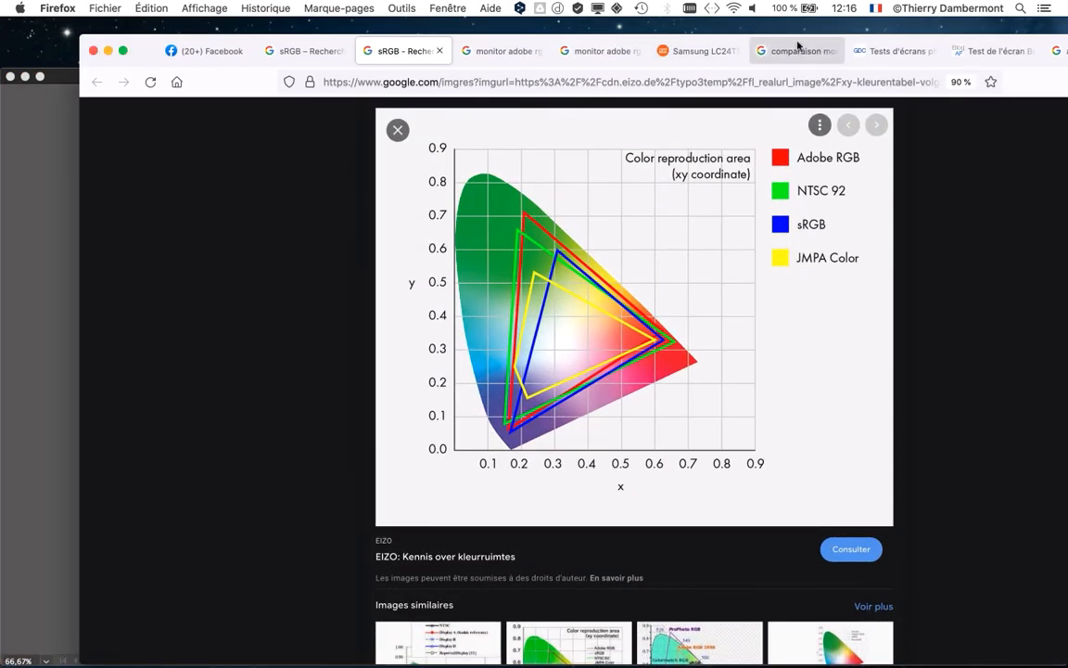
drag(143, 50, 62, 25)
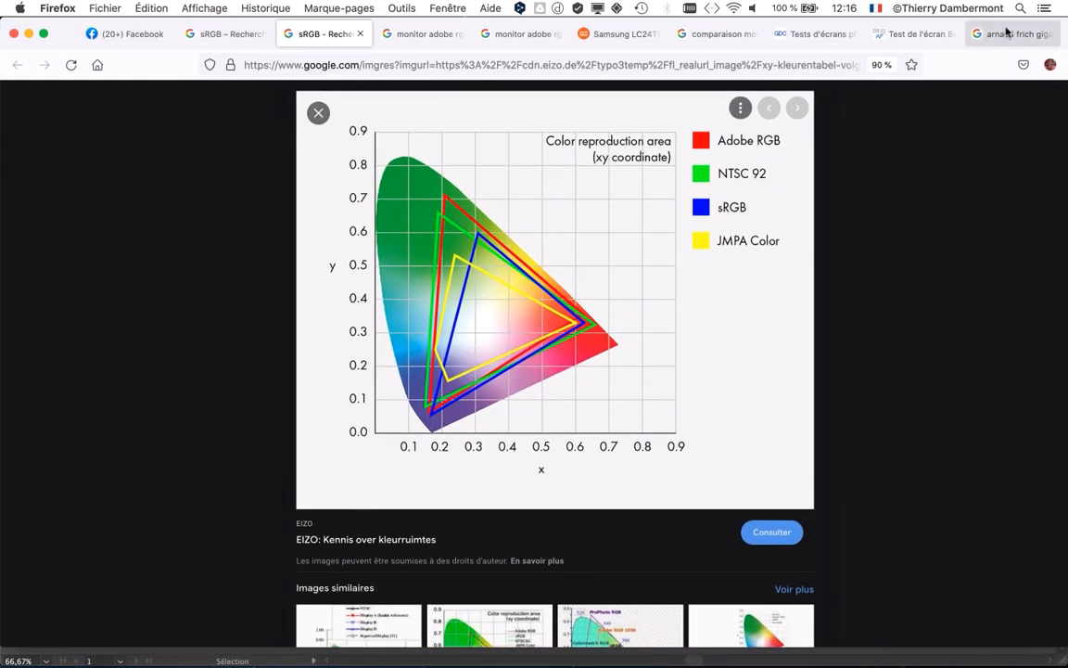
- Replace the sRGB query on the Google Images page with a search for "couleurs pantone"
click(216, 34)
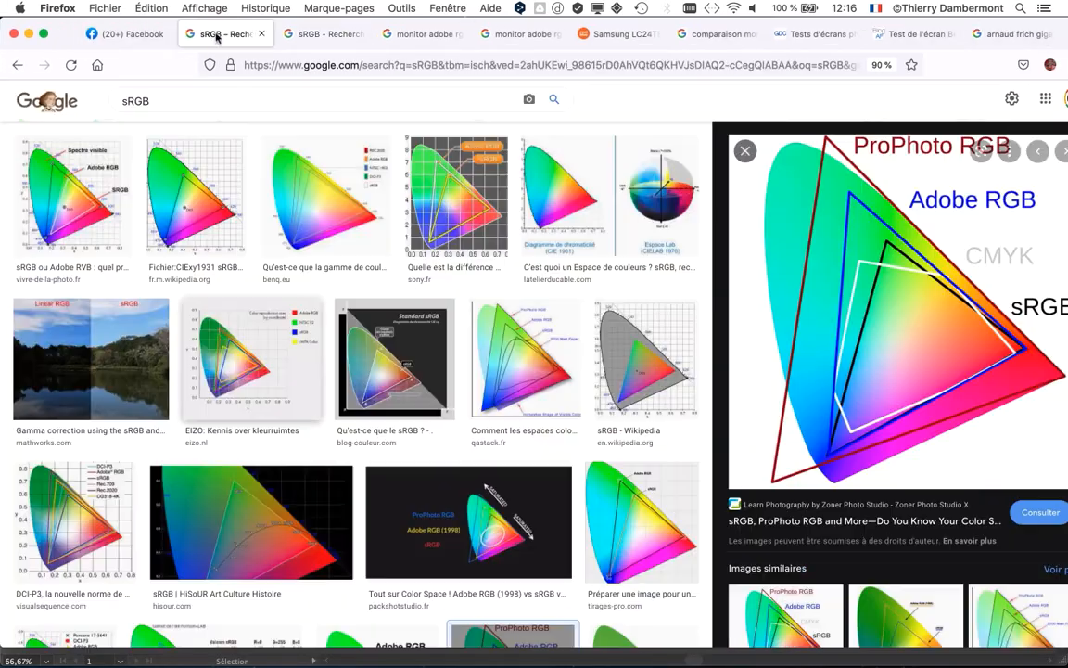
click(292, 101)
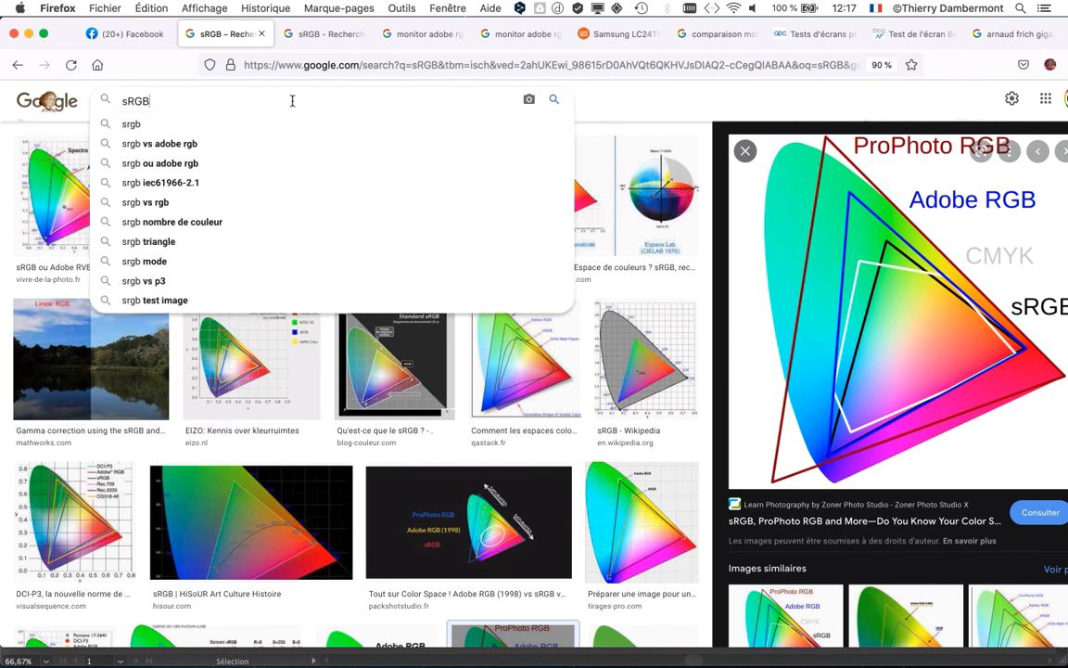
key(super+a)
text(couleurs)
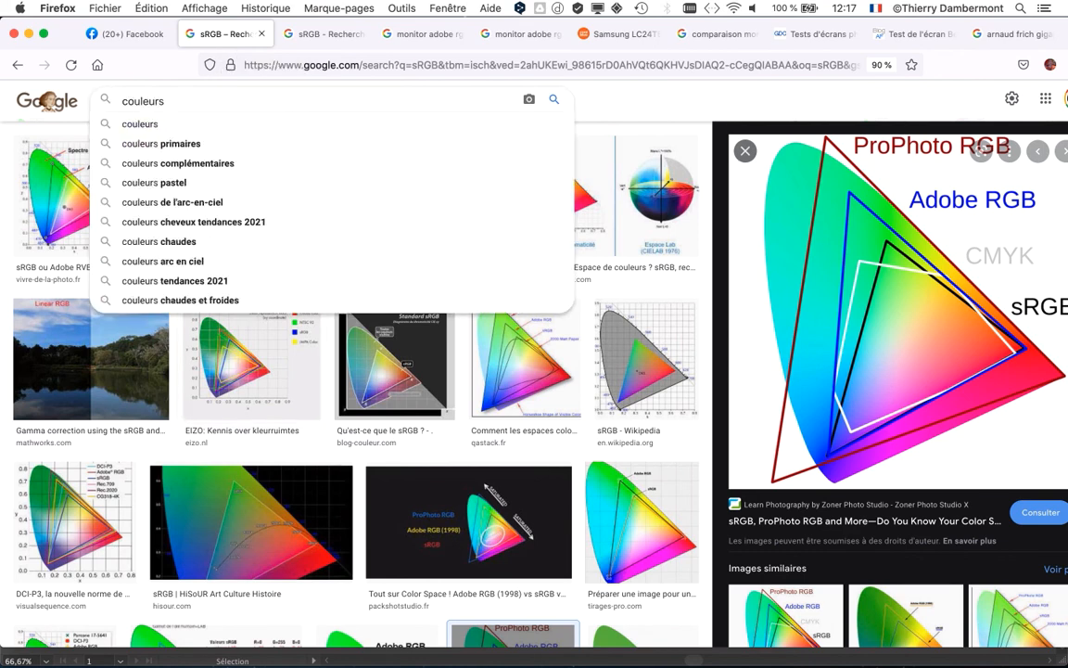
text( pantone)
key(Return)
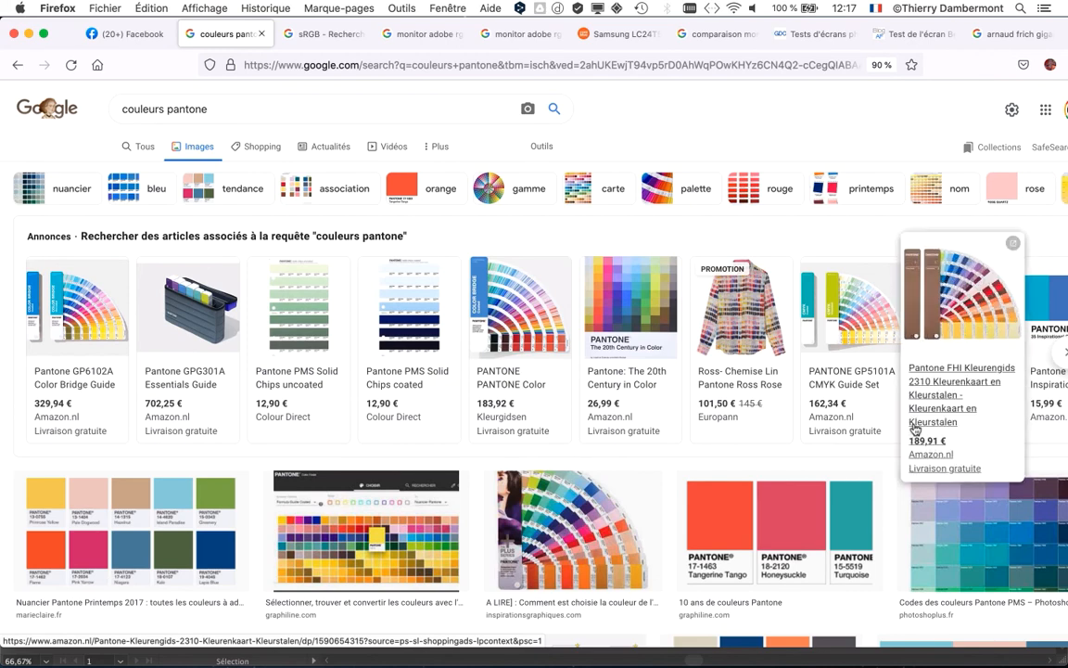
- Preview the Pantone Plus Series Formula Guide fan image, shift the browser window to show it fully and hide all other applications
scroll(793, 527, down, 1)
scroll(505, 463, down, 3)
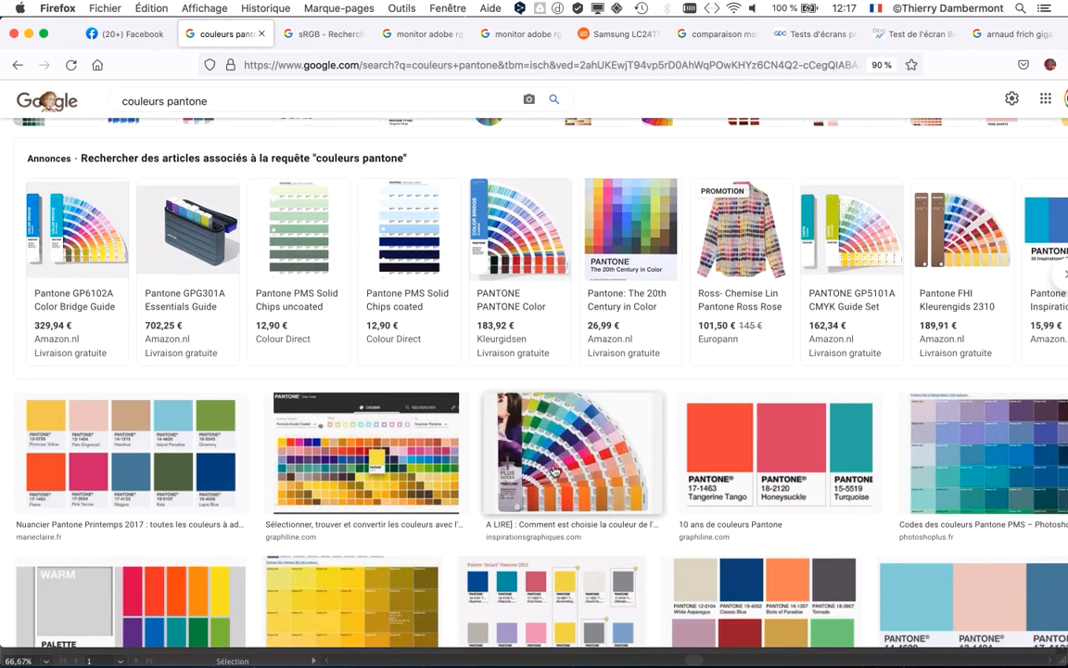
click(559, 475)
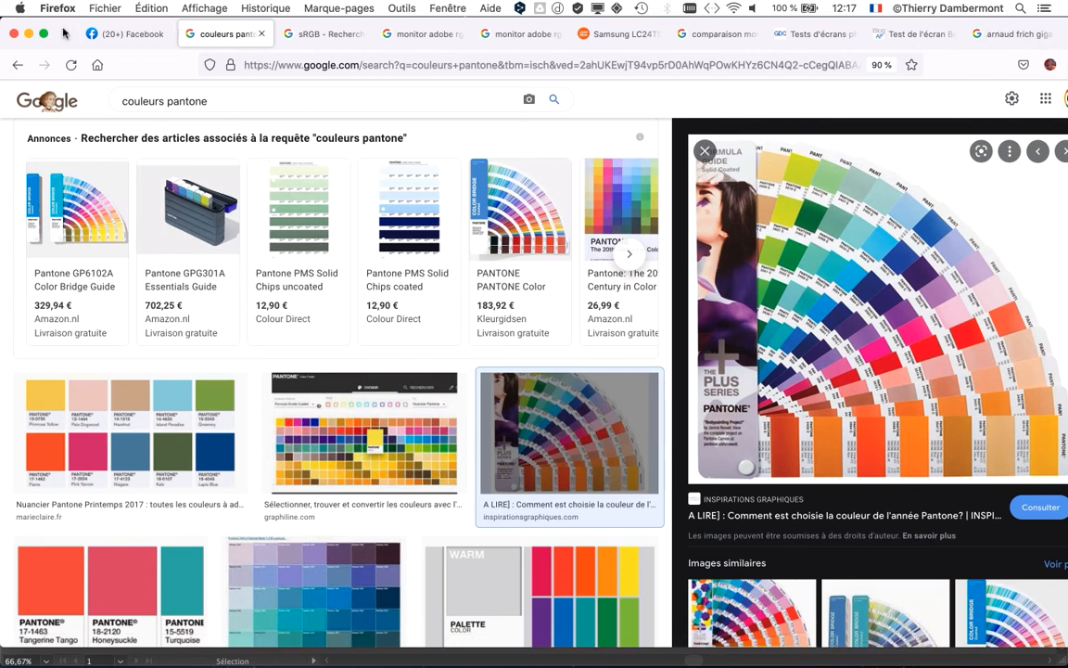
drag(56, 35, 14, 35)
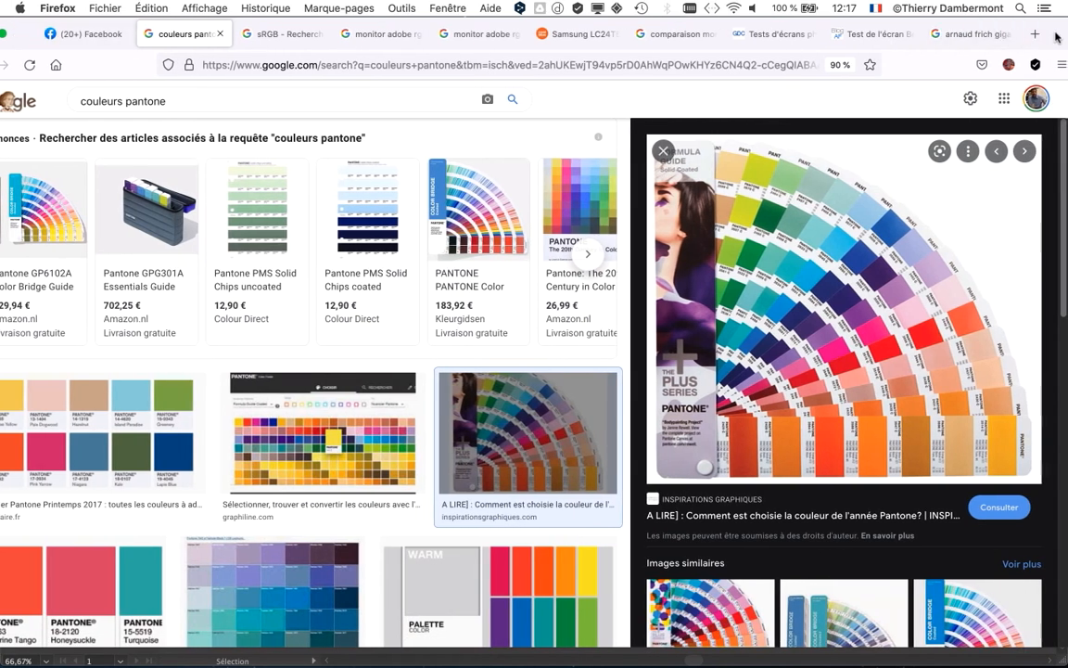
drag(1055, 35, 726, 5)
key(alt+super+h)
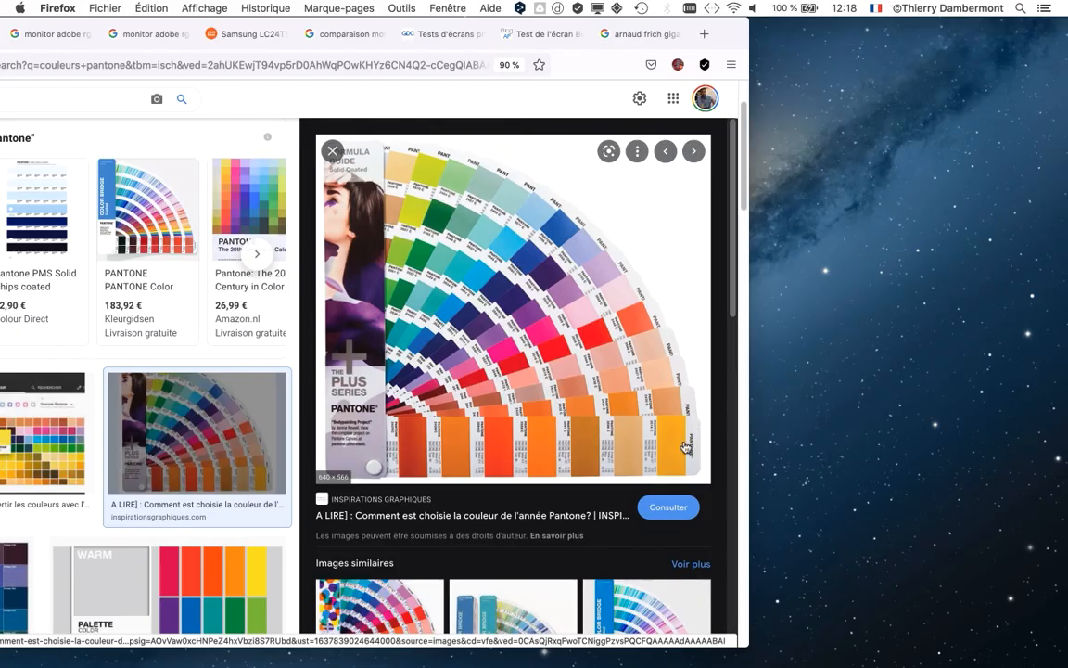
- Move the browser window back so the full results page fits on screen, and close the Formula Guide fan image preview
double_click(742, 41)
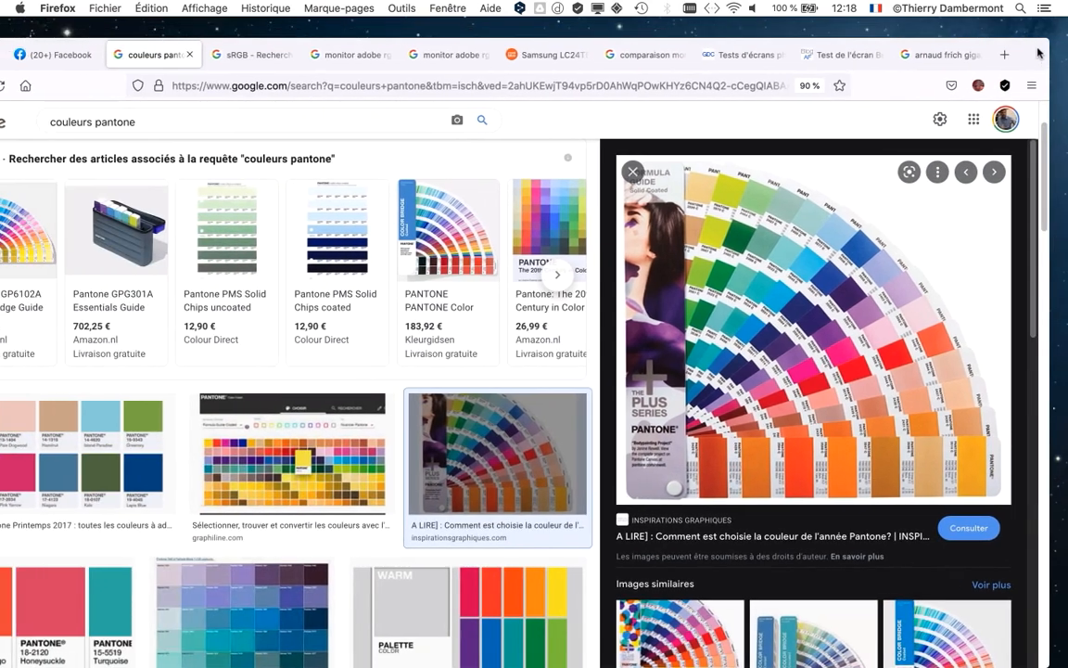
scroll(599, 424, down, 5)
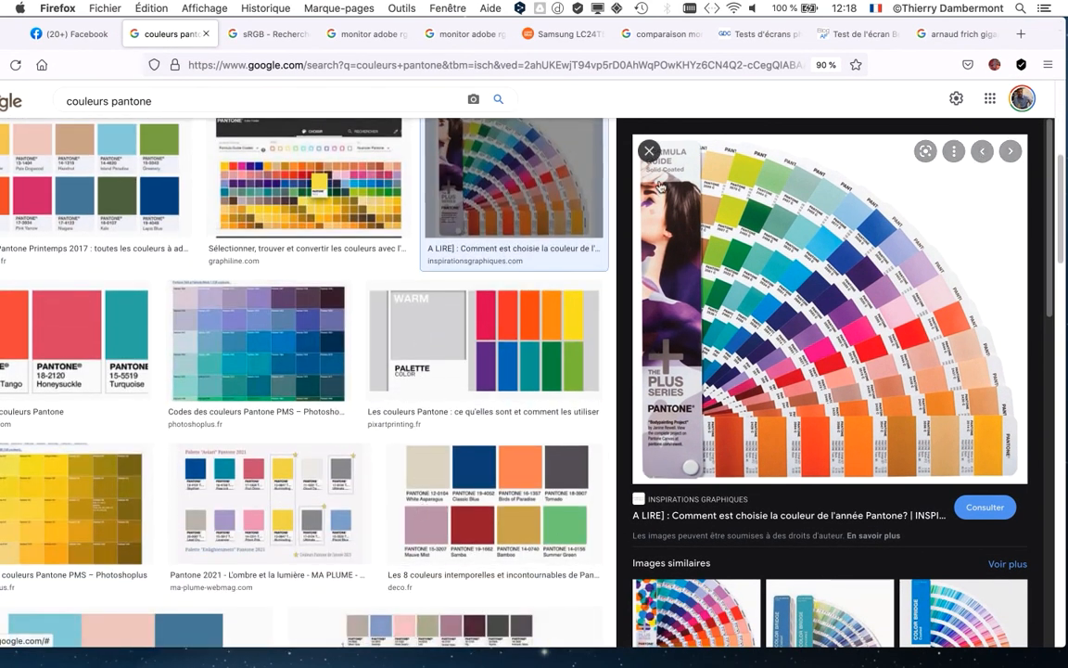
click(651, 153)
- Look further through the Pantone image results and preview the iim.fr picture of fanned red and pink swatches
scroll(581, 433, down, 1)
scroll(579, 434, down, 3)
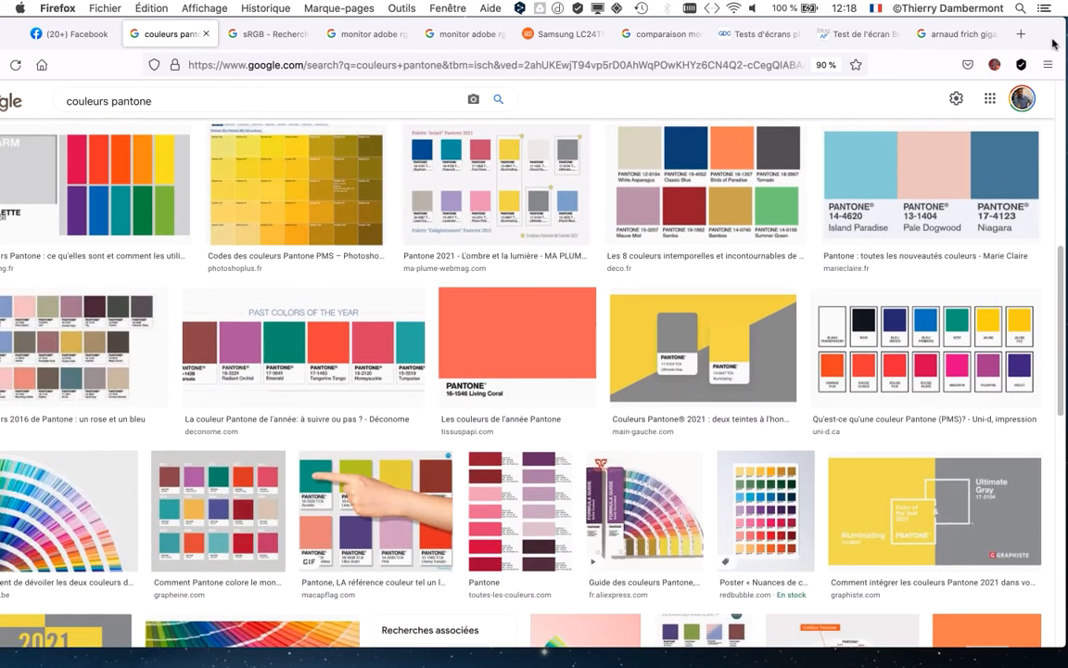
scroll(608, 368, down, 8)
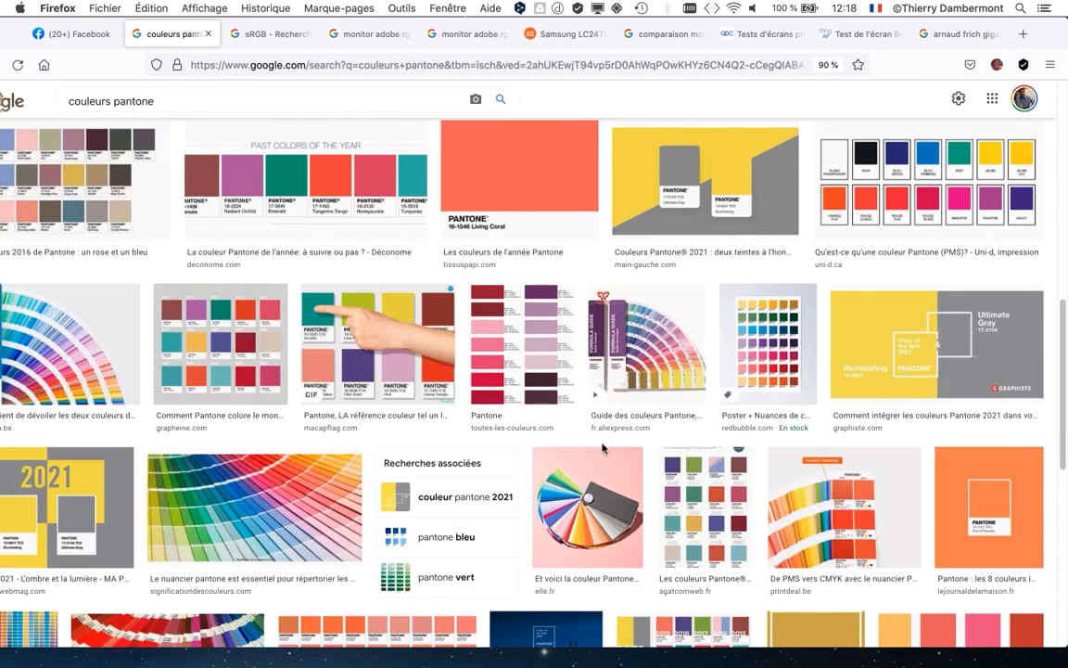
scroll(604, 453, down, 5)
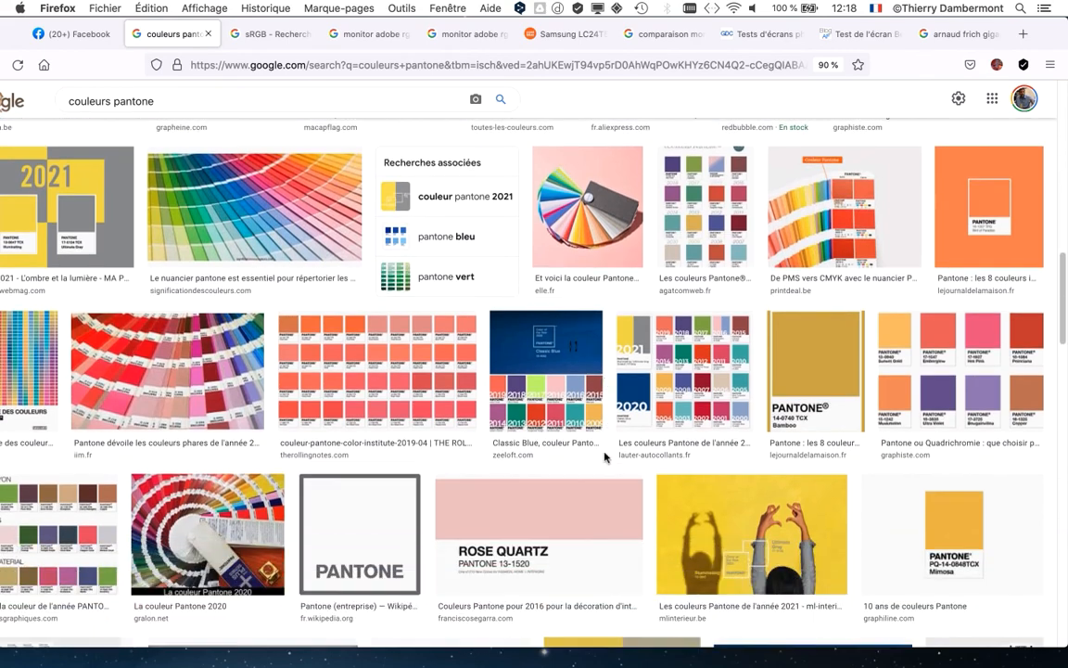
scroll(606, 522, down, 1)
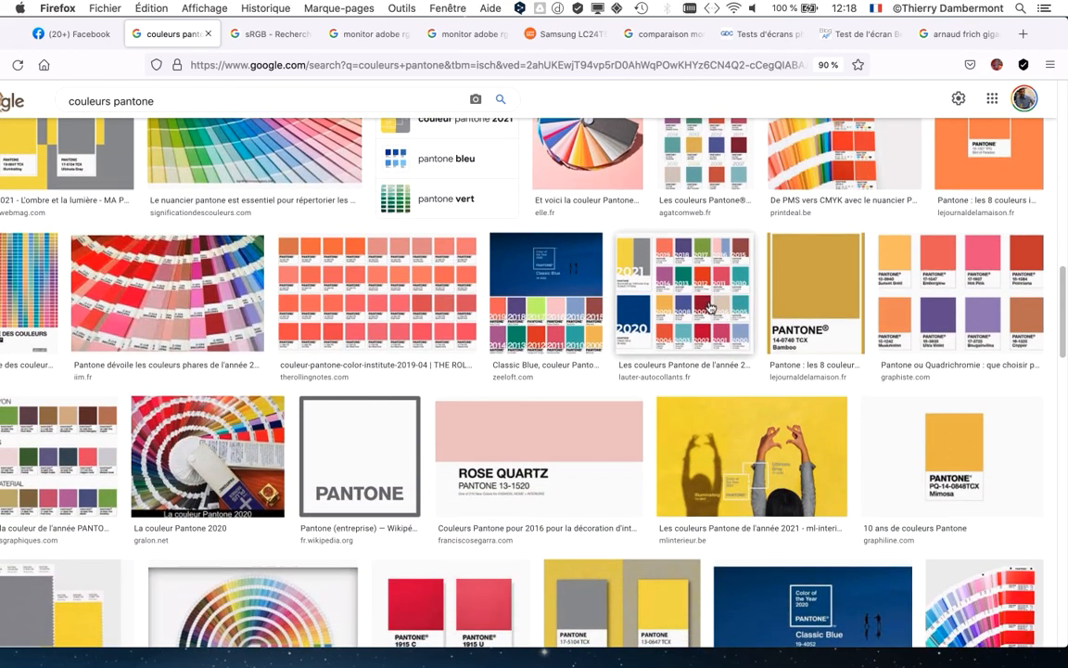
click(152, 300)
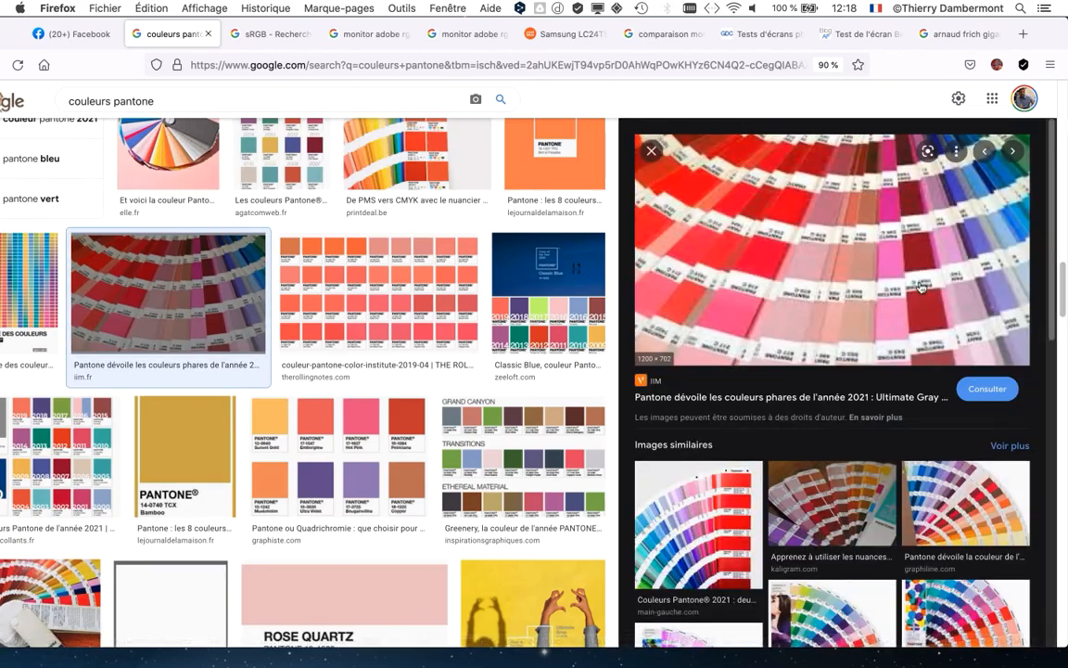